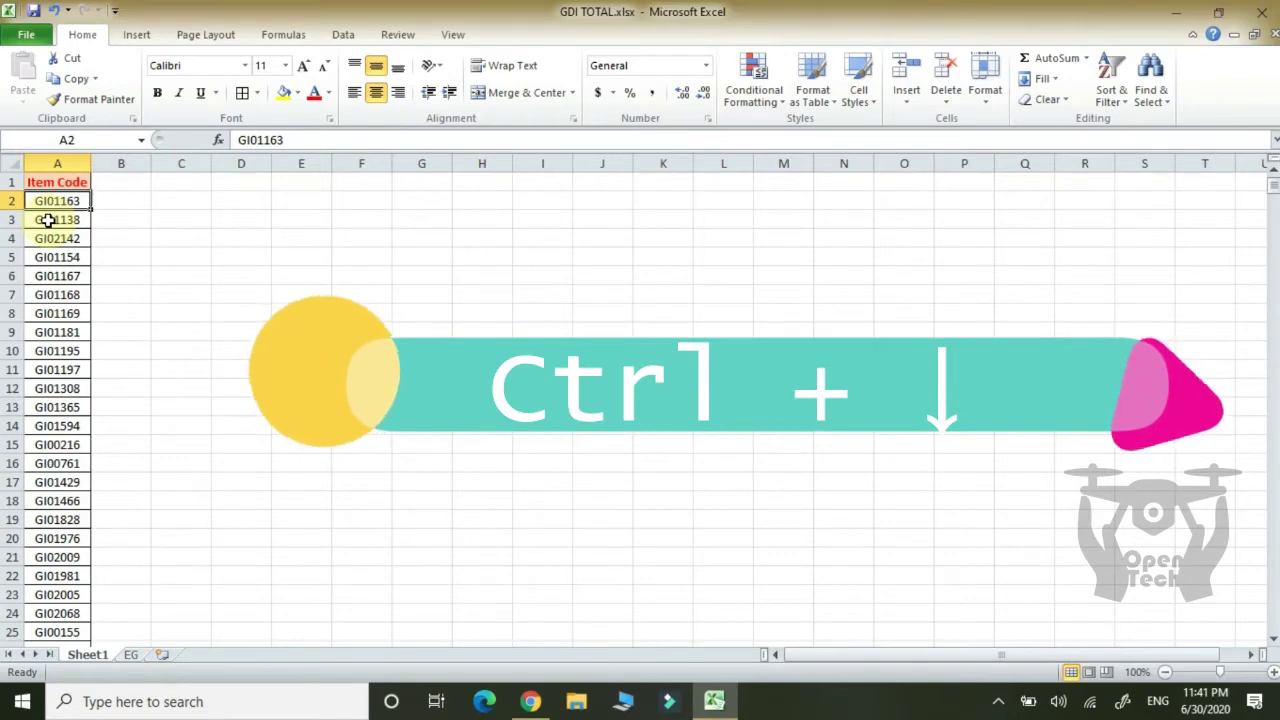
Jump from cell A2 to the last filled cell of the Item Code column and return to its header
key("ctrl+Down")
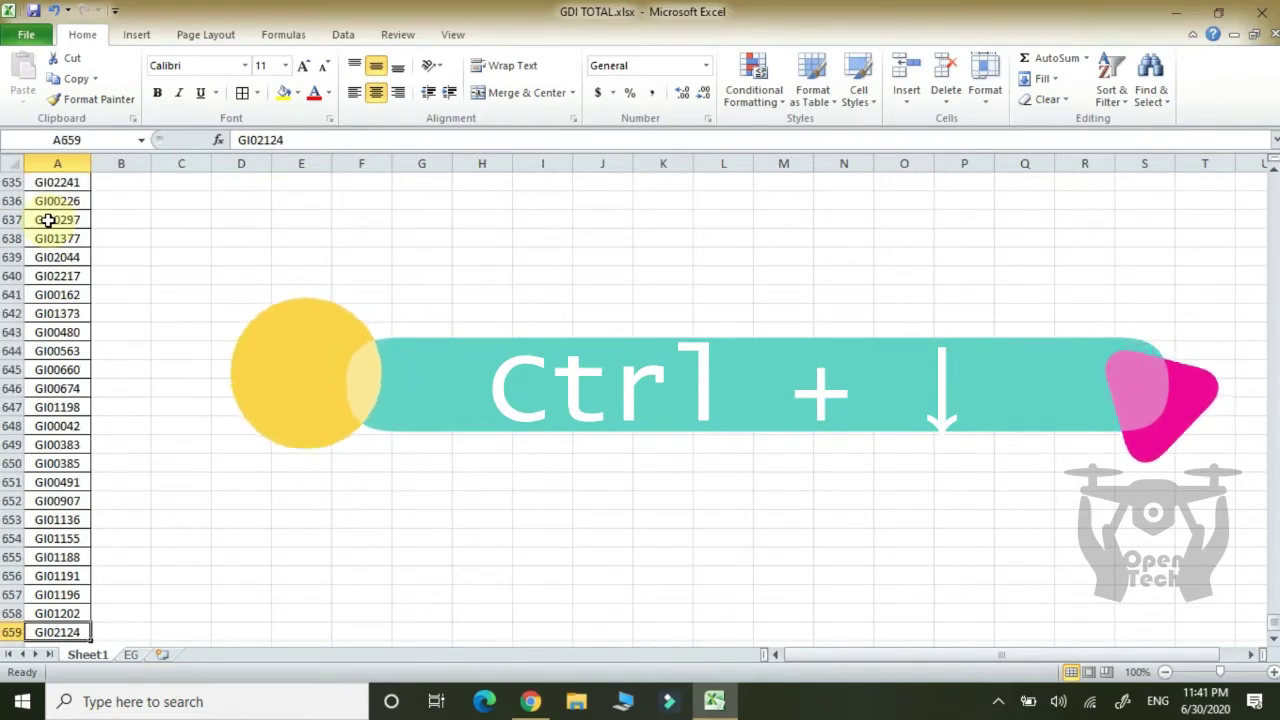
key("Down")
key("Down")
key("Down")
key("Up")
key("Up")
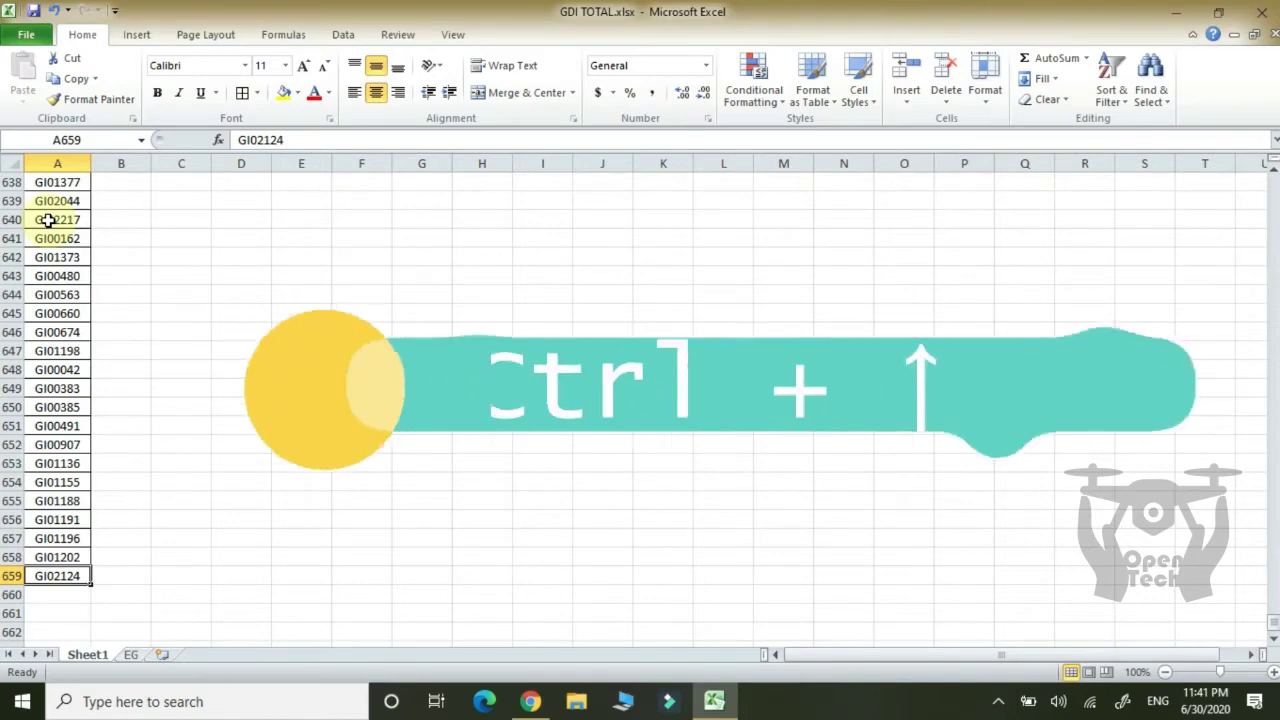
key("ctrl+Up")
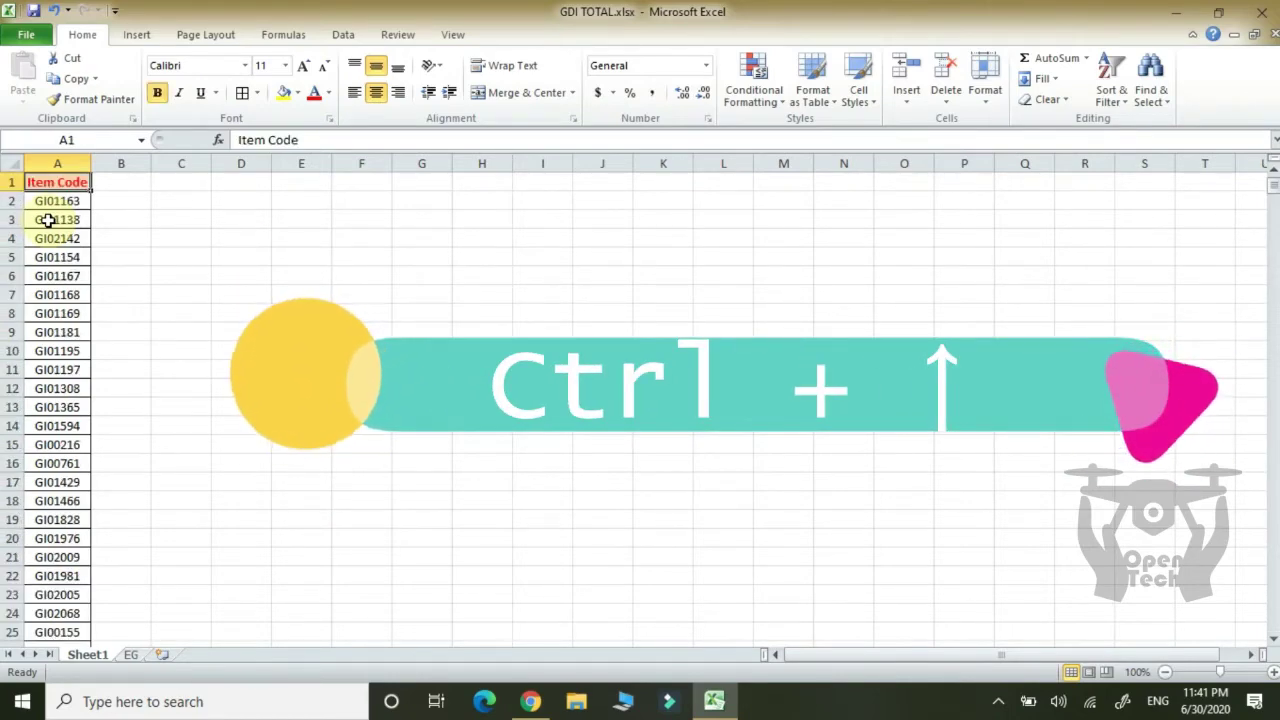
Repeat the jump from the first item code to the end of column A and back to A1
key("Down")
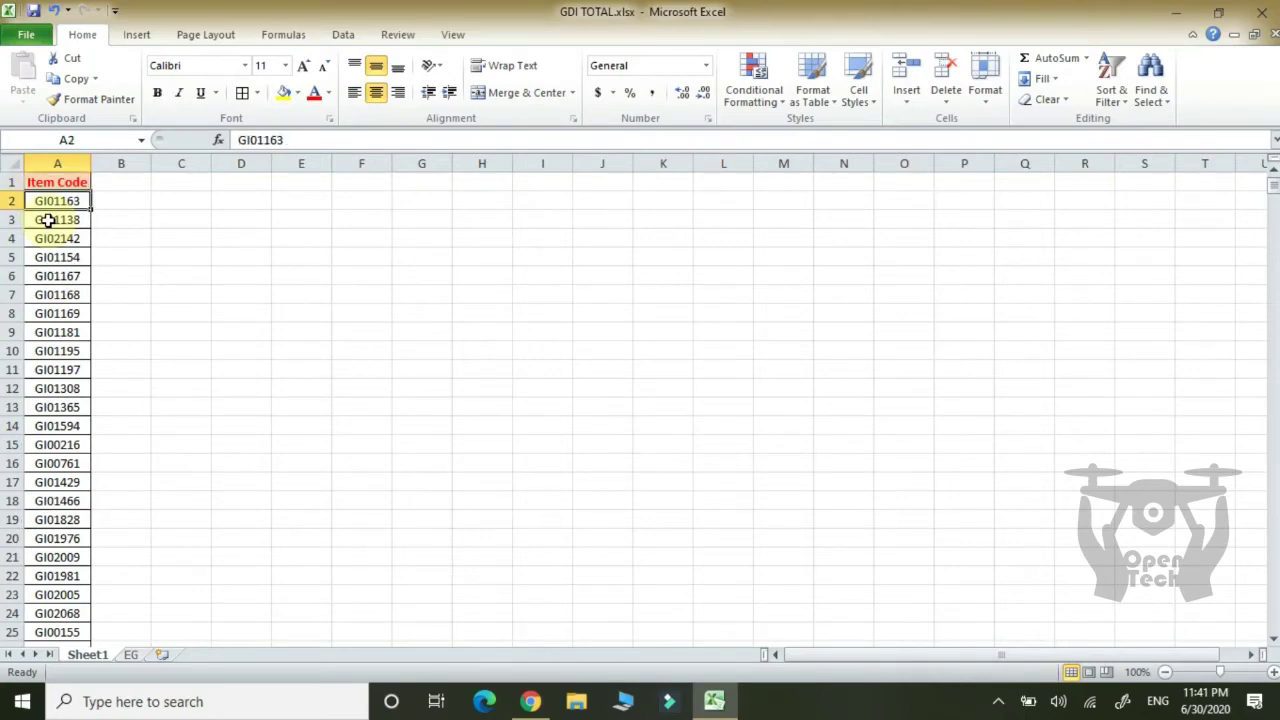
key("ctrl+Down")
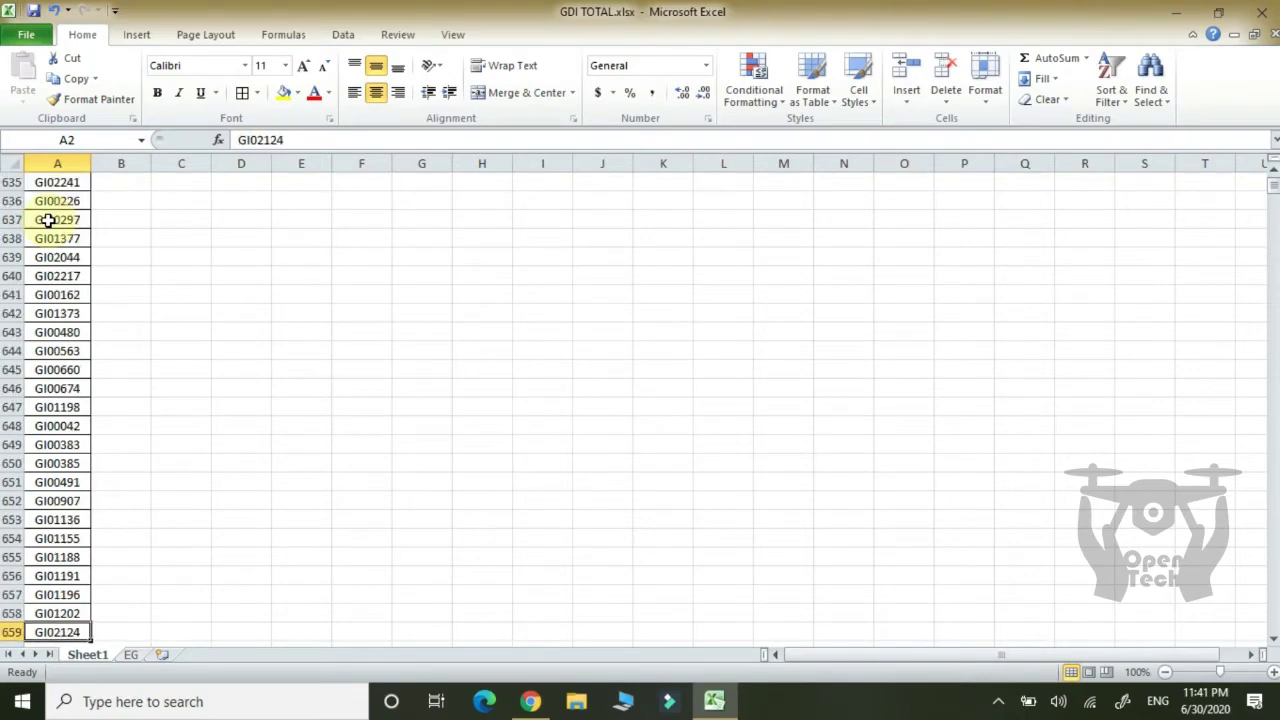
key("Down")
key("Up")
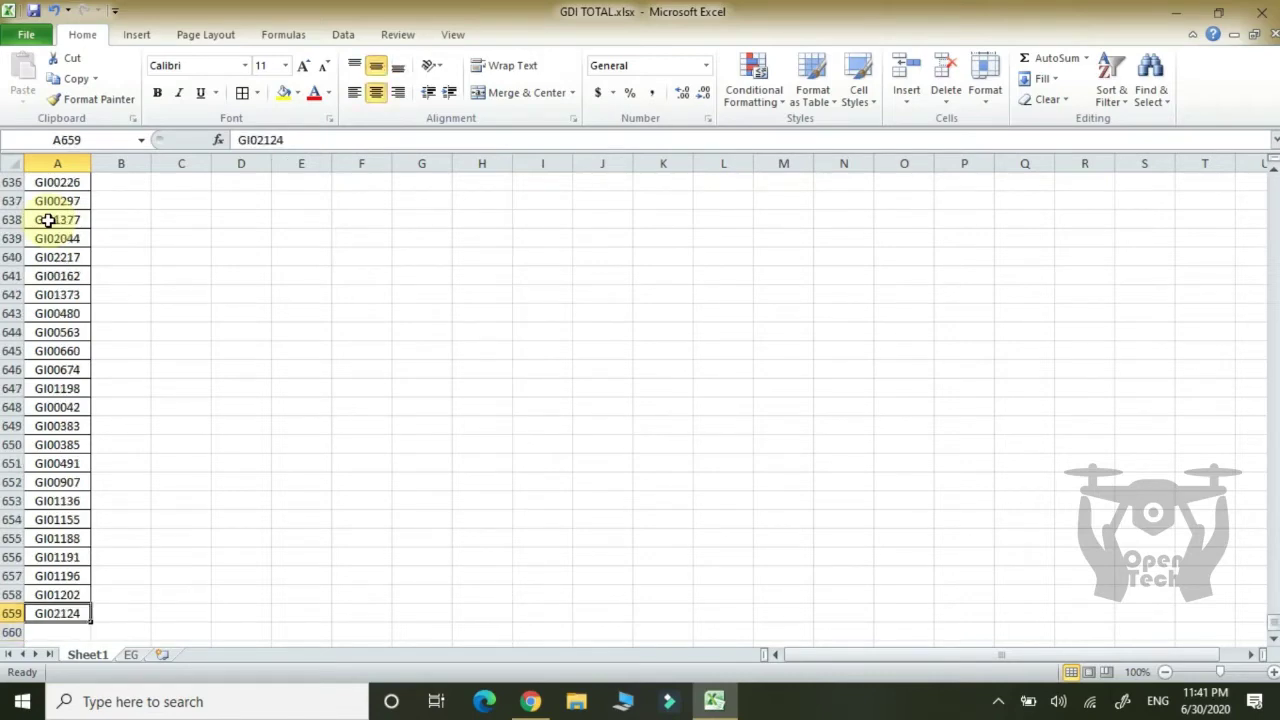
key("ctrl+Up")
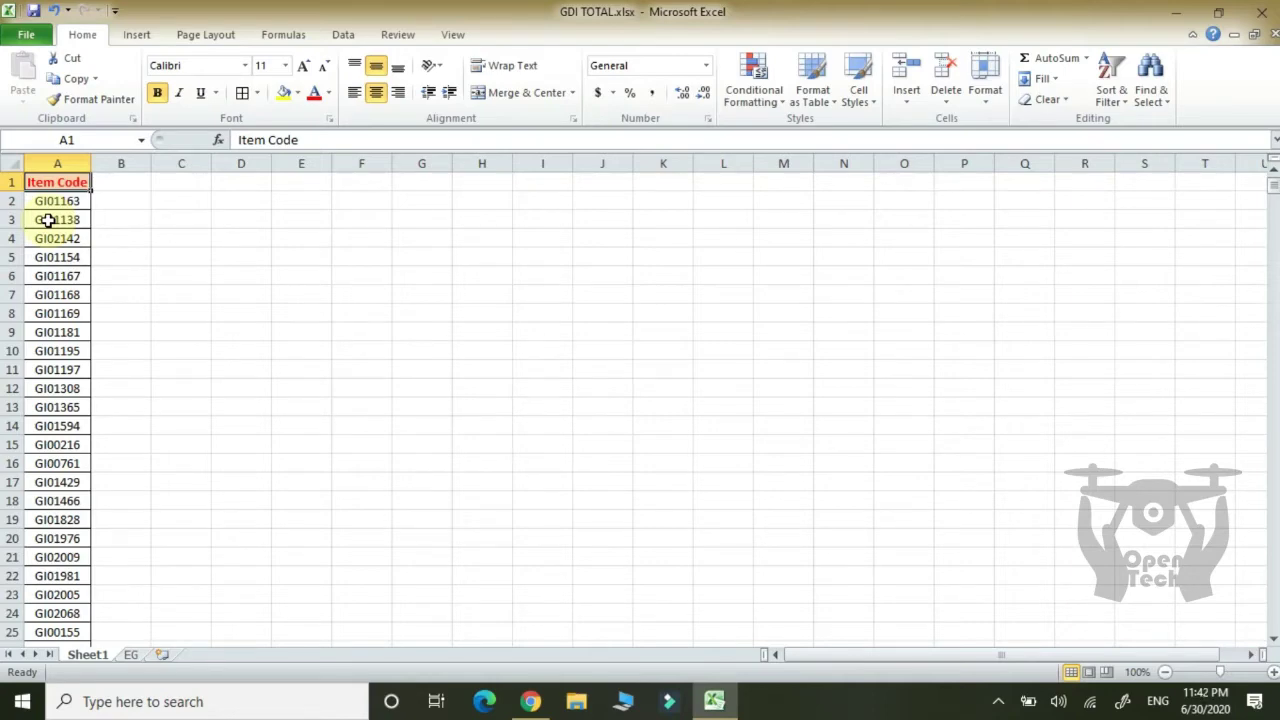
Enter the sample values 123, 3445 and 5666 in cells B1, C1 and D1, and return to A1
left_click(137, 179)
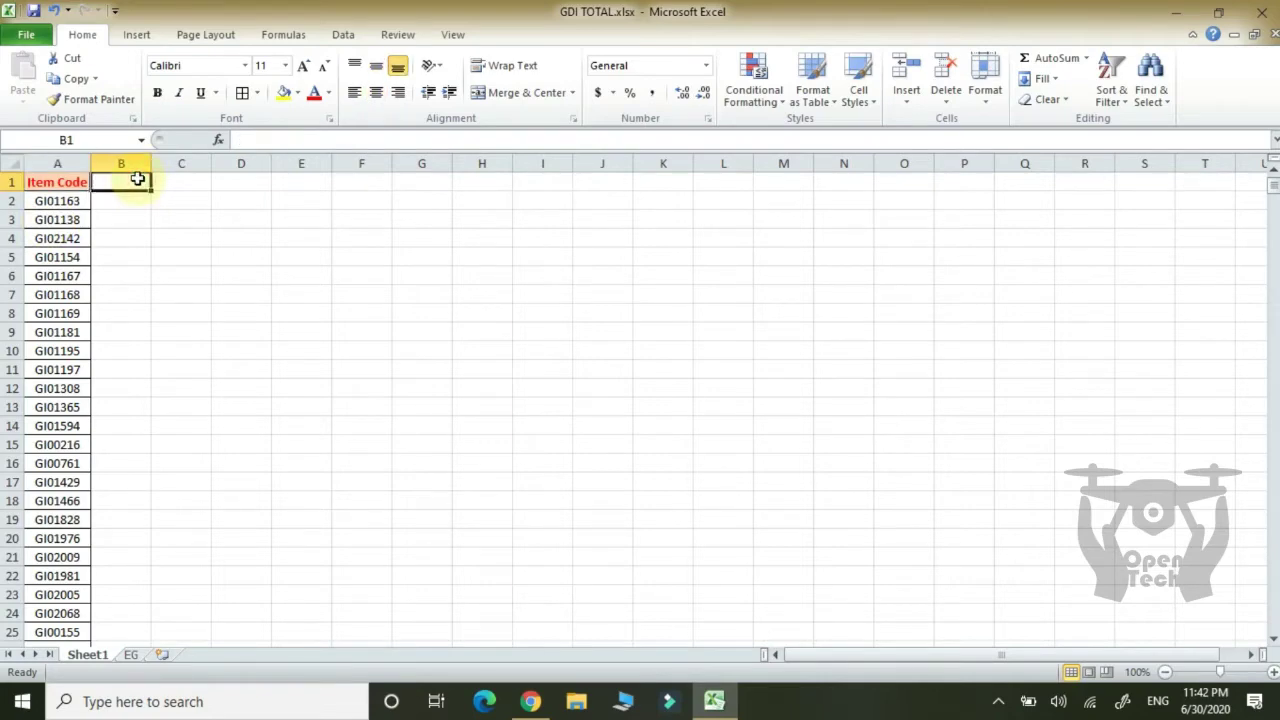
type("123")
key("Tab")
type("3445")
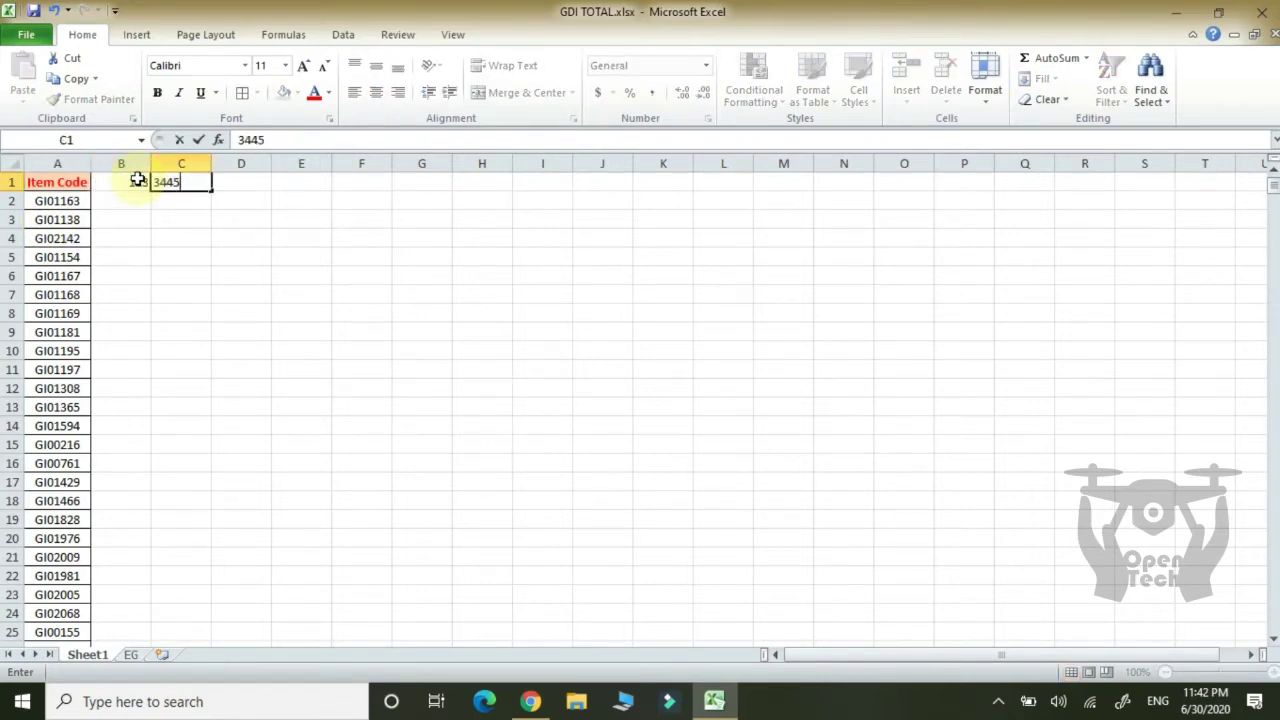
key("Tab")
type("5666")
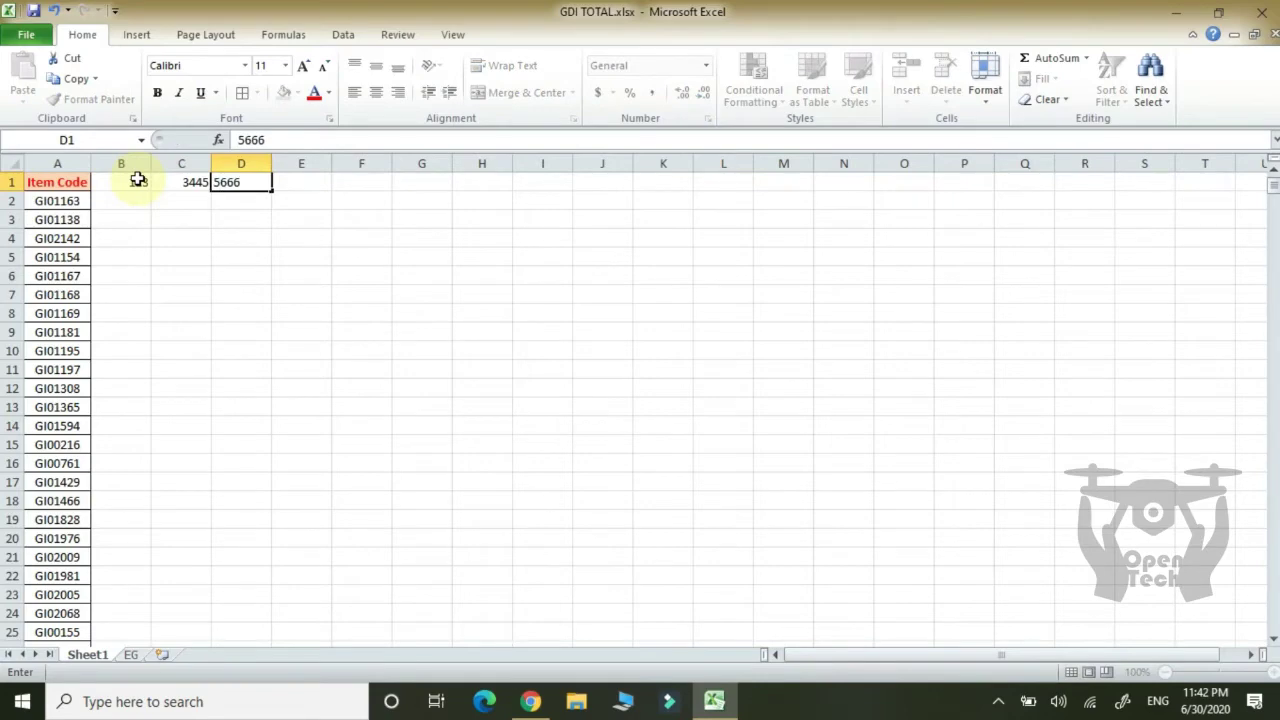
key("ctrl+Home")
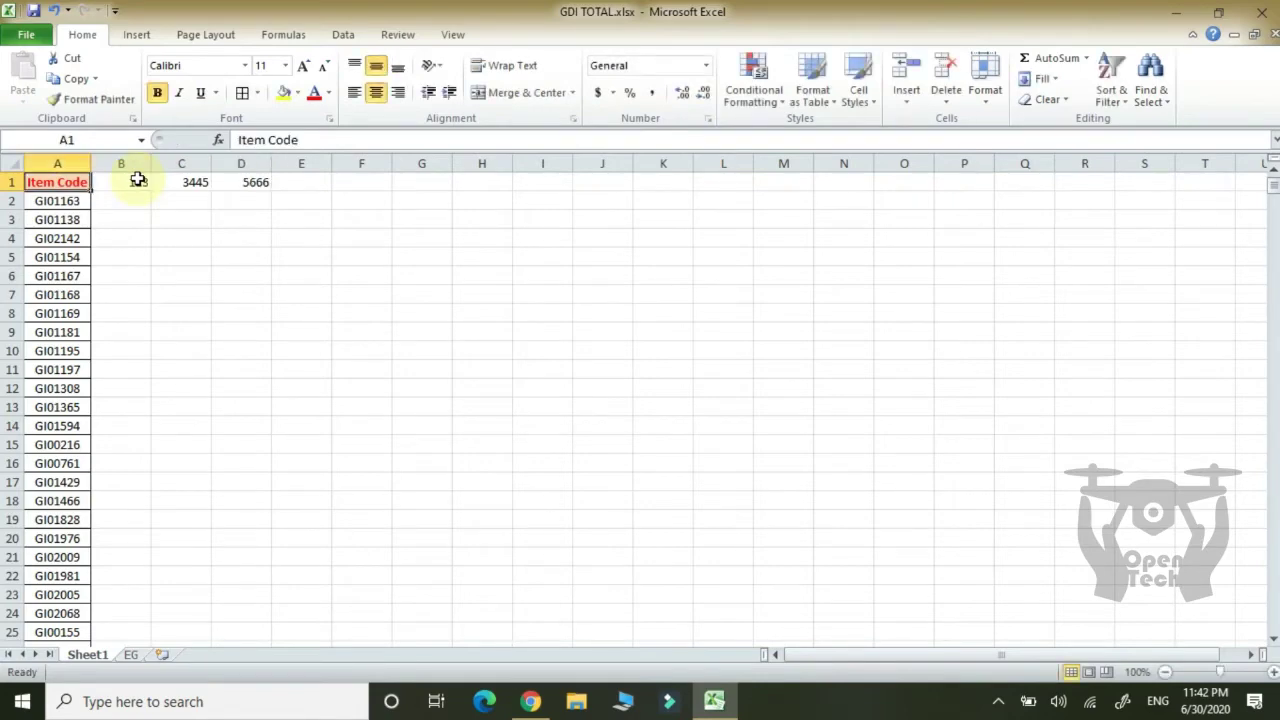
Jump from A1 to the last filled cell of row 1 and back to the Item Code header
key("ctrl+Right")
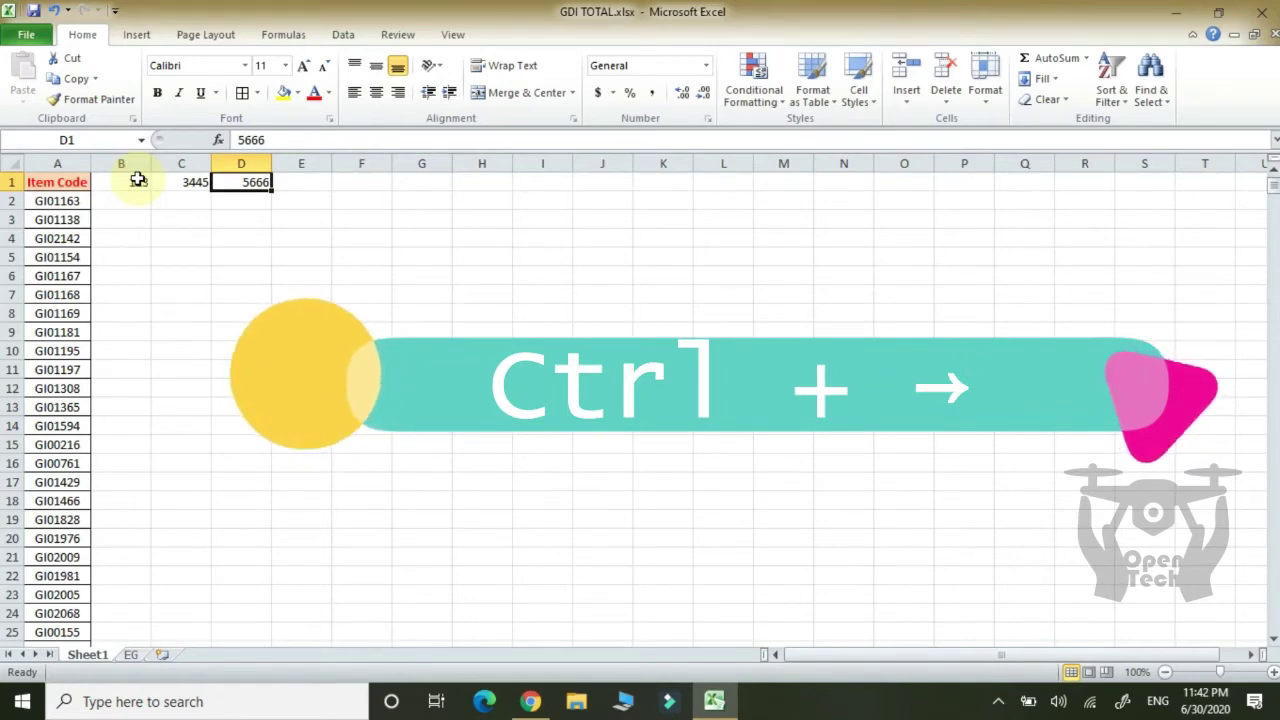
key("ctrl+Left")
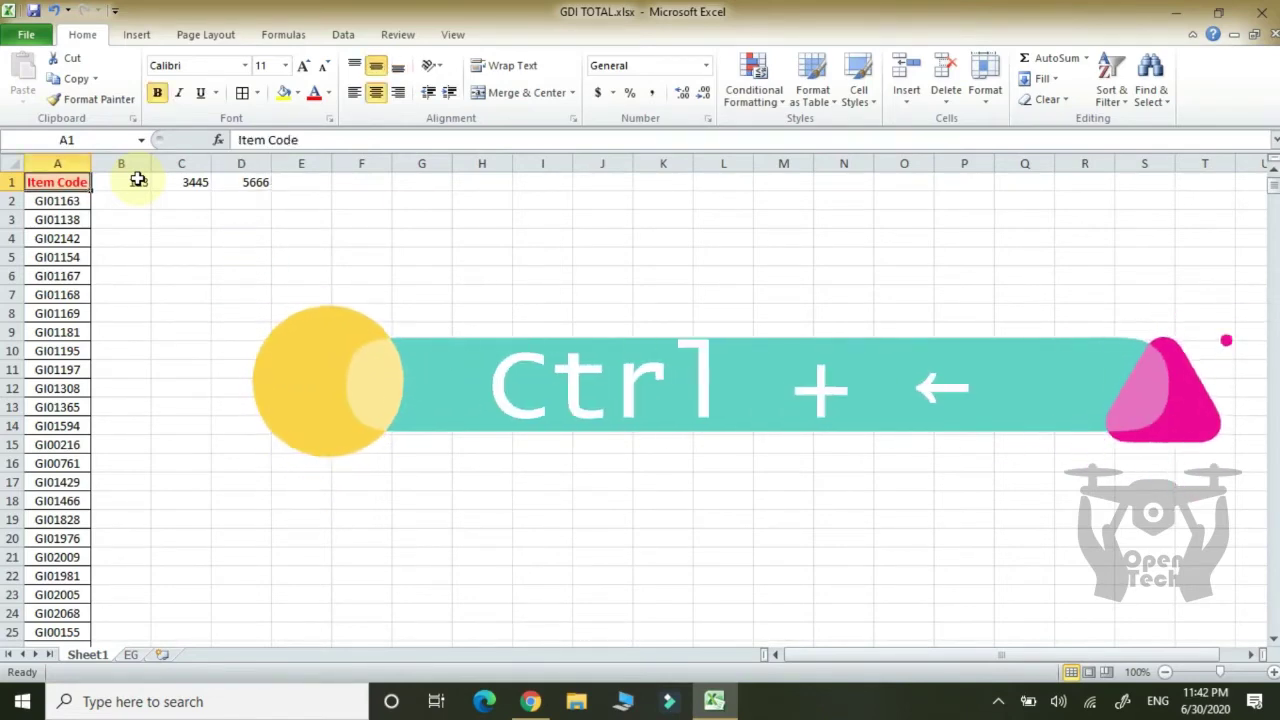
left_click(138, 179)
key("ctrl+Left")
key("Down")
key("Up")
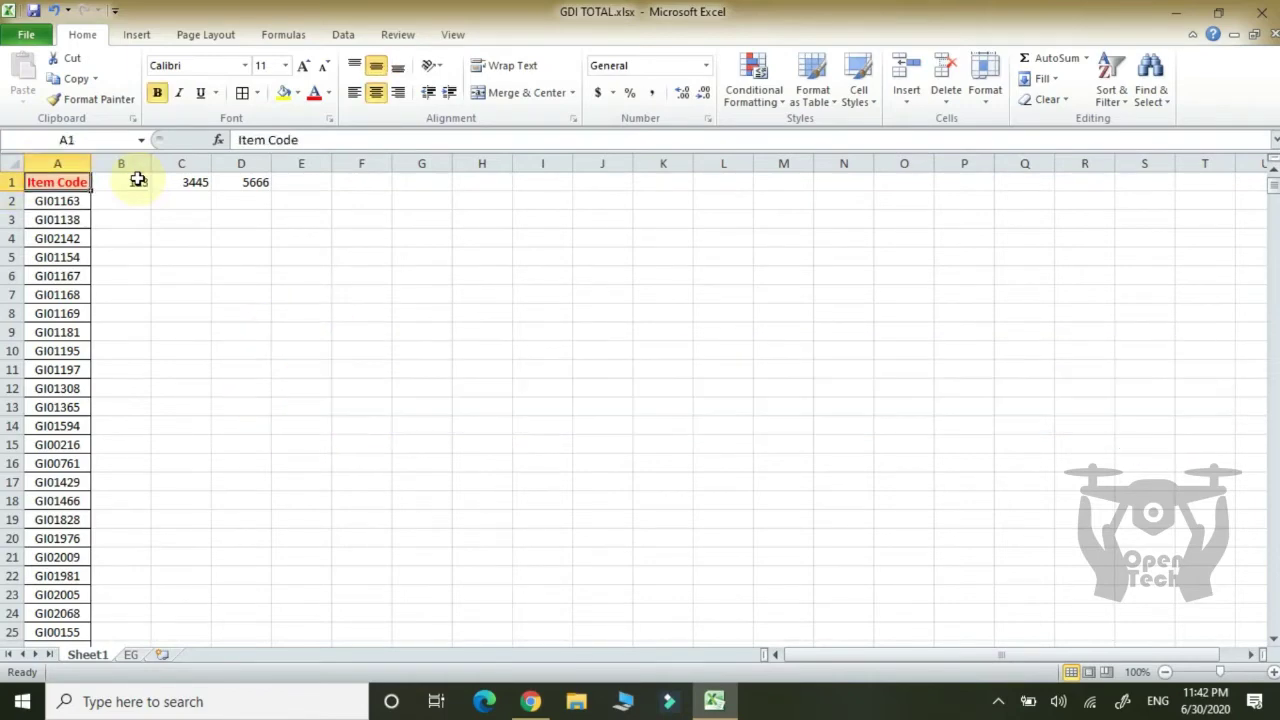
key("Down")
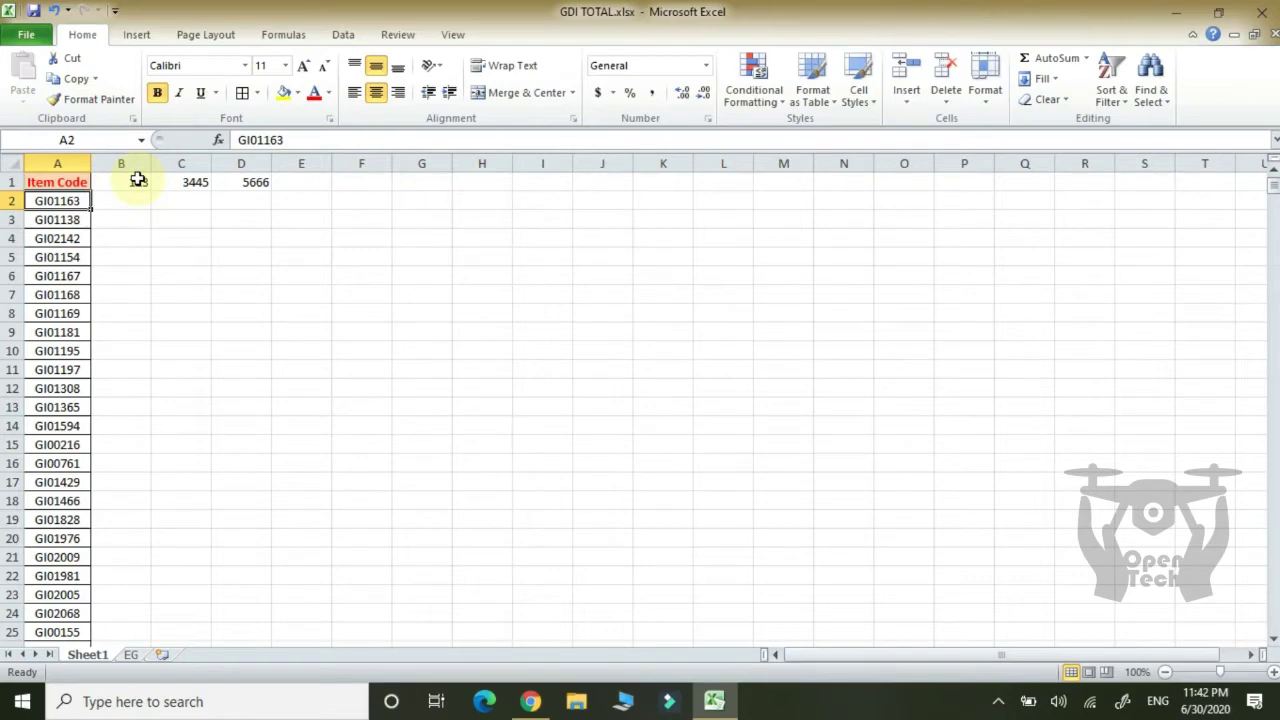
key("Up")
key("Down")
key("Up")
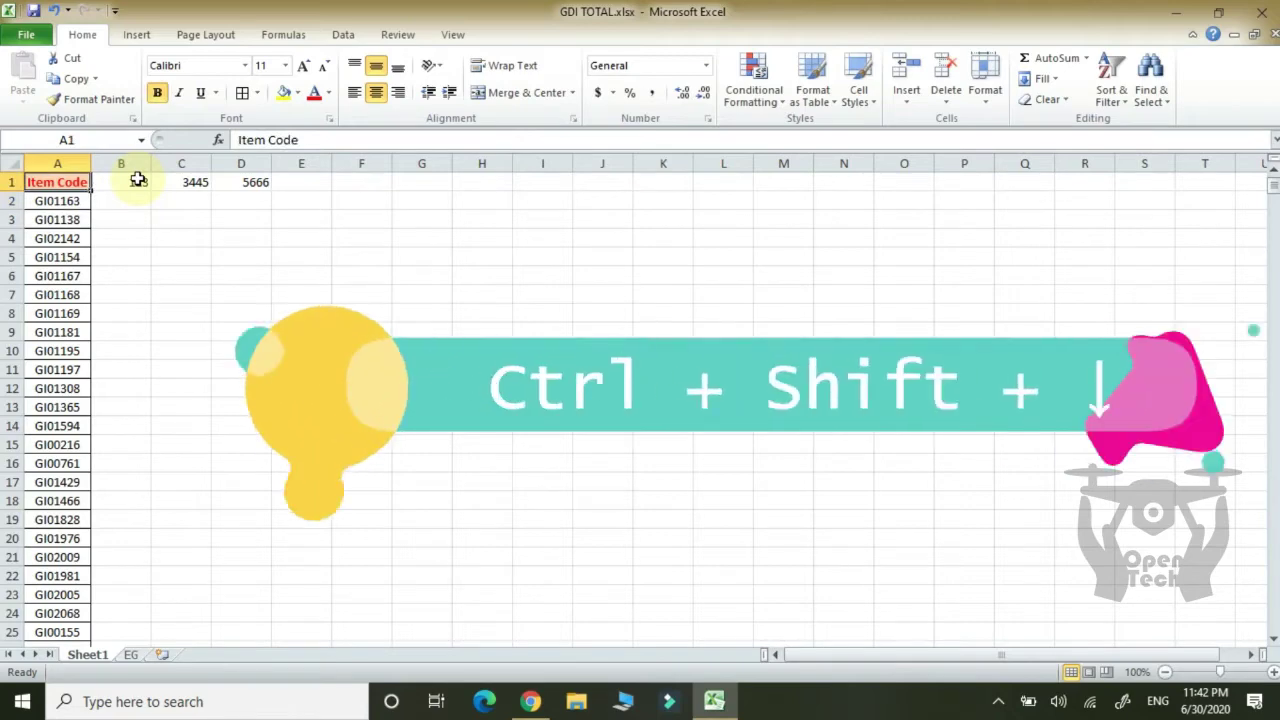
Select and copy the Item Code list from A1 down to A659, and return to cell A1
key("ctrl+shift+Down")
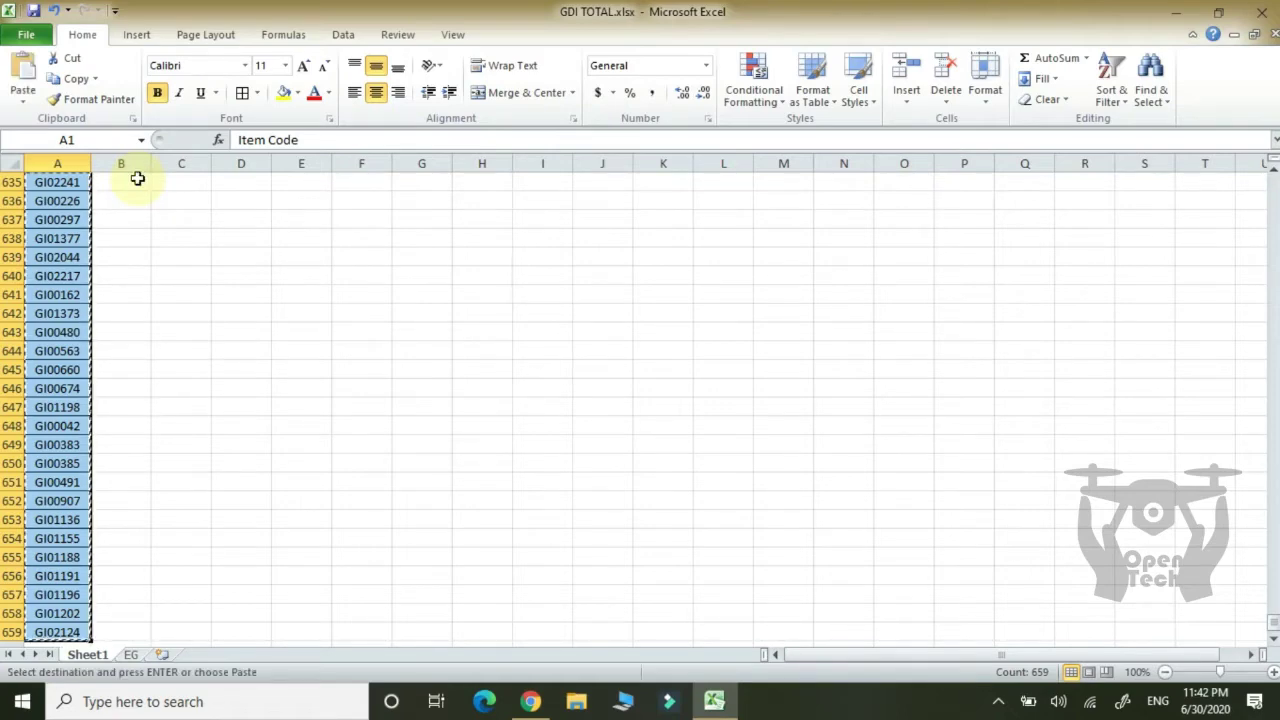
key("ctrl+BackSpace")
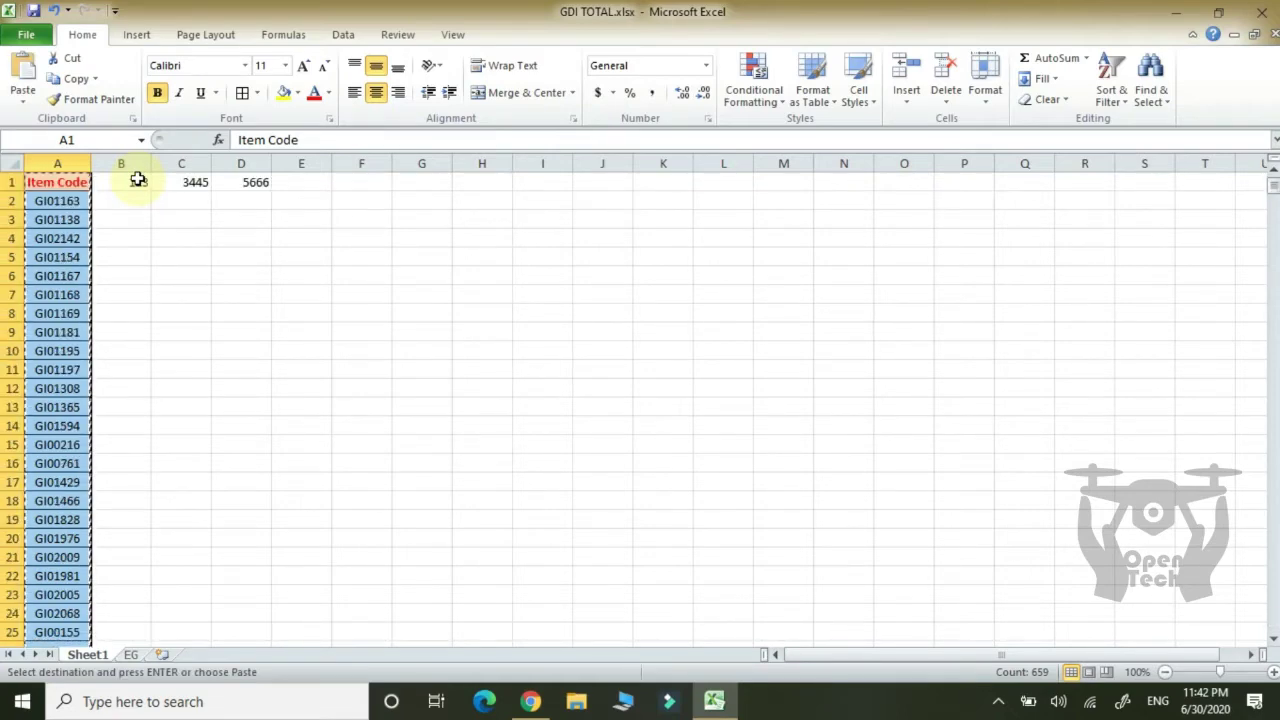
key("Down")
key("Down")
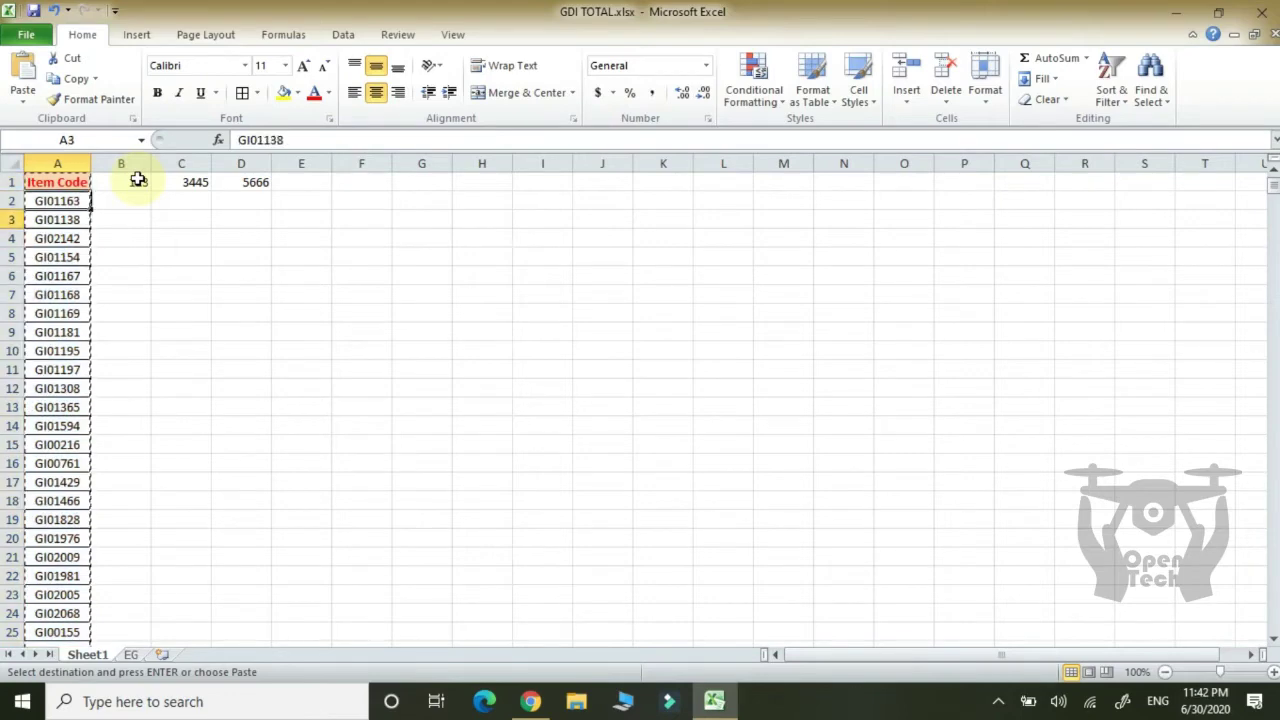
key("Up")
key("Up")
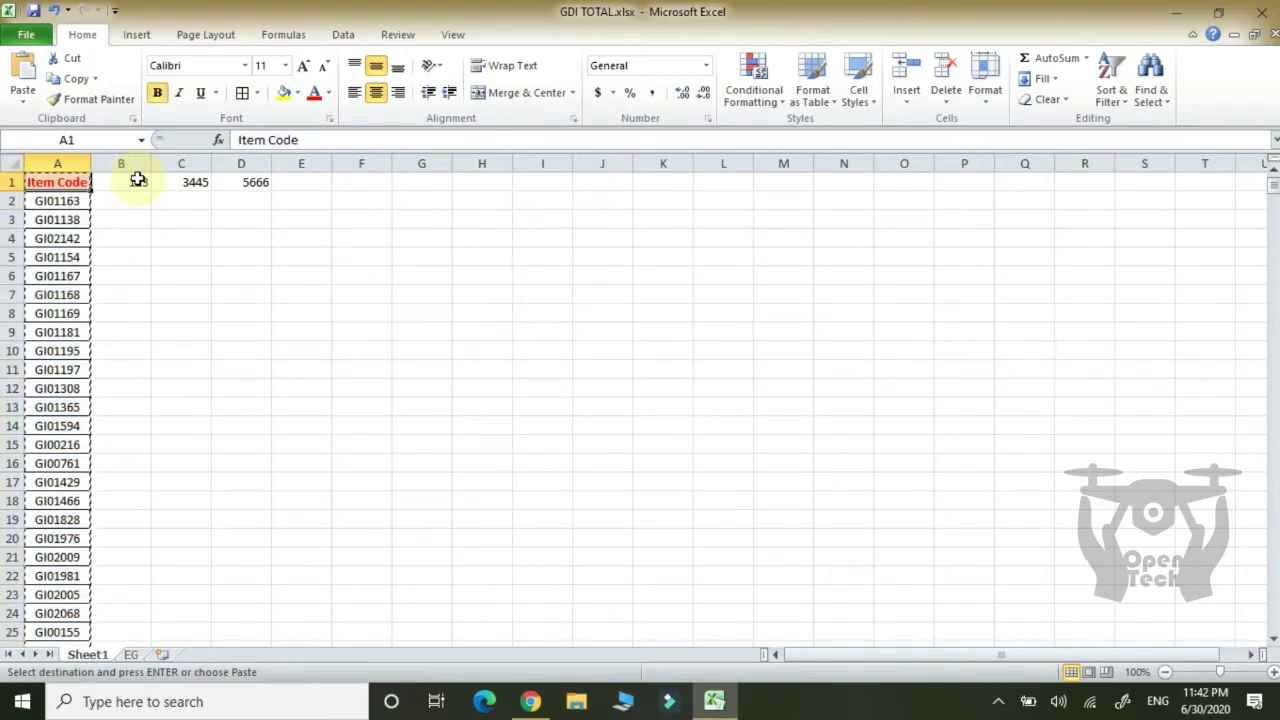
Select the filled range A1:A659, return to A1, and select the filled cells A1:D1 of row 1
key("ctrl+shift+Down")
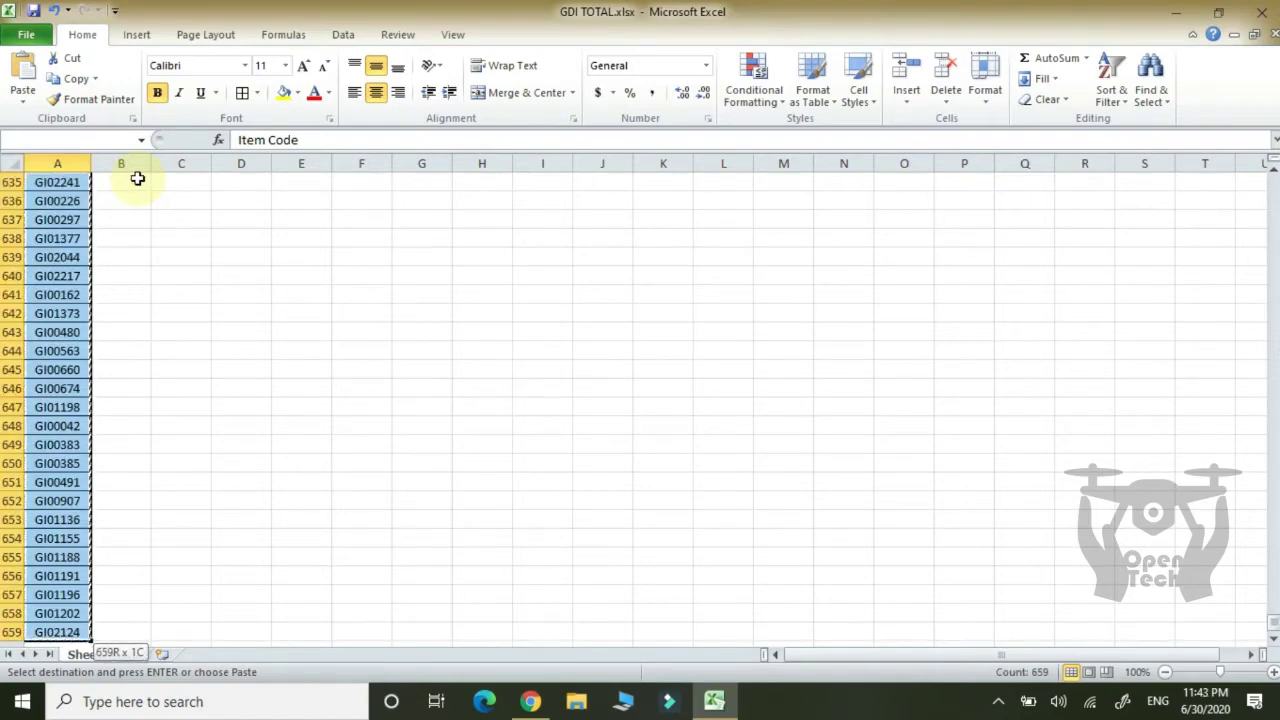
key("ctrl+Home")
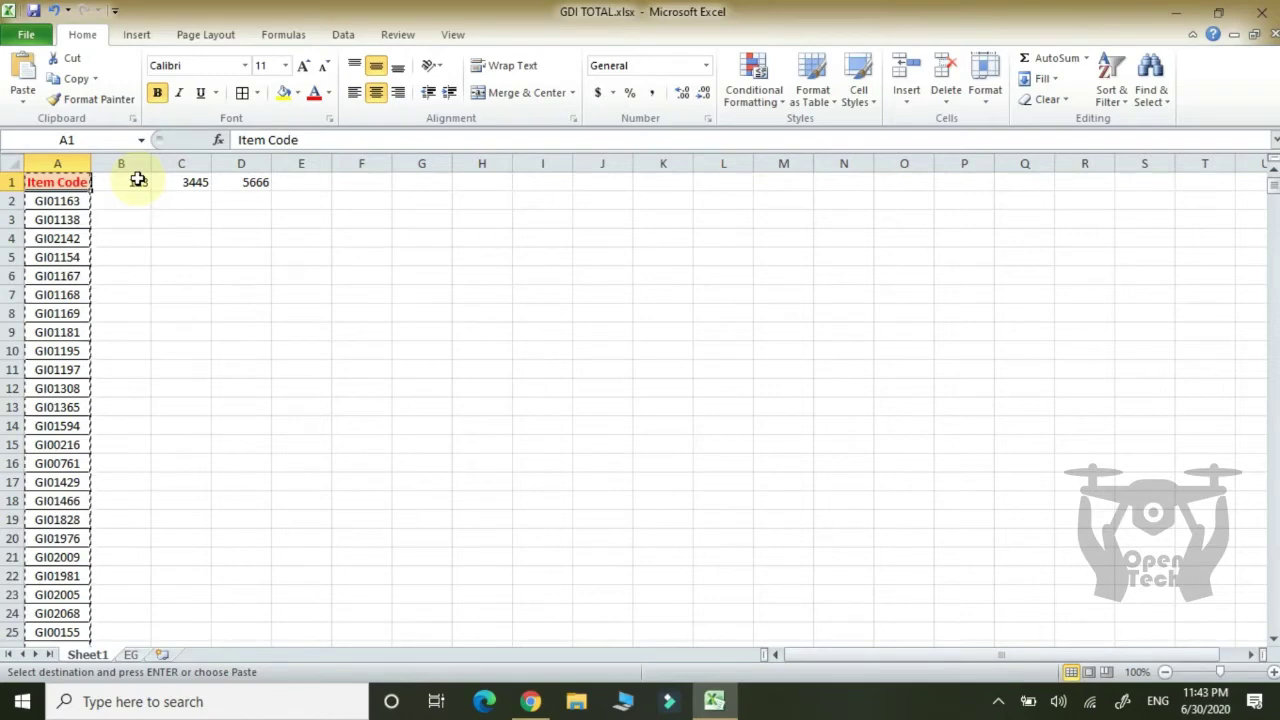
key("ctrl+shift+Right")
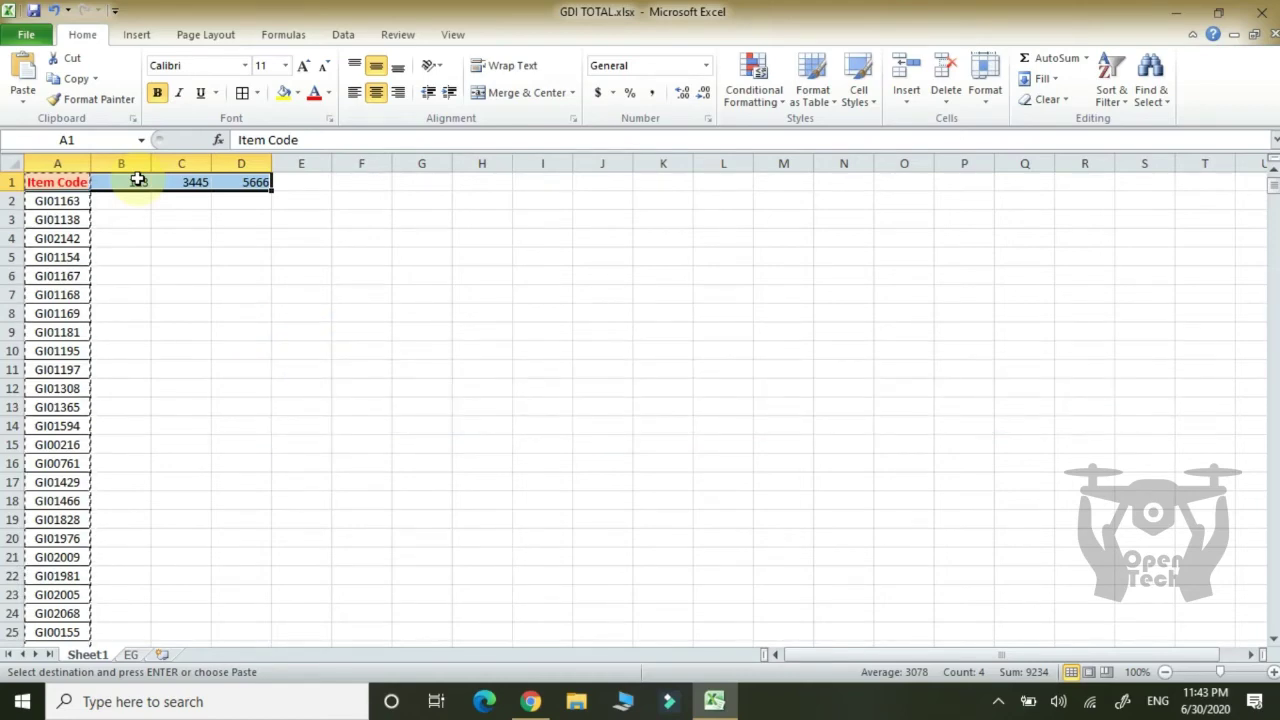
key("Down")
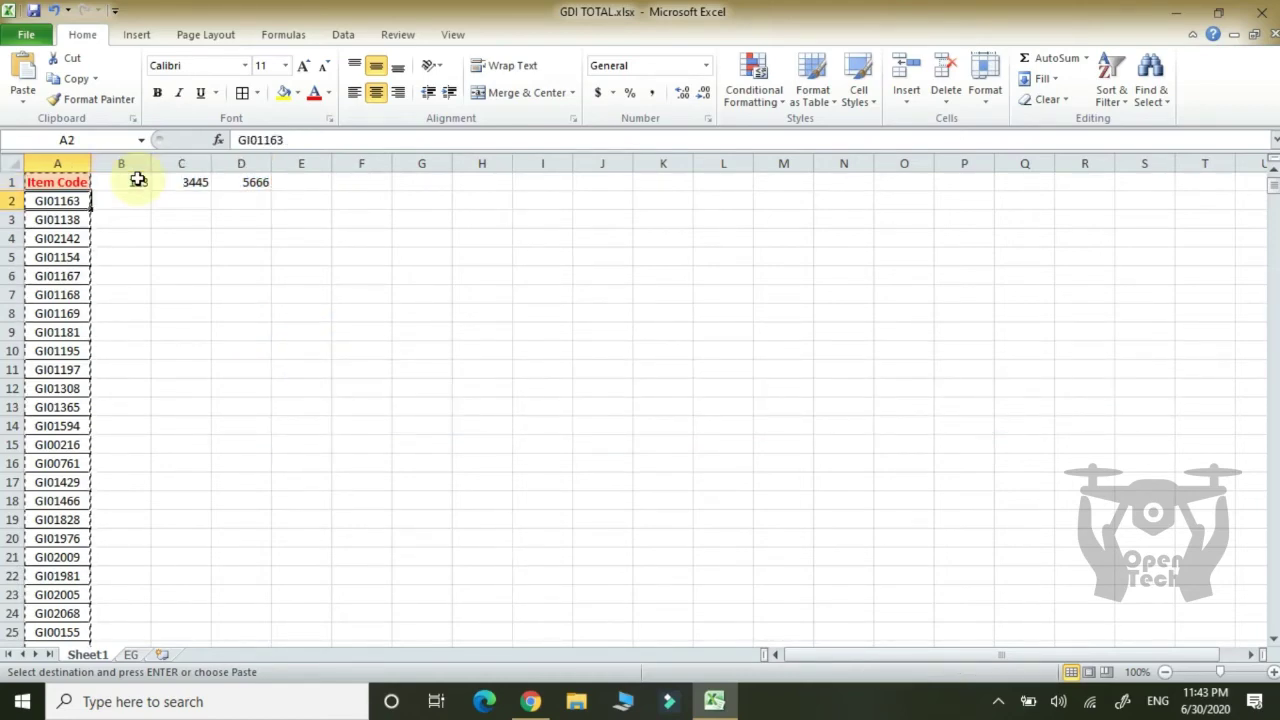
key("Up")
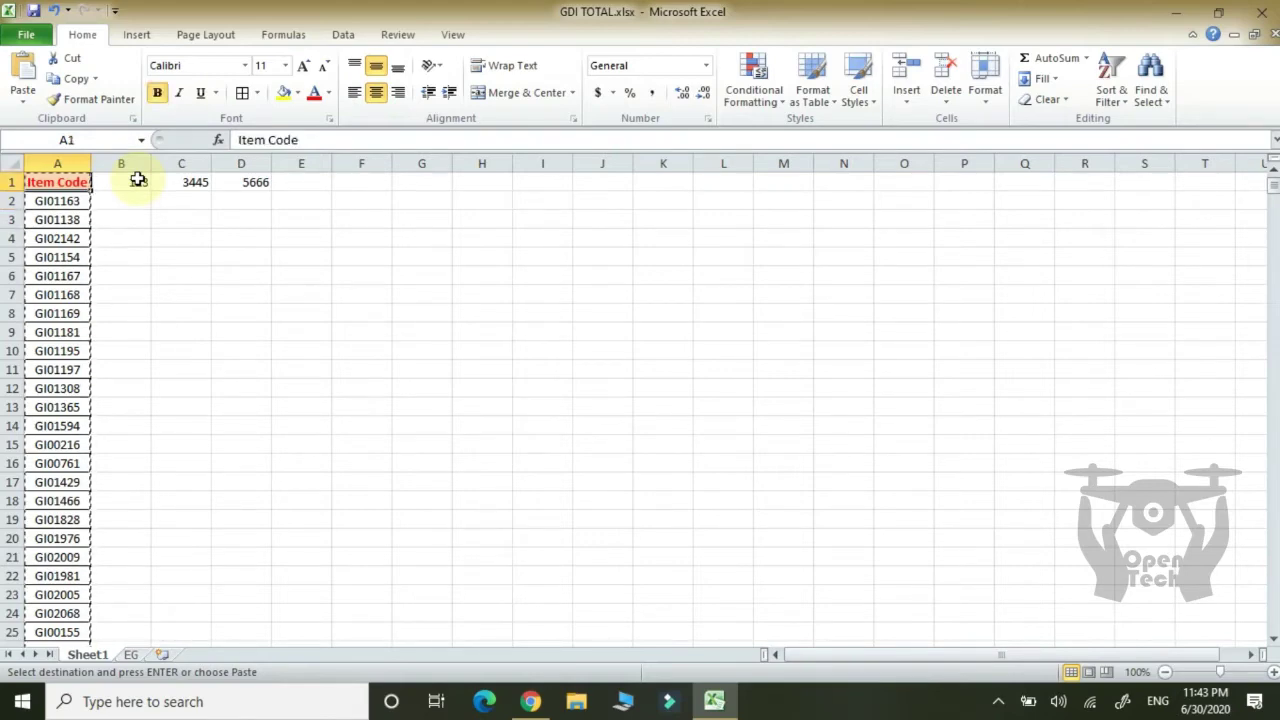
Copy the Item Code list A1:A659 and paste it into column E starting at E1
key("ctrl+shift+Down")
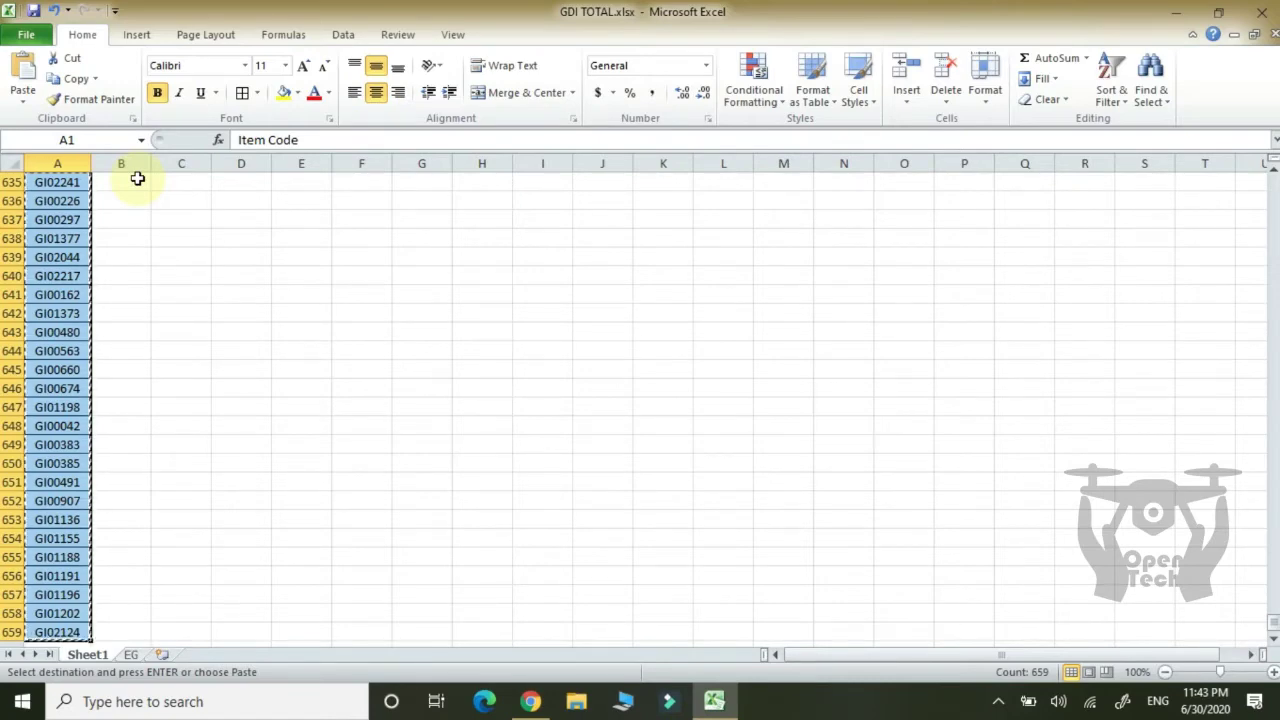
right_click(63, 256)
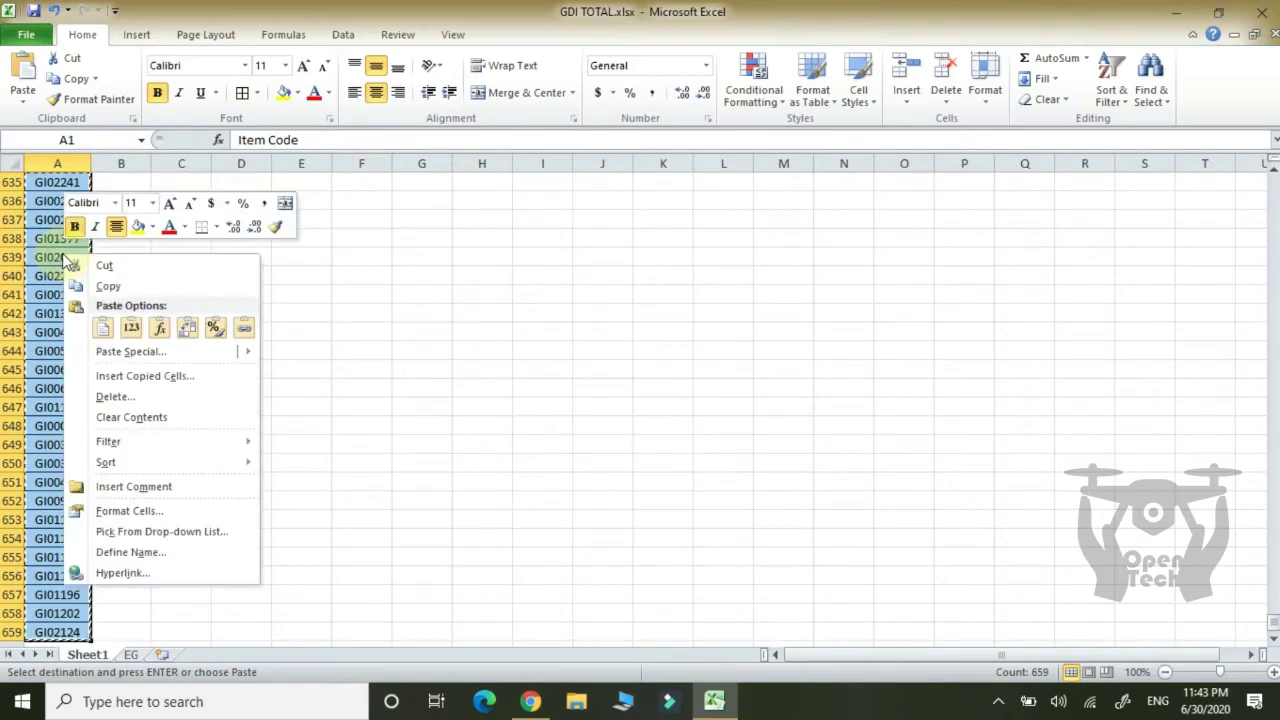
left_click(133, 285)
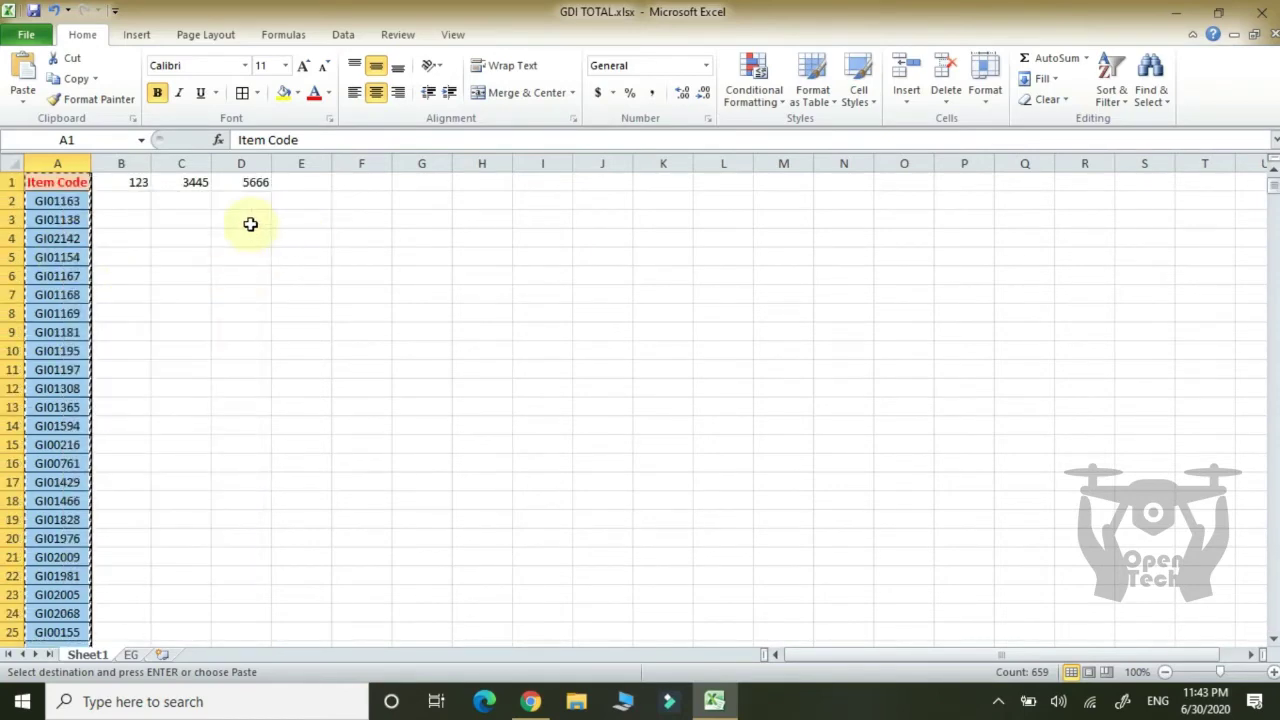
left_click(250, 221)
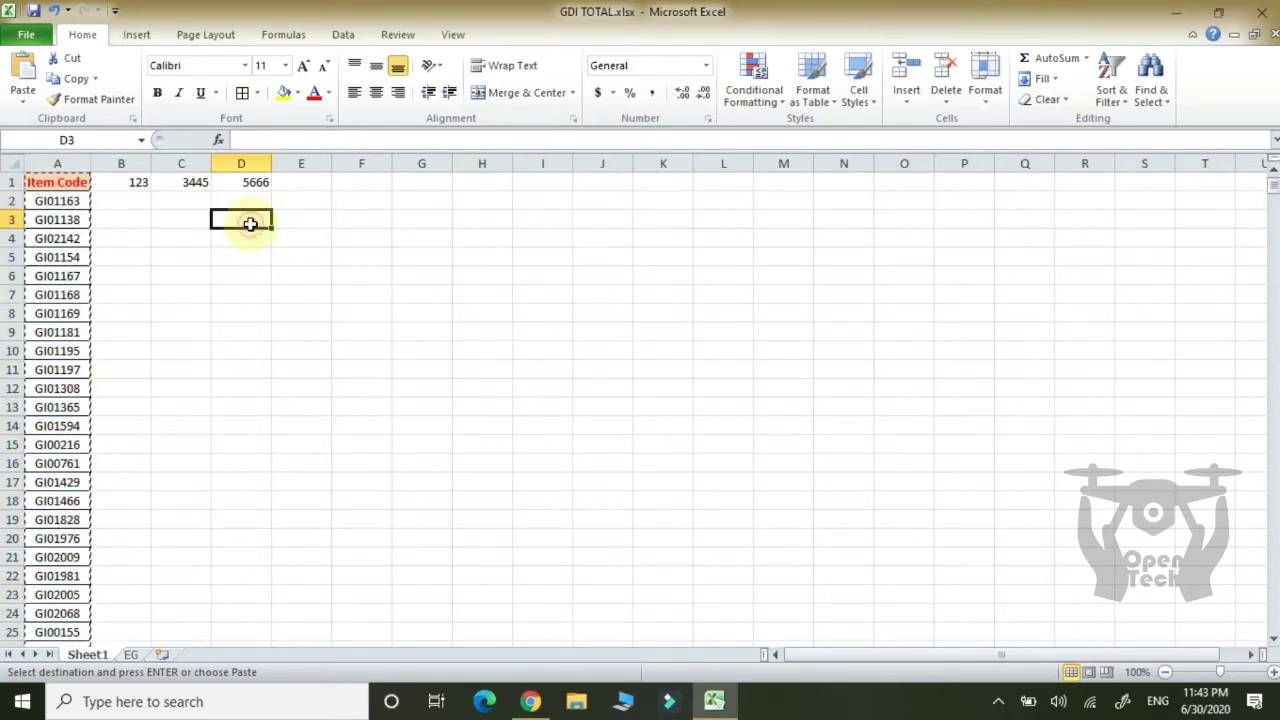
left_click(306, 184)
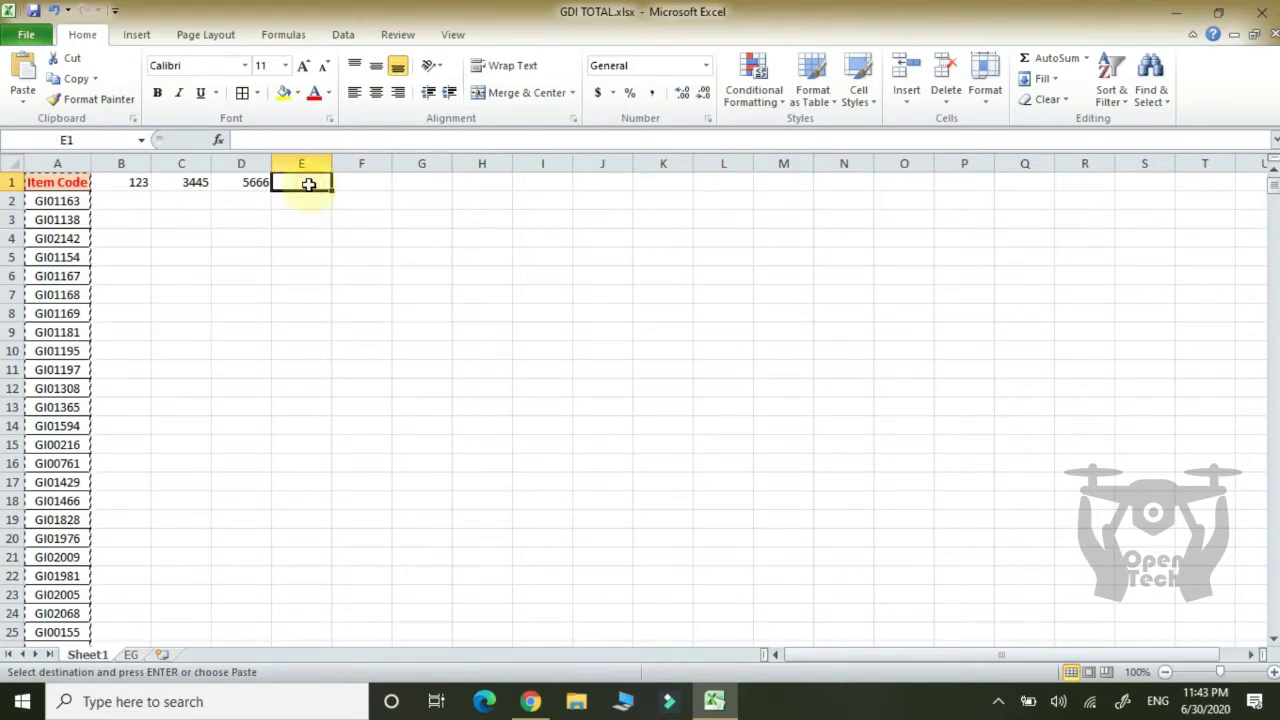
key("Return")
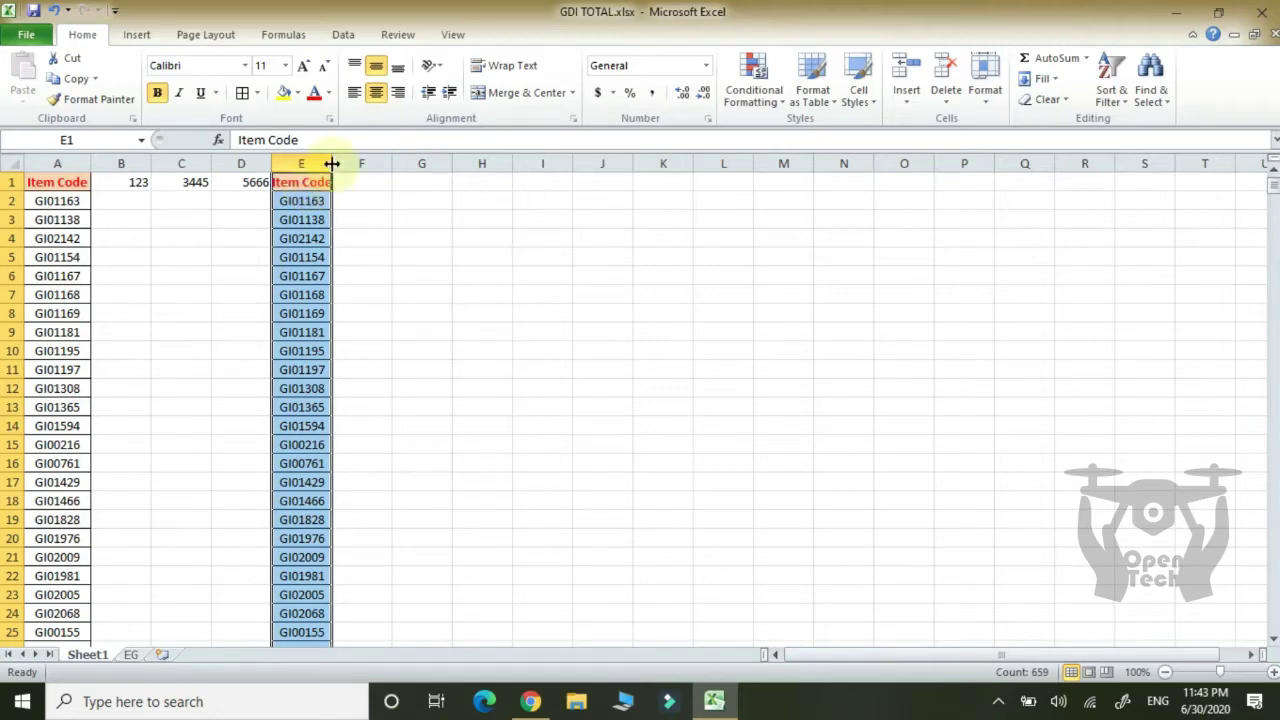
Fit column E's width to its contents and clear the sample values in B1:D1
double_click(333, 163)
left_click_drag(250, 182, 145, 183)
key("Delete")
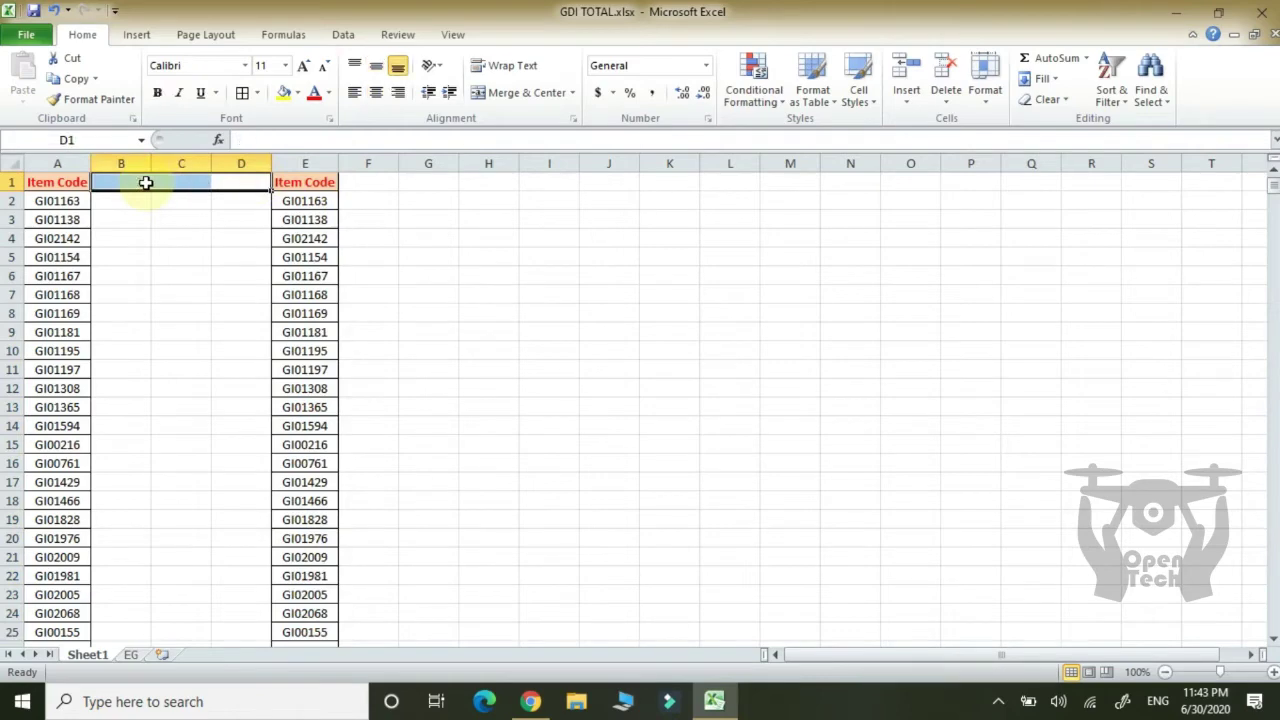
Move down the Item Code list to A4 and select the entire column A
left_click(57, 201)
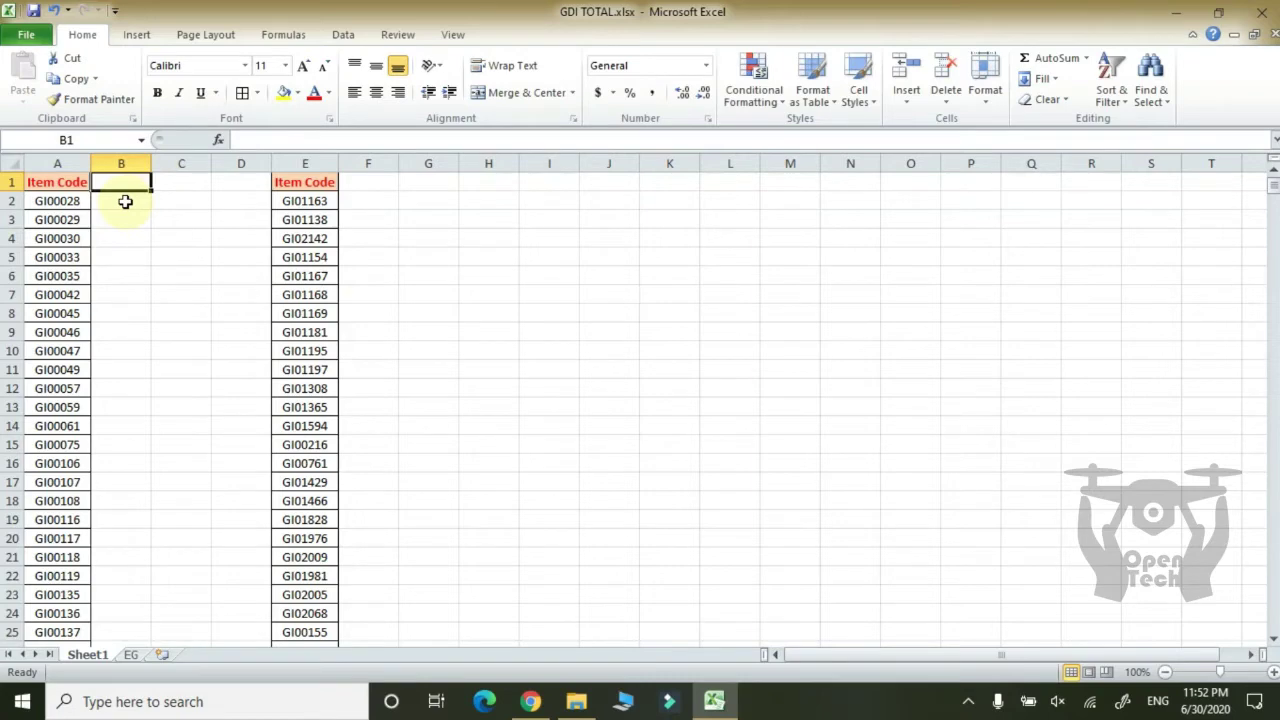
key("Left")
key("Down")
key("Down")
key("Down")
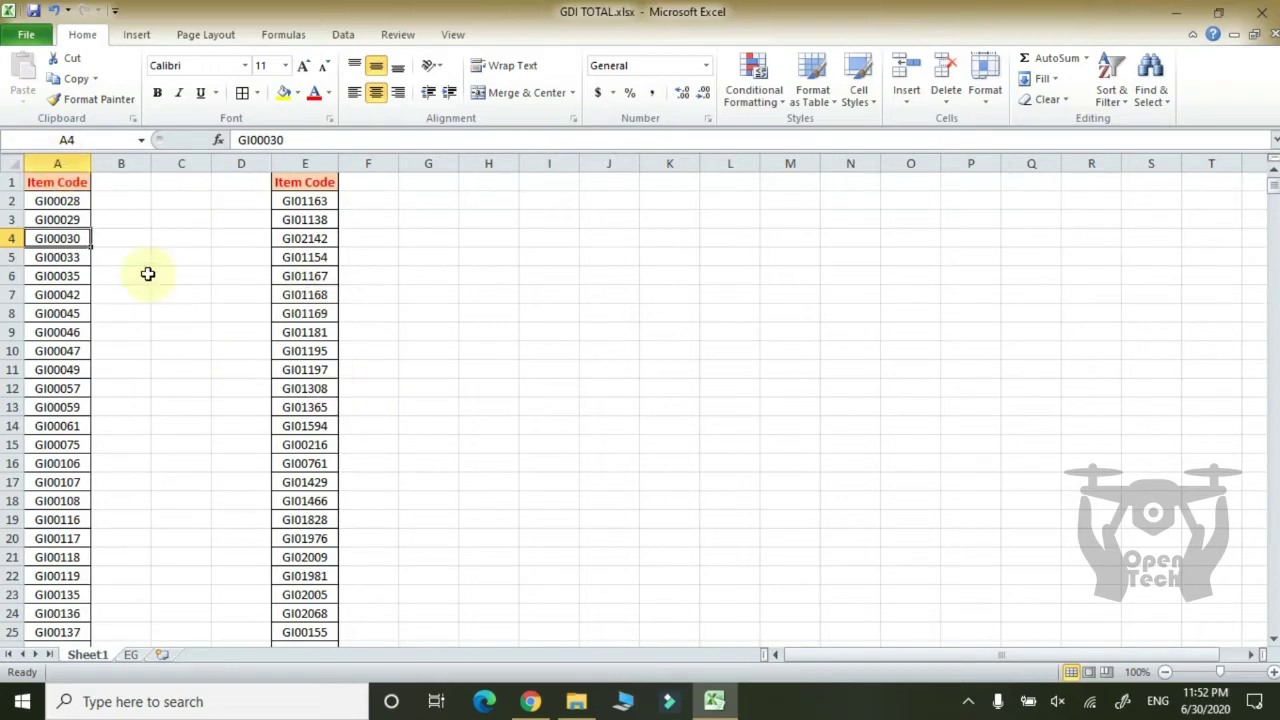
left_click(71, 161)
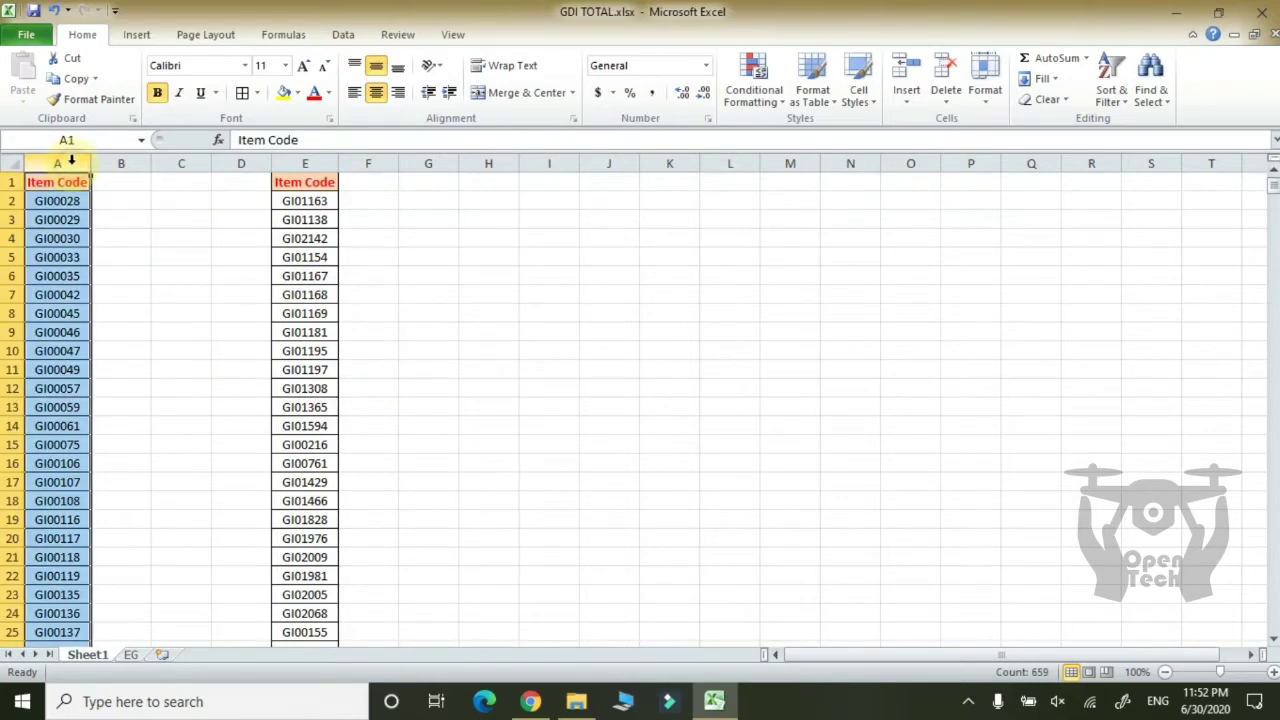
Go to the end of the Item Code list, select the entire column A, and select it again from cell A639
left_click(52, 215)
key("ctrl+Down")
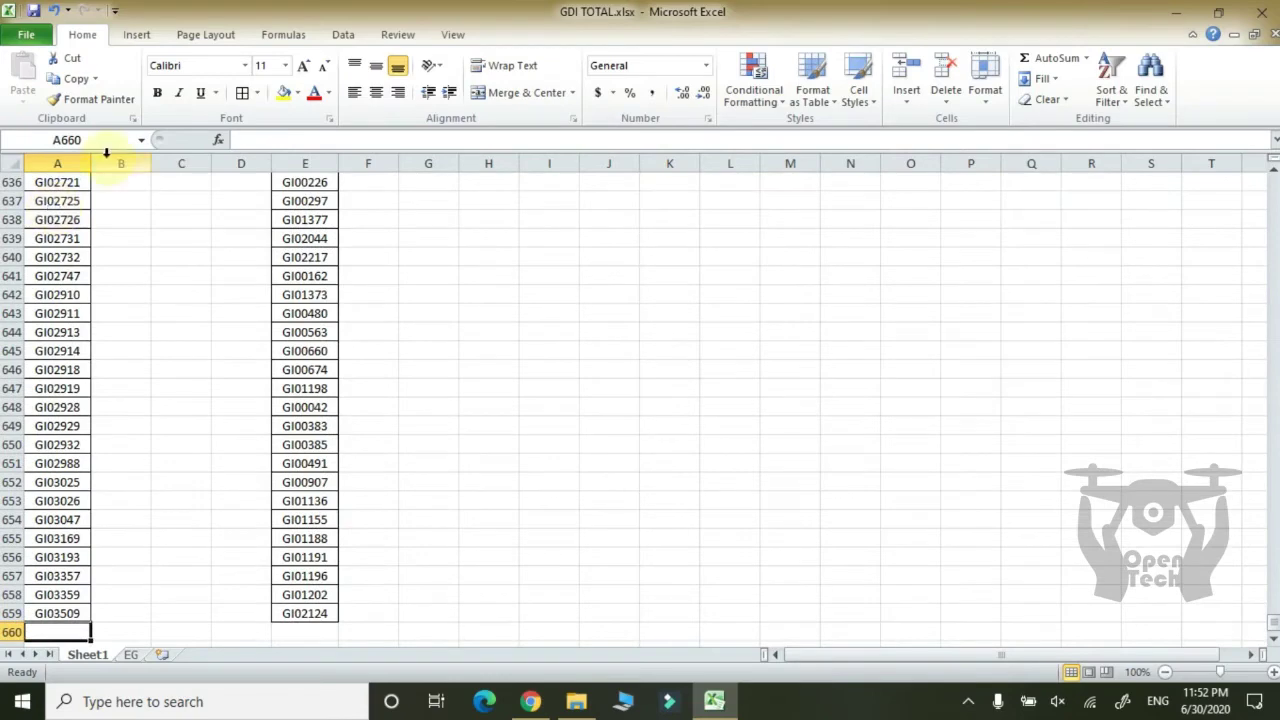
left_click(61, 163)
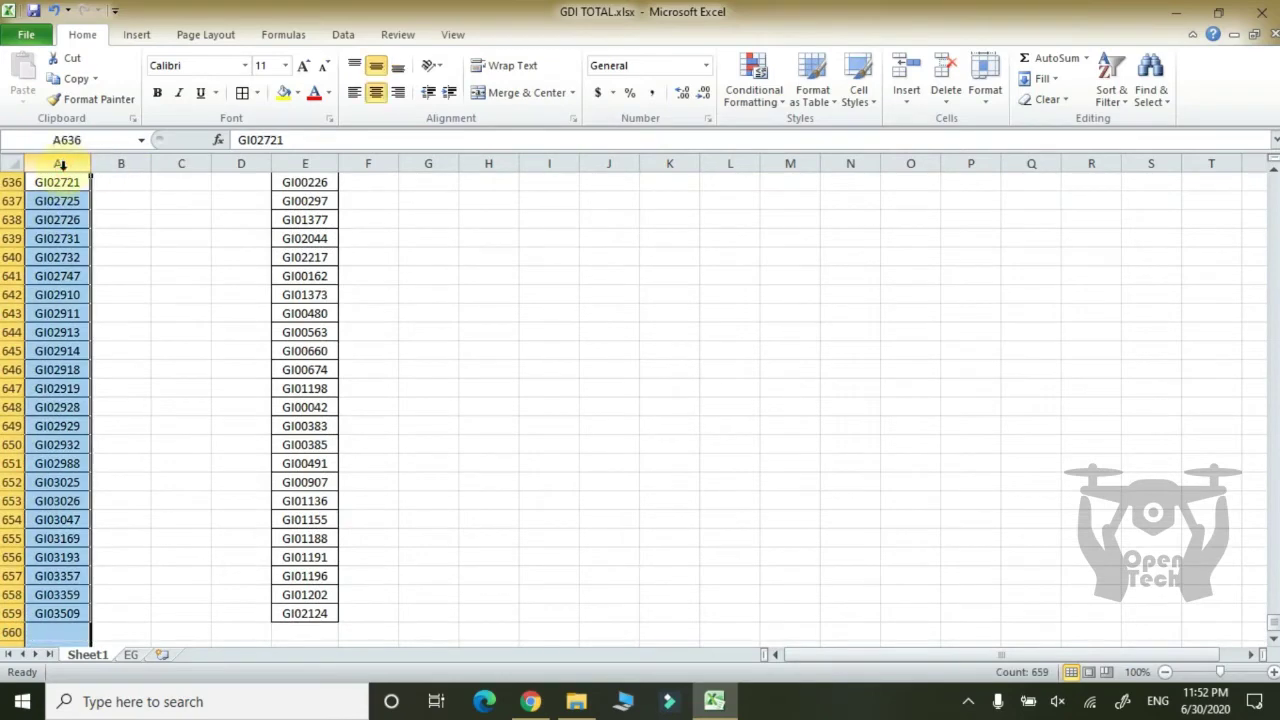
left_click(53, 243)
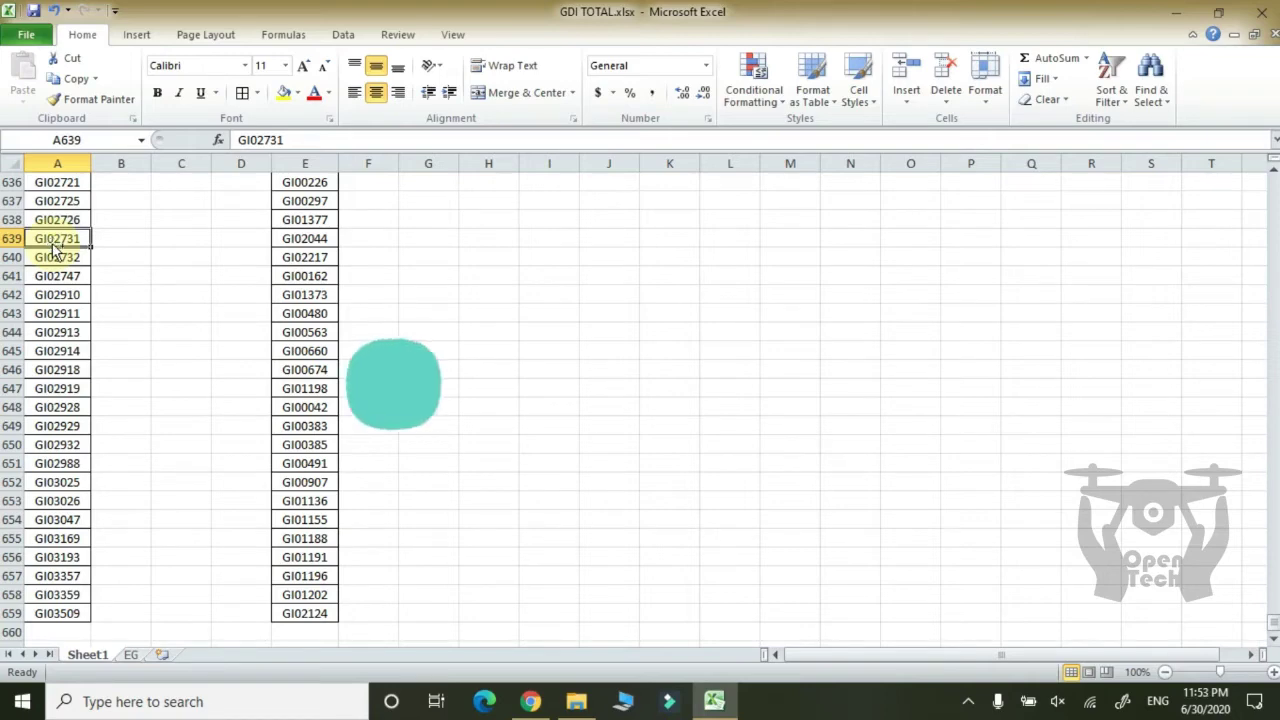
key("ctrl+space")
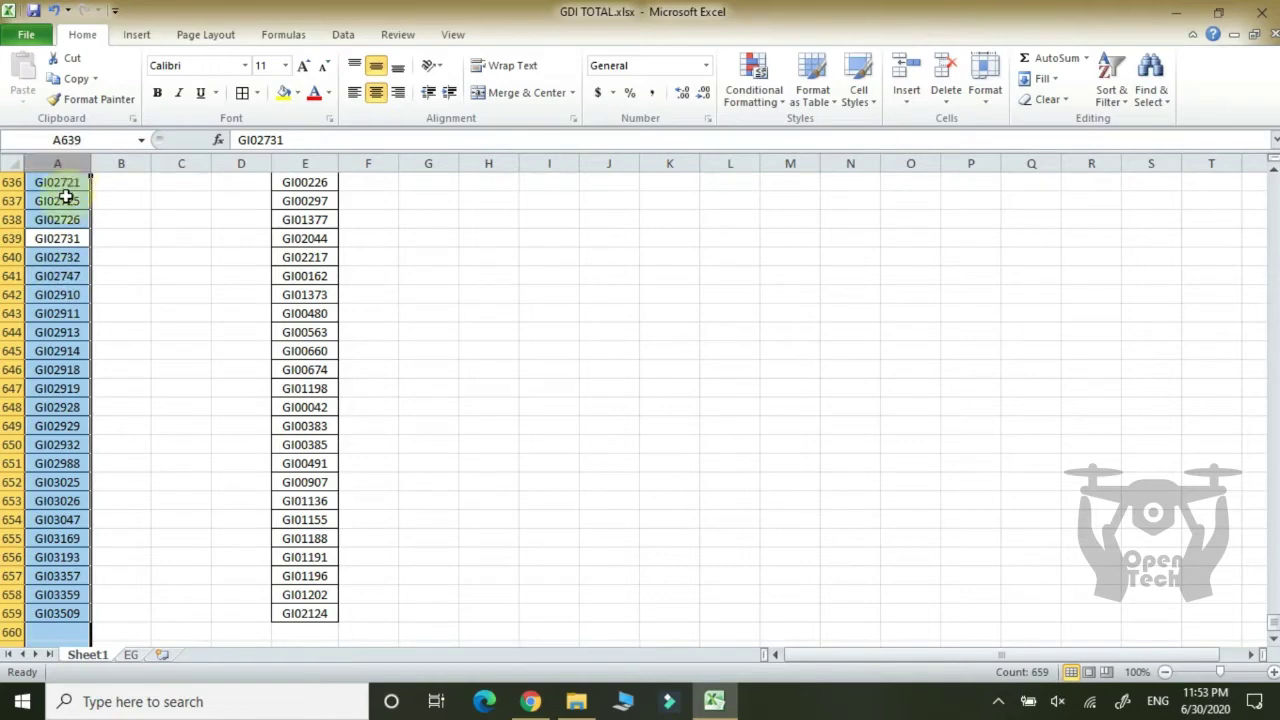
Select the entire row 638, return to cell A638, and select the whole row again from that cell
left_click(60, 217)
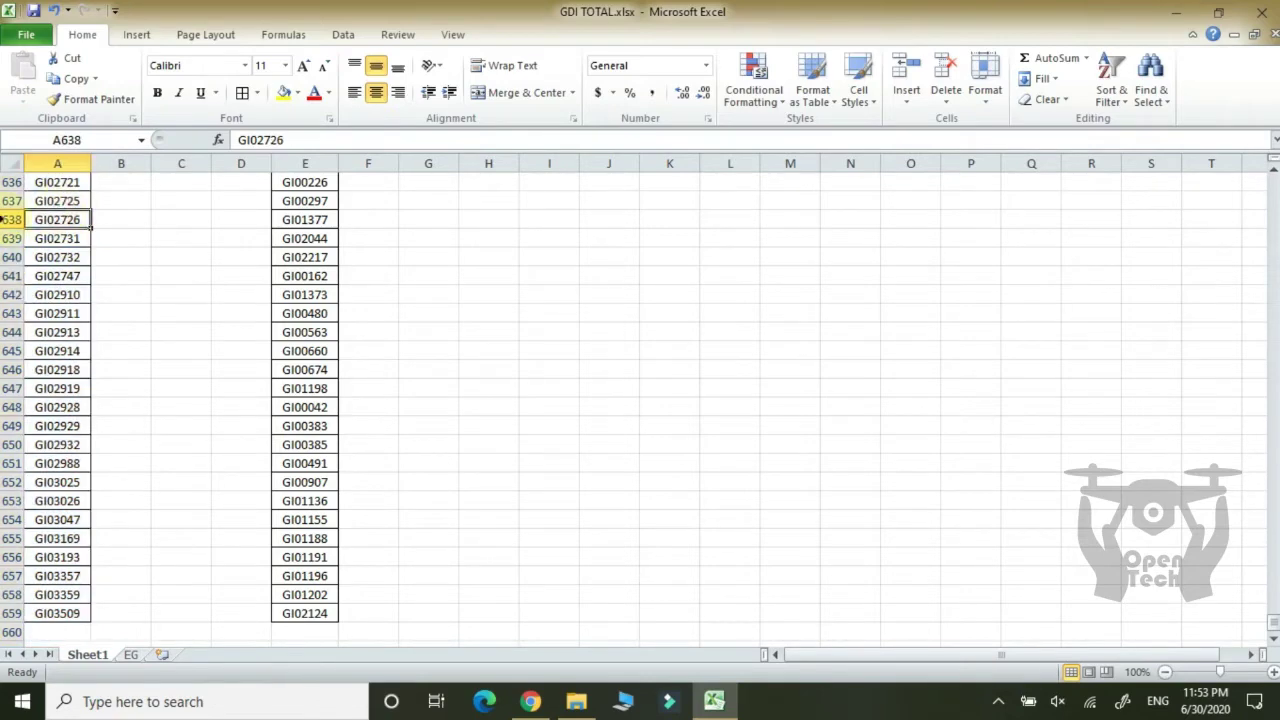
left_click(14, 219)
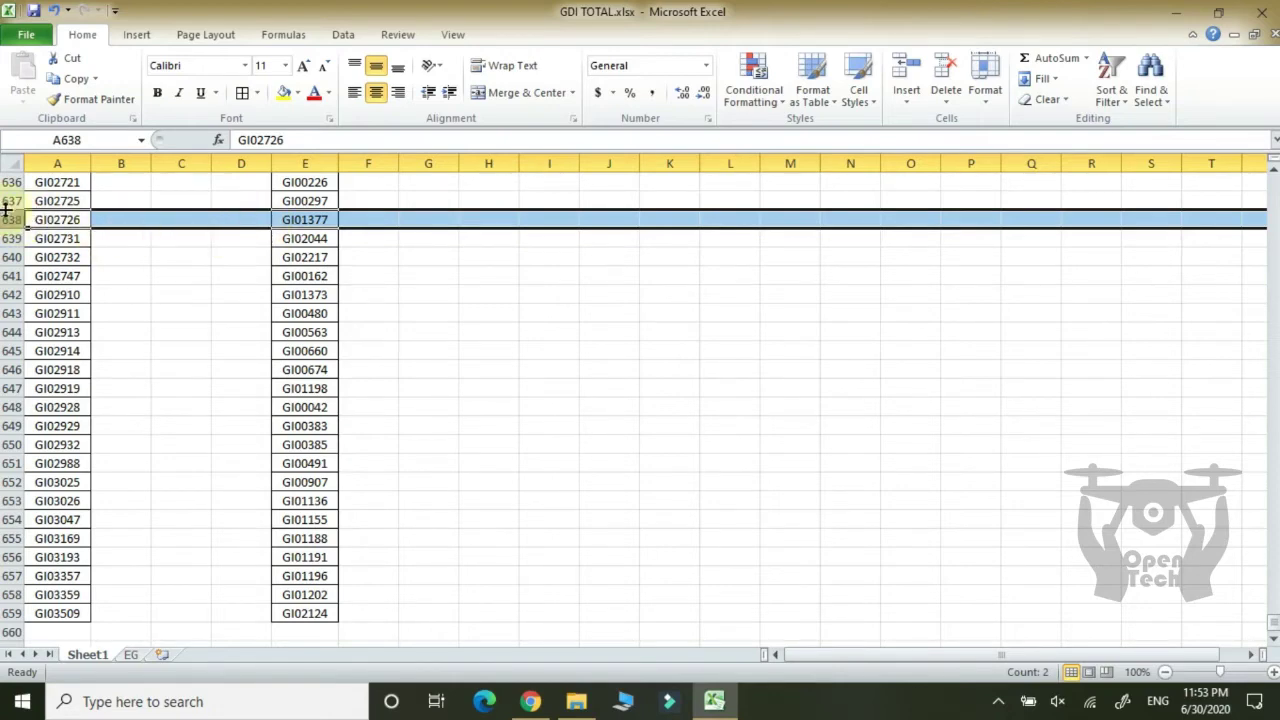
left_click(50, 222)
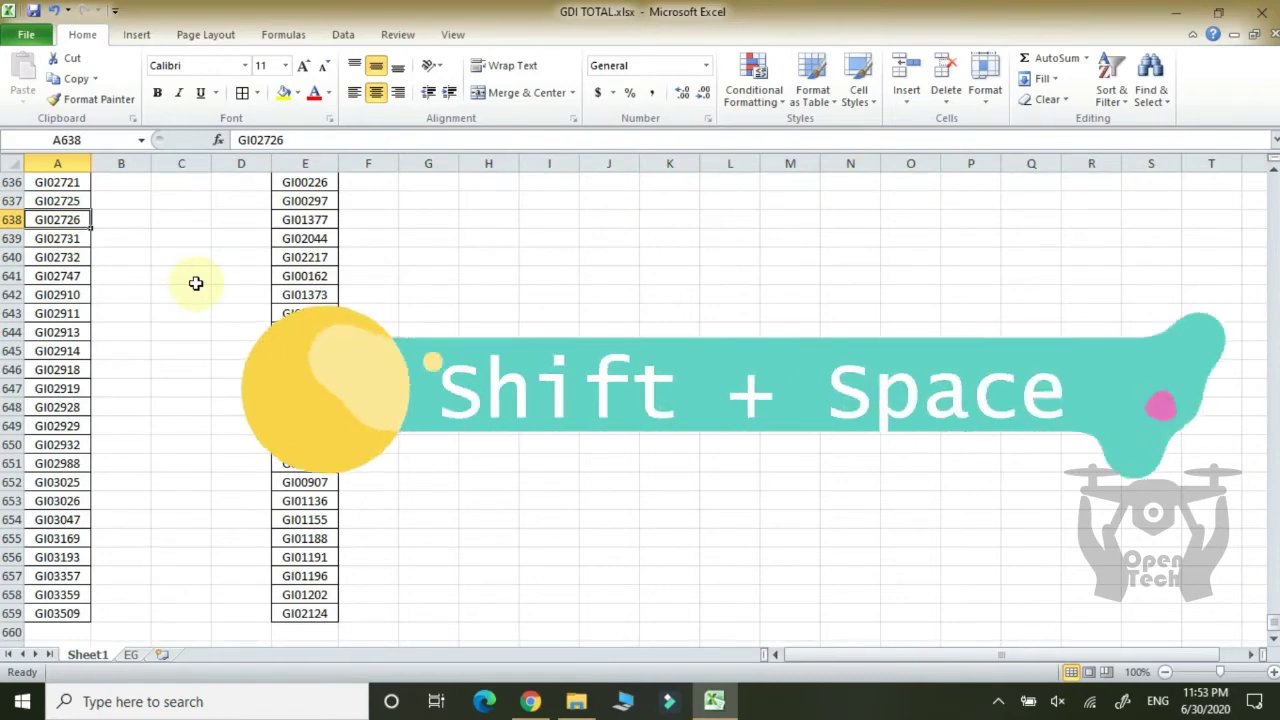
key("shift+space")
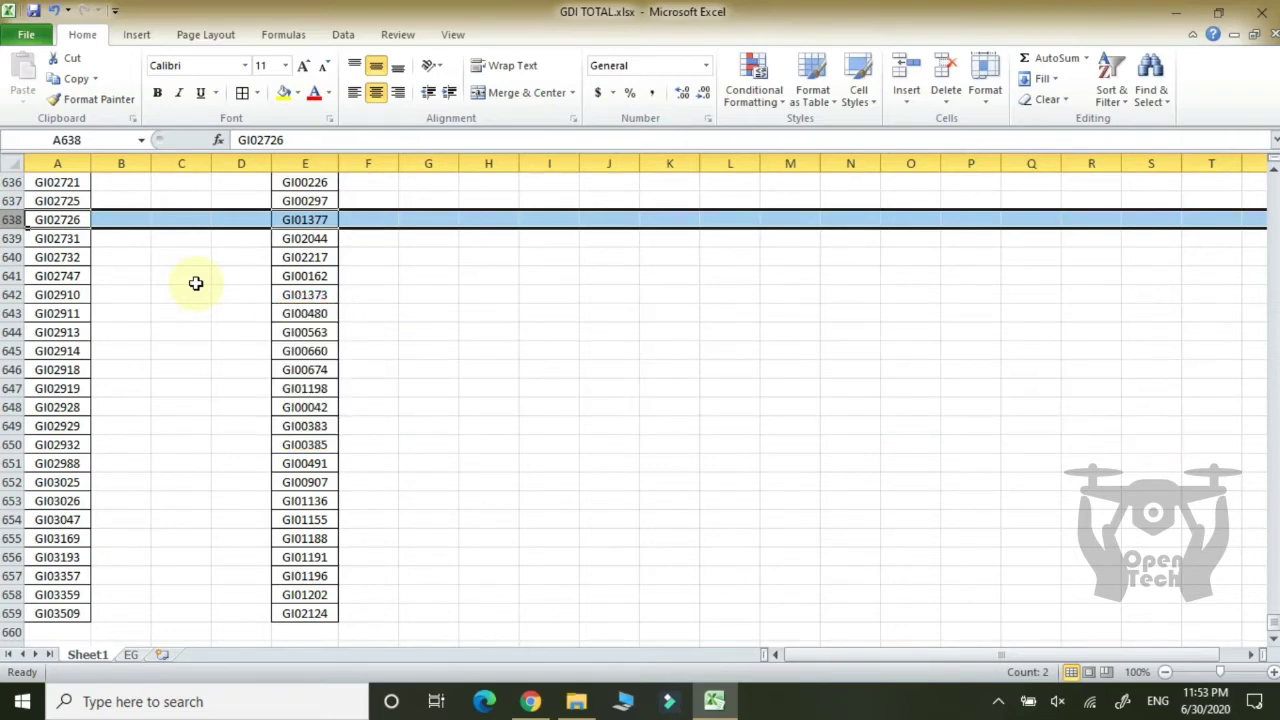
Select the entire row 6 from cell A6 and the entire column A from cell A7
key("Left")
key("Down")
key("Down")
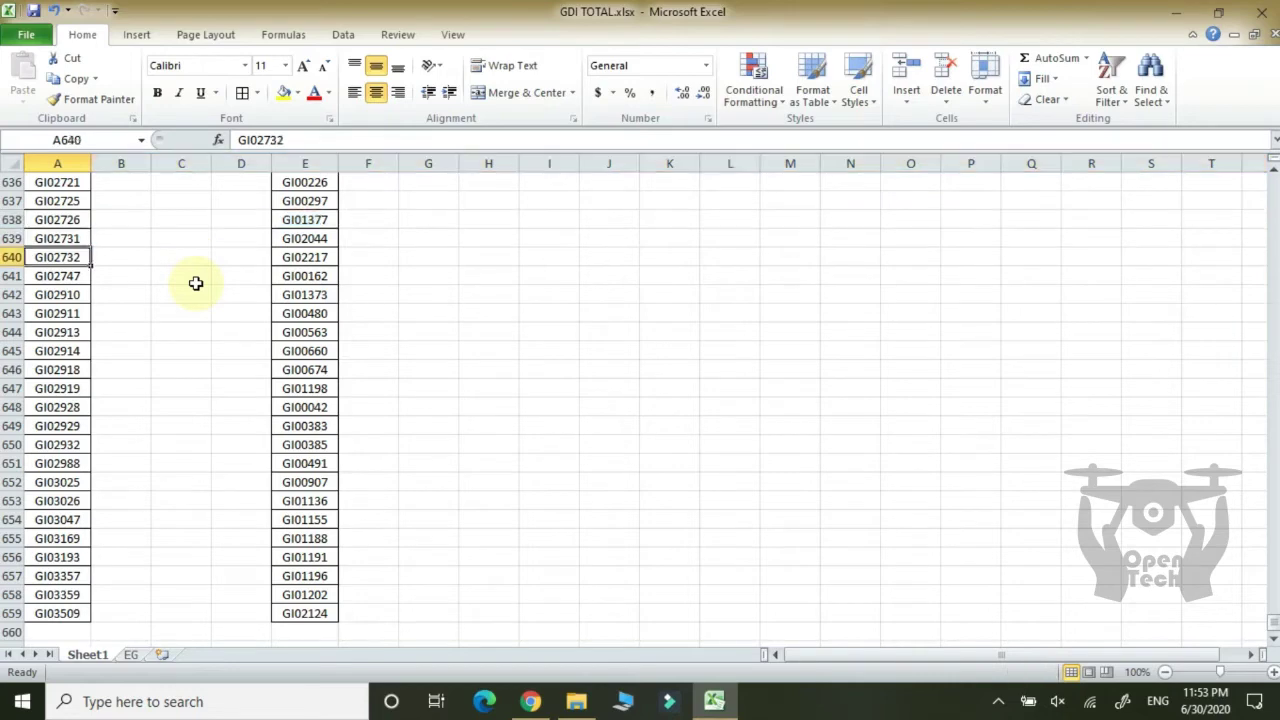
key("Down")
key("Up")
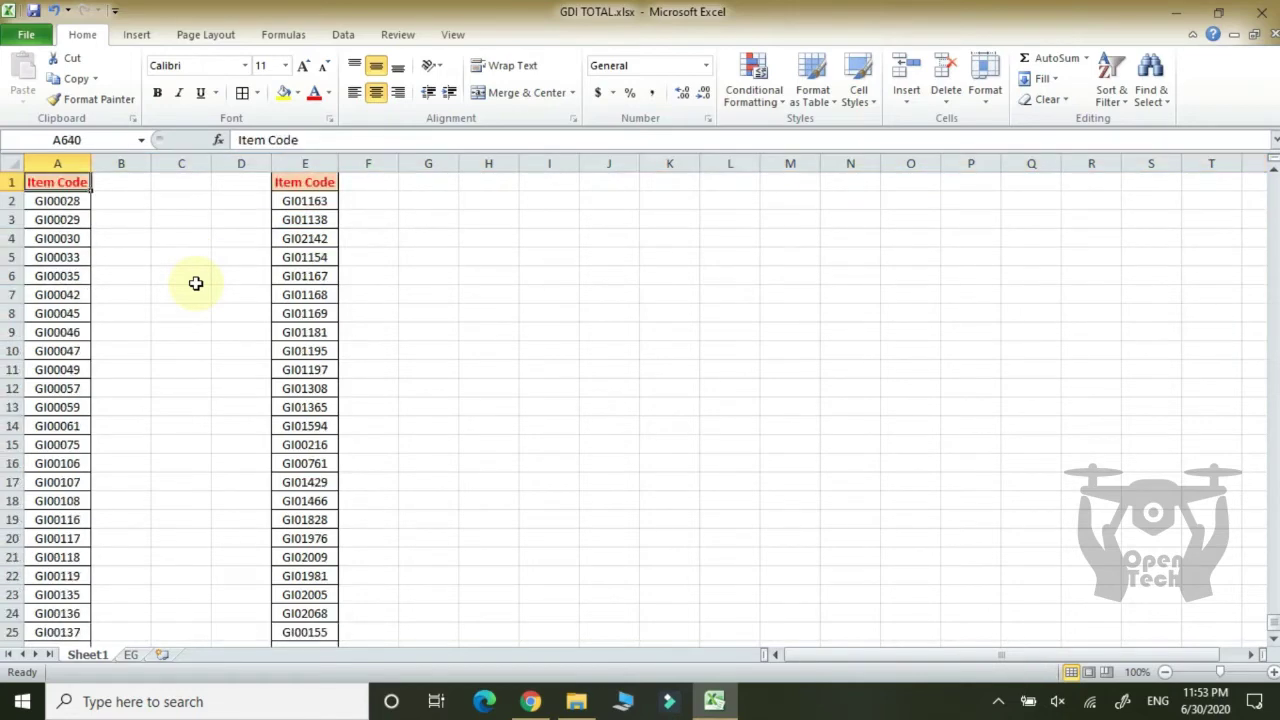
key("Down")
key("Down")
key("Down")
key("Down")
key("Down")
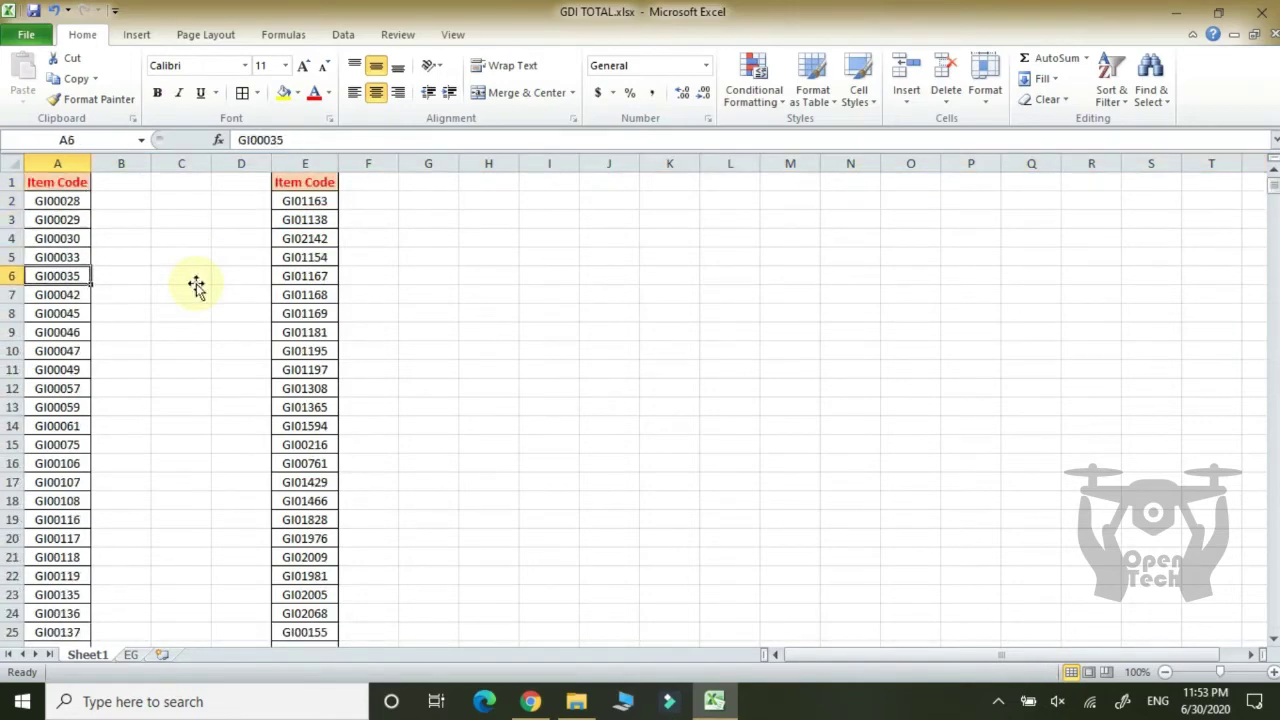
key("shift+space")
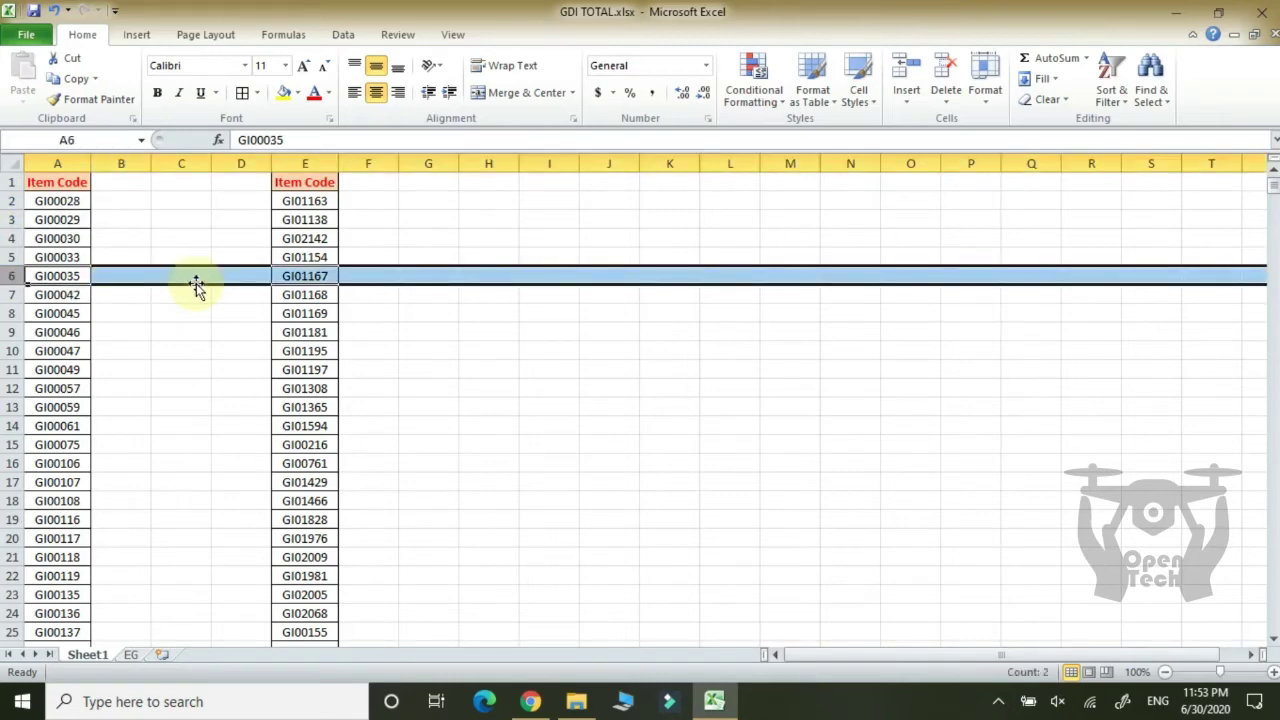
key("Down")
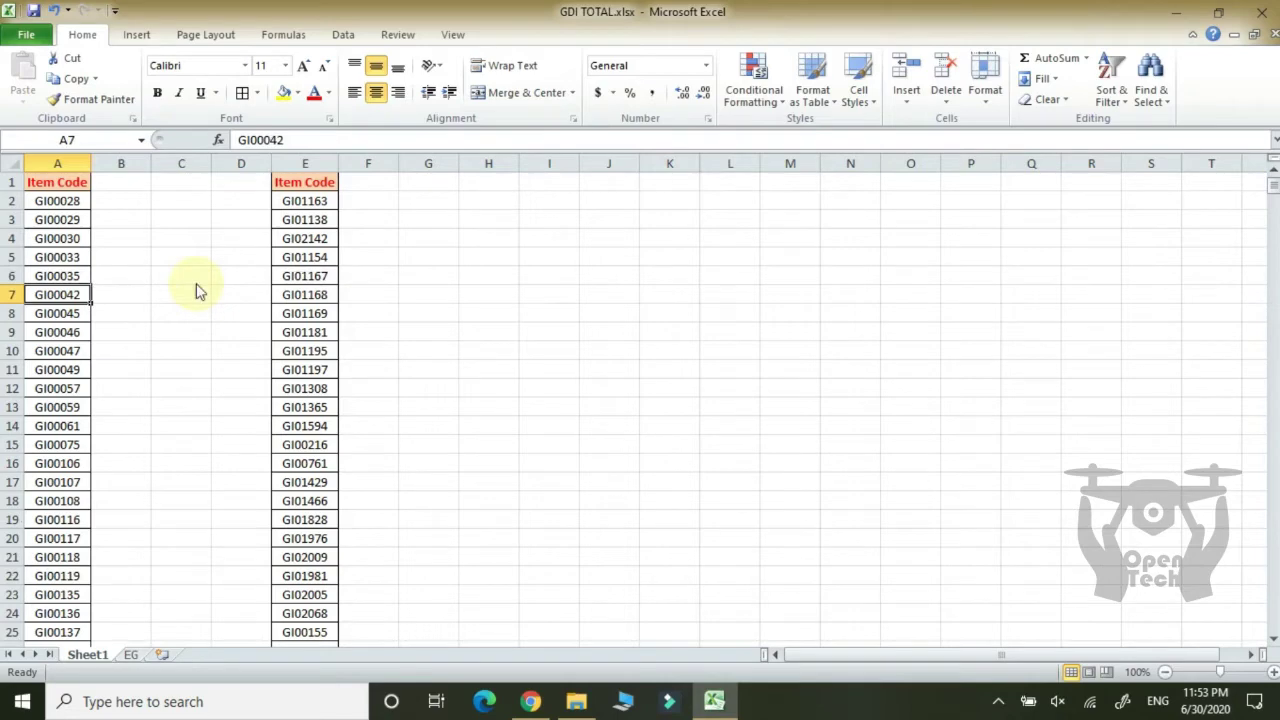
key("ctrl+space")
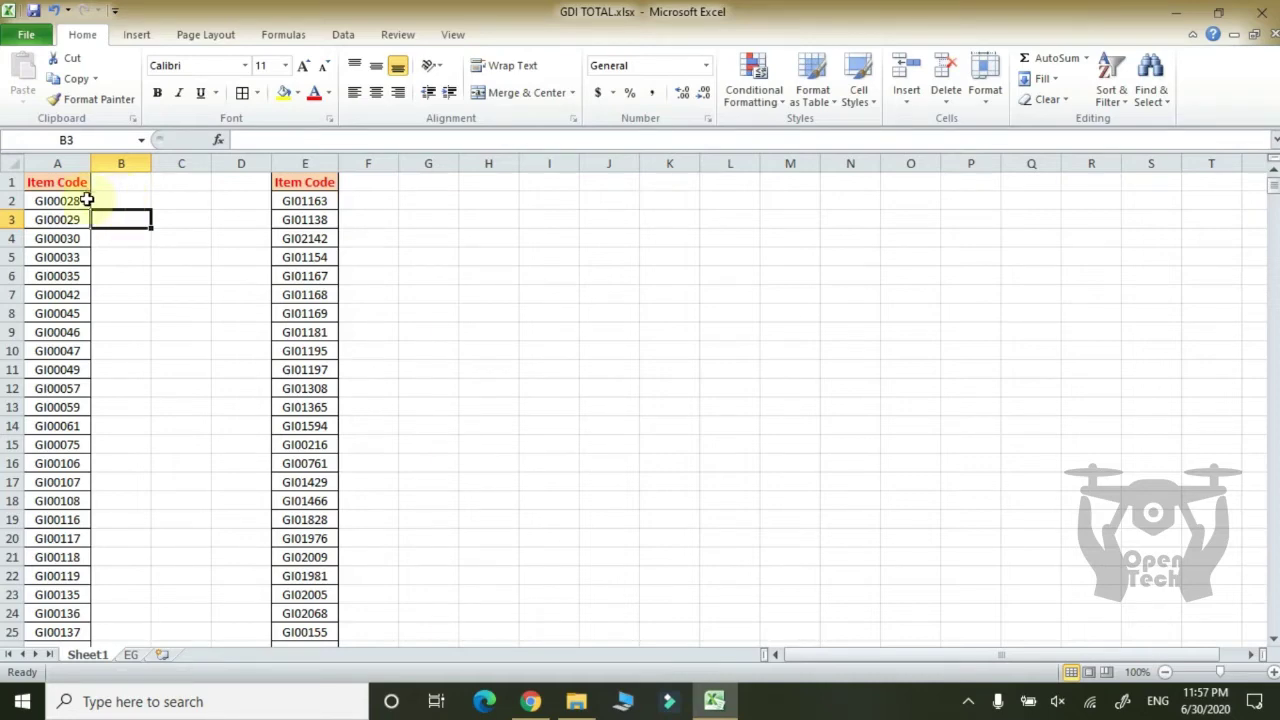
Copy the item code in A2 into the adjacent cell B2 using Fill Right
left_click(87, 200)
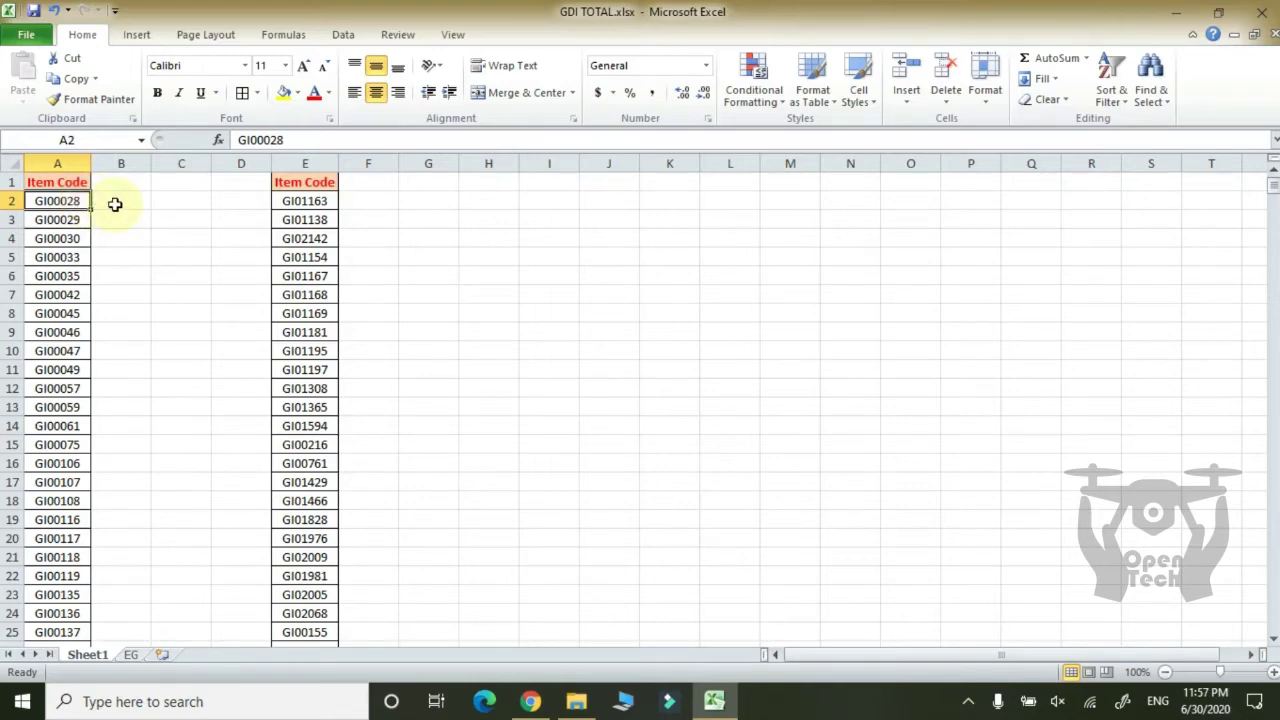
left_click(115, 204)
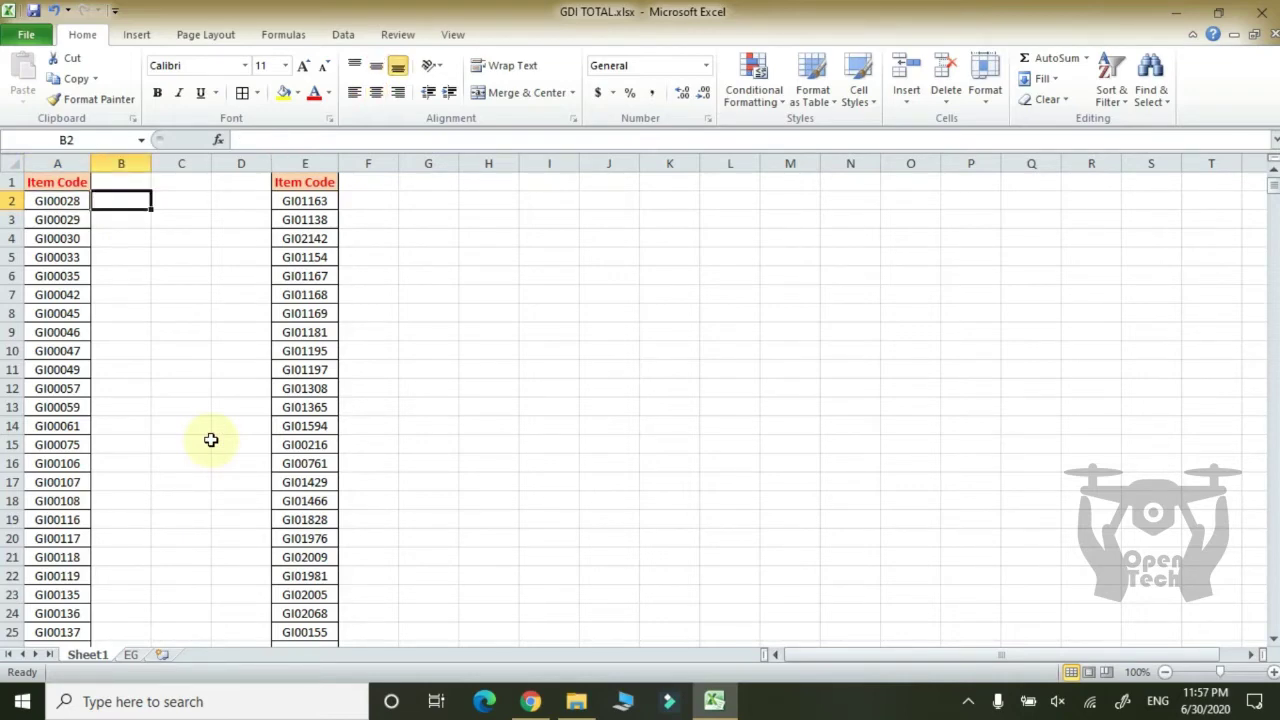
key("Left")
key("Right")
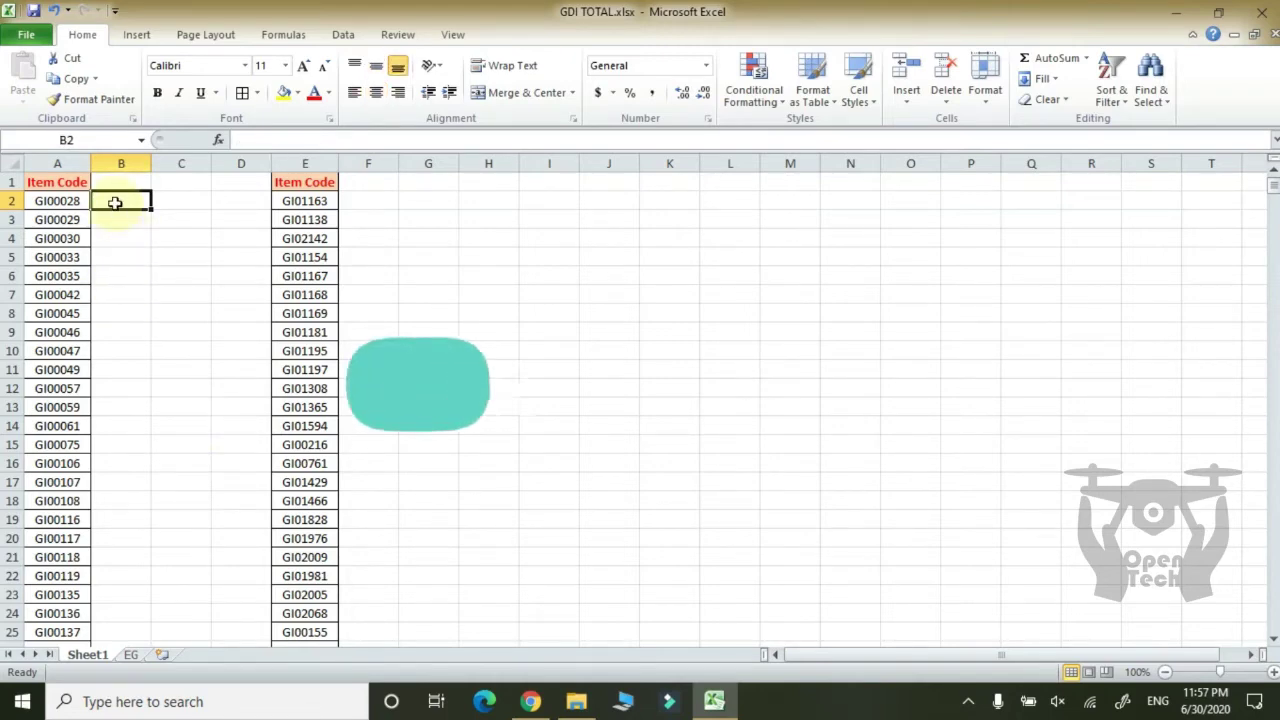
key("ctrl+r")
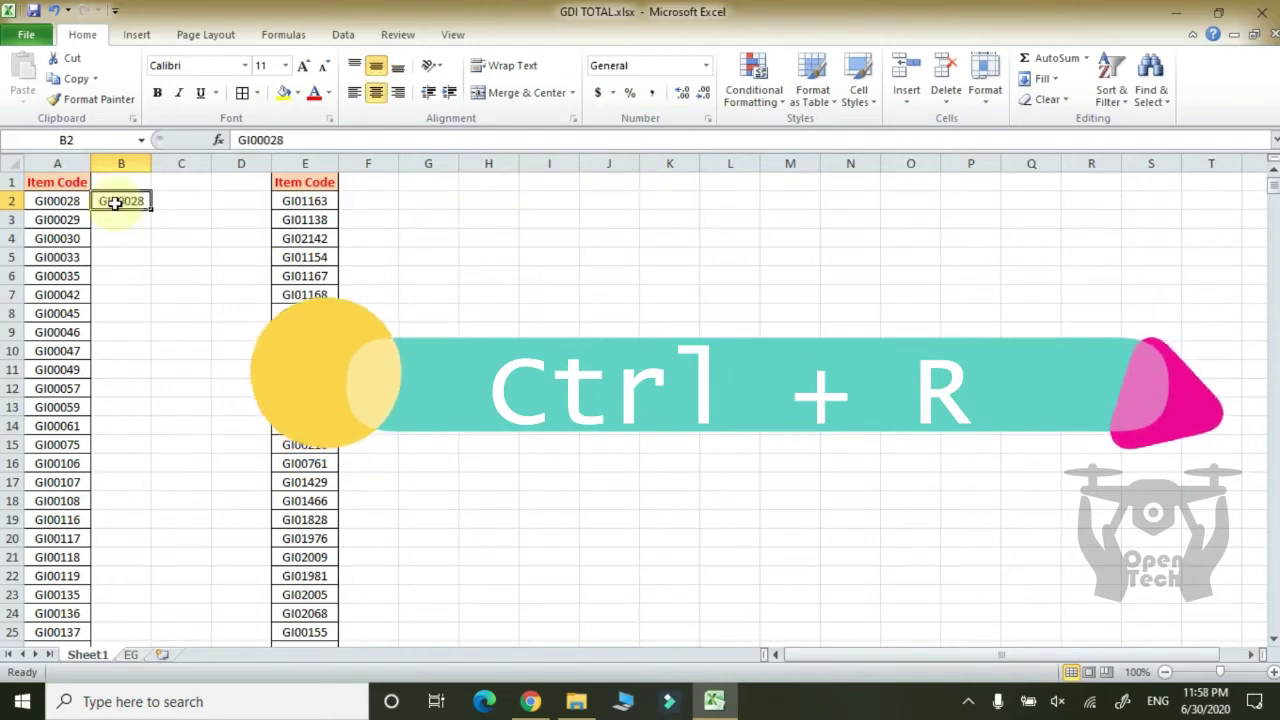
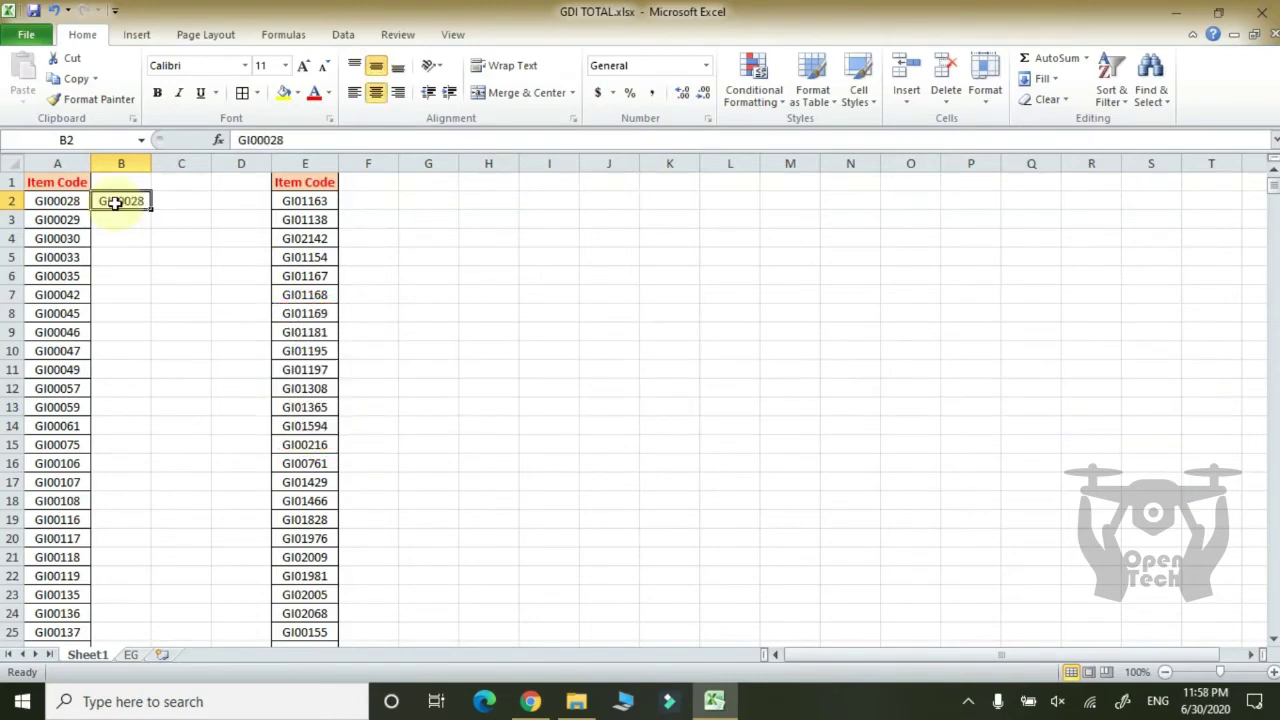
key("Left")
key("Right")
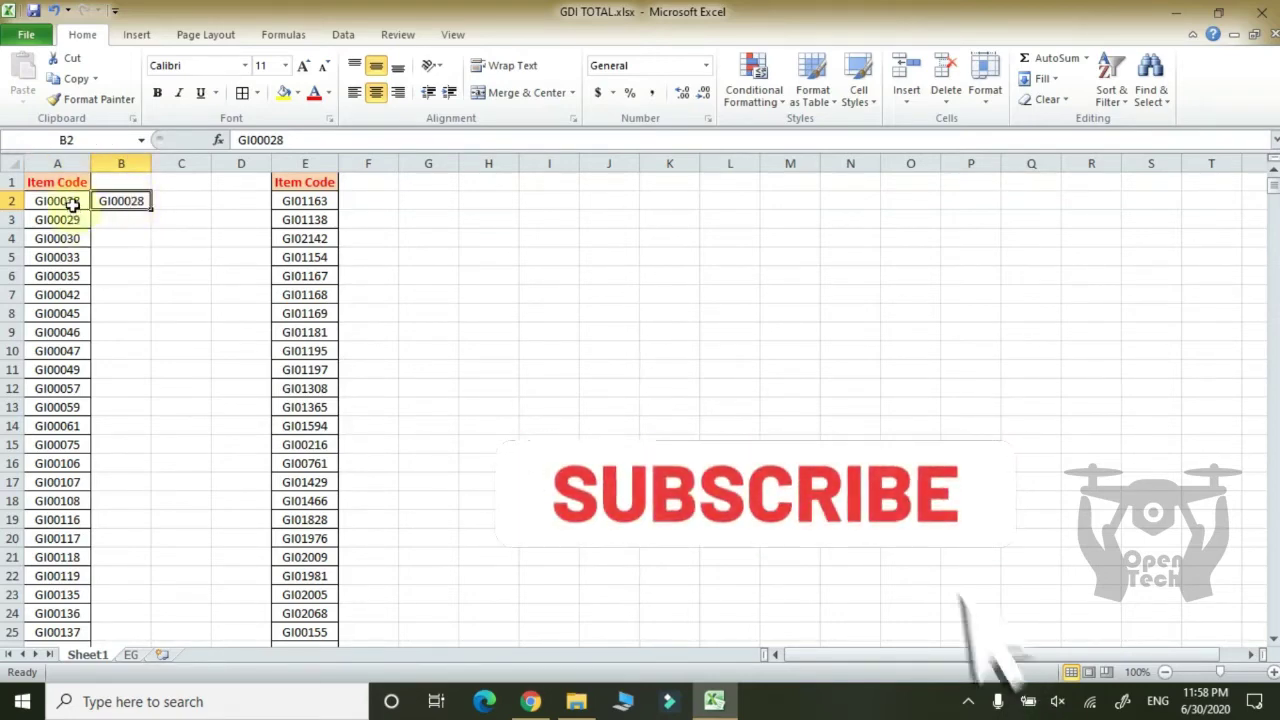
left_click(133, 219)
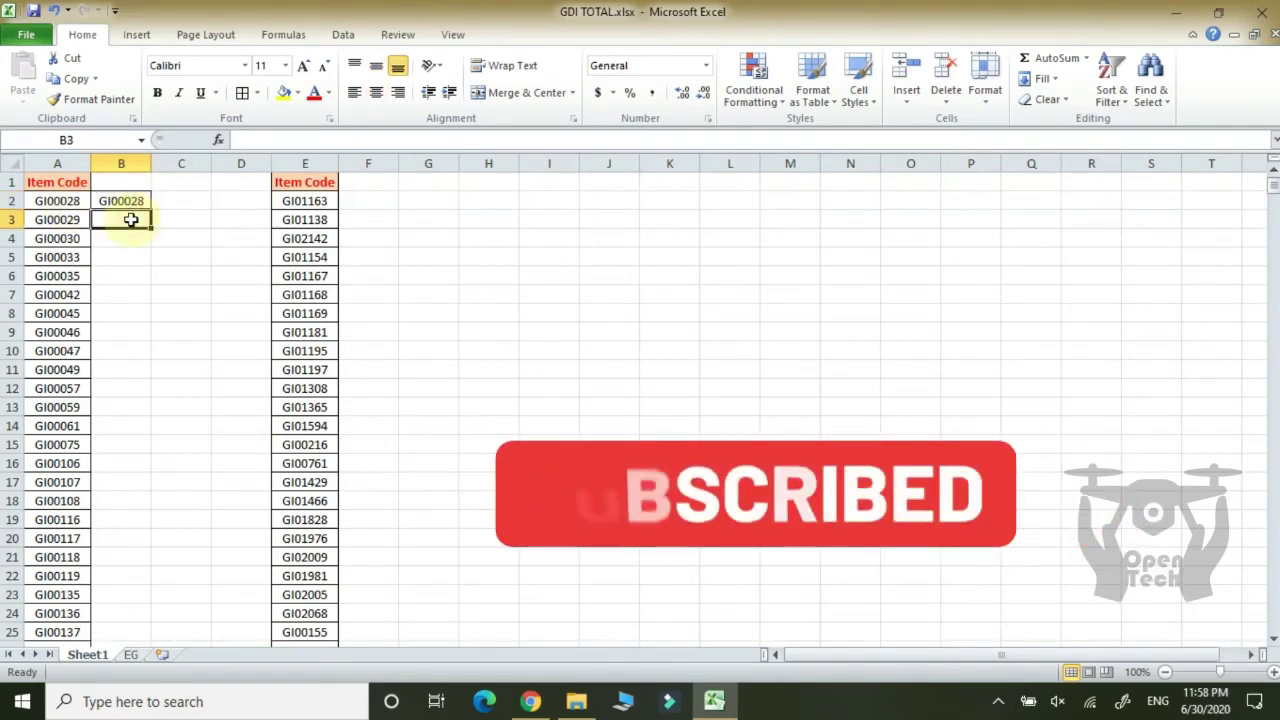
Enter 445544 in cell C2 and copy it into C3 using Fill Down
left_click(189, 199)
type("445544")
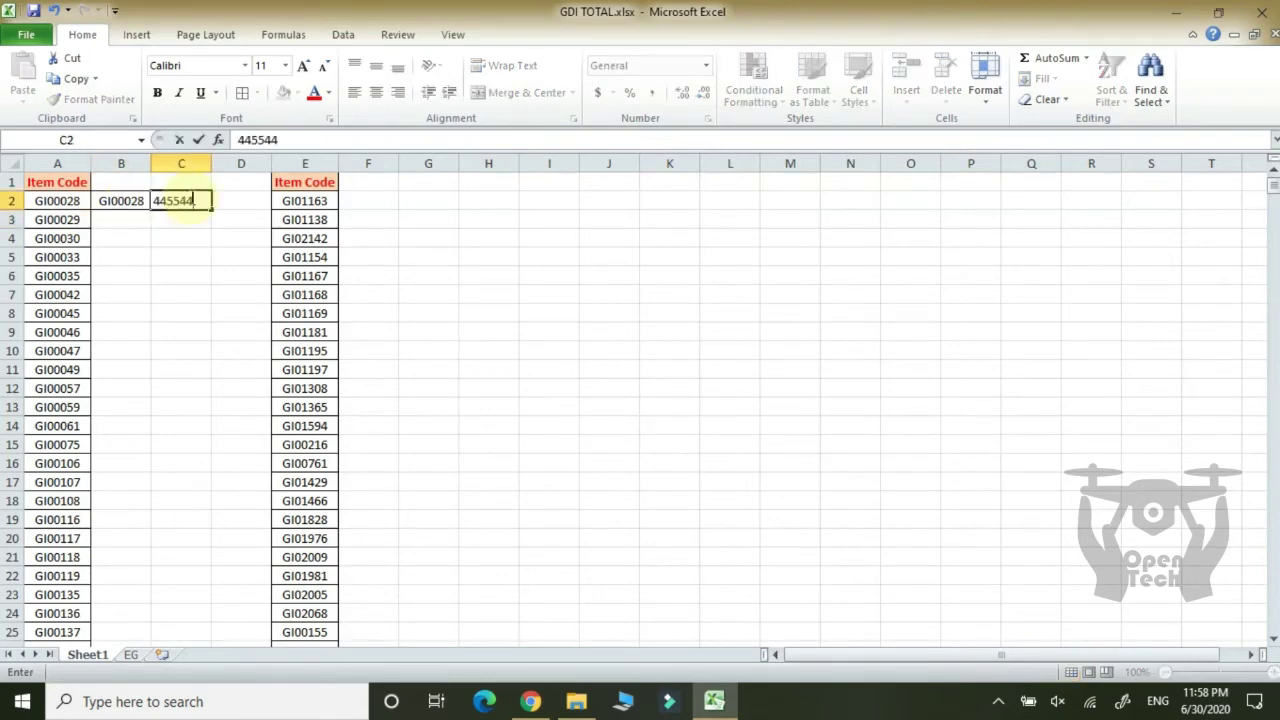
key("Return")
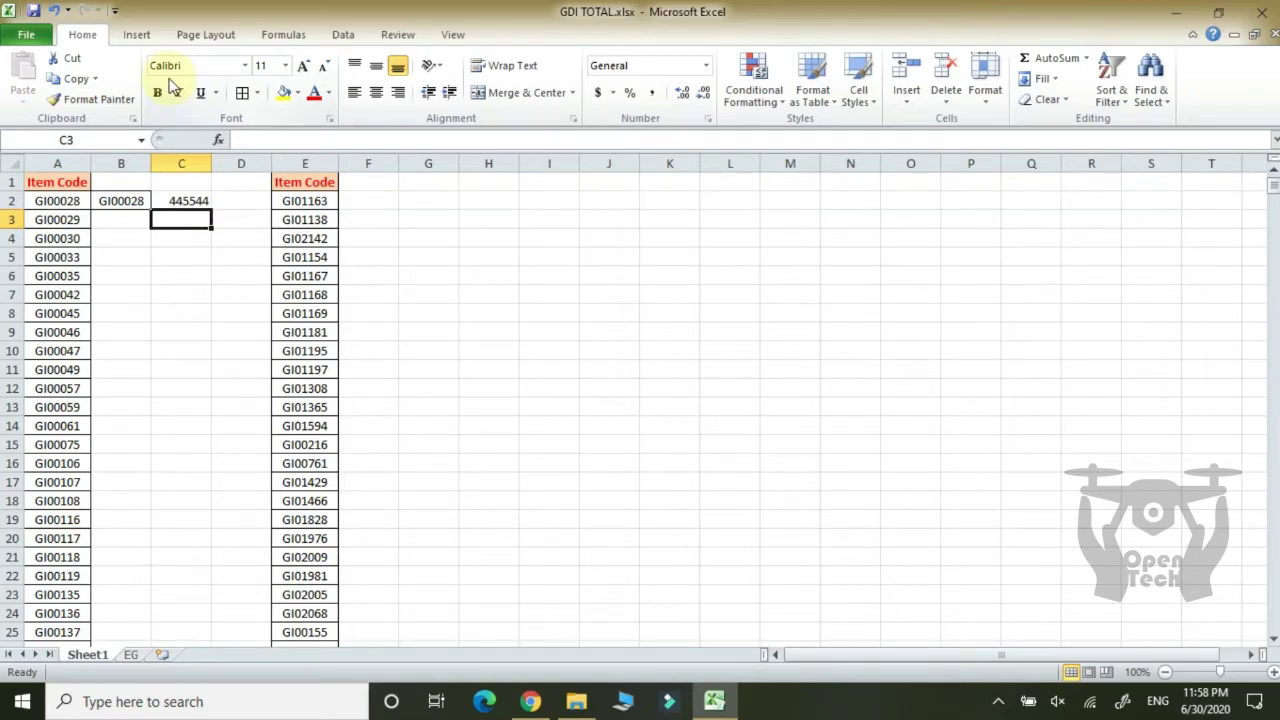
key("ctrl+d")
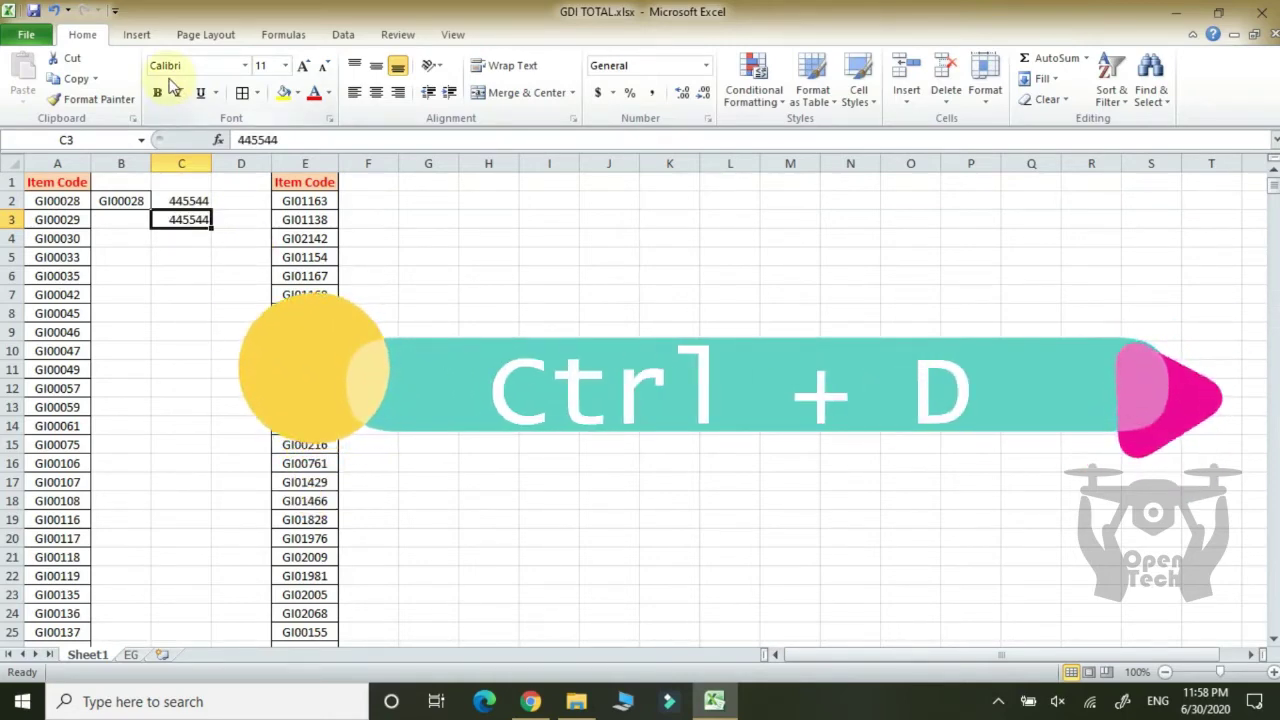
Enter 445544 in cell D2 and copy it into D3 using Fill Down
left_click(241, 205)
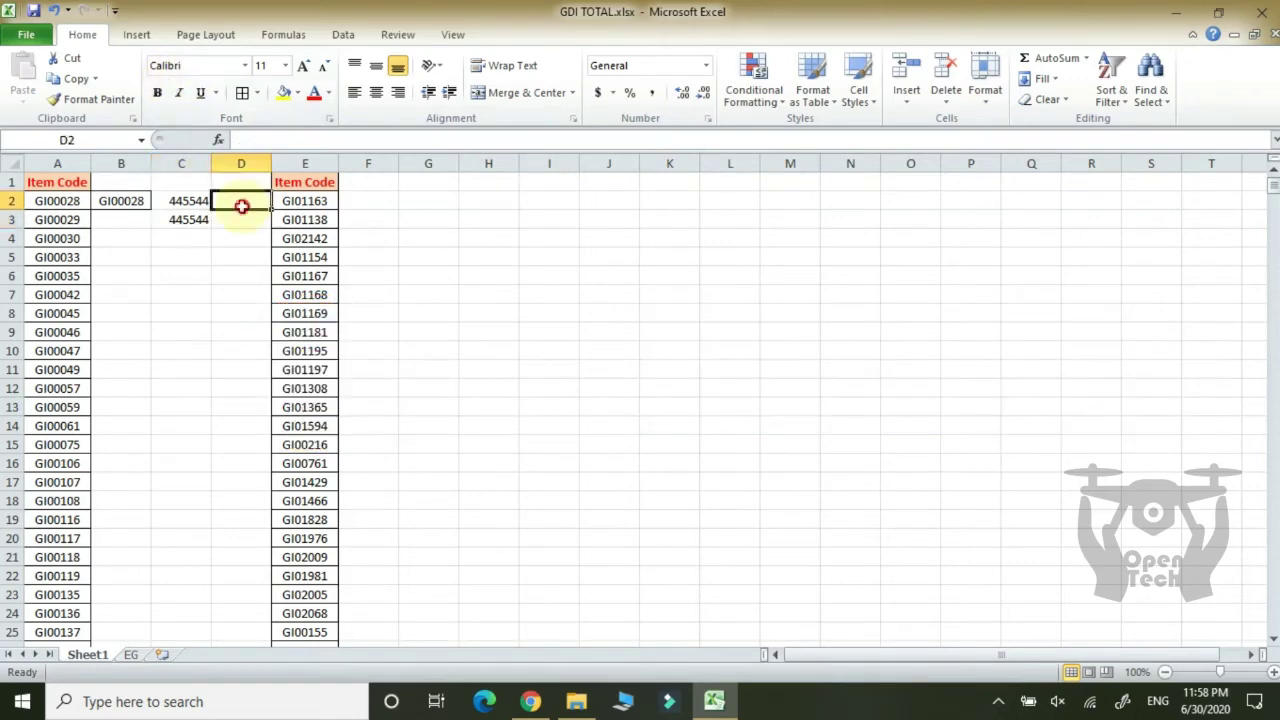
type("445544")
key("Return")
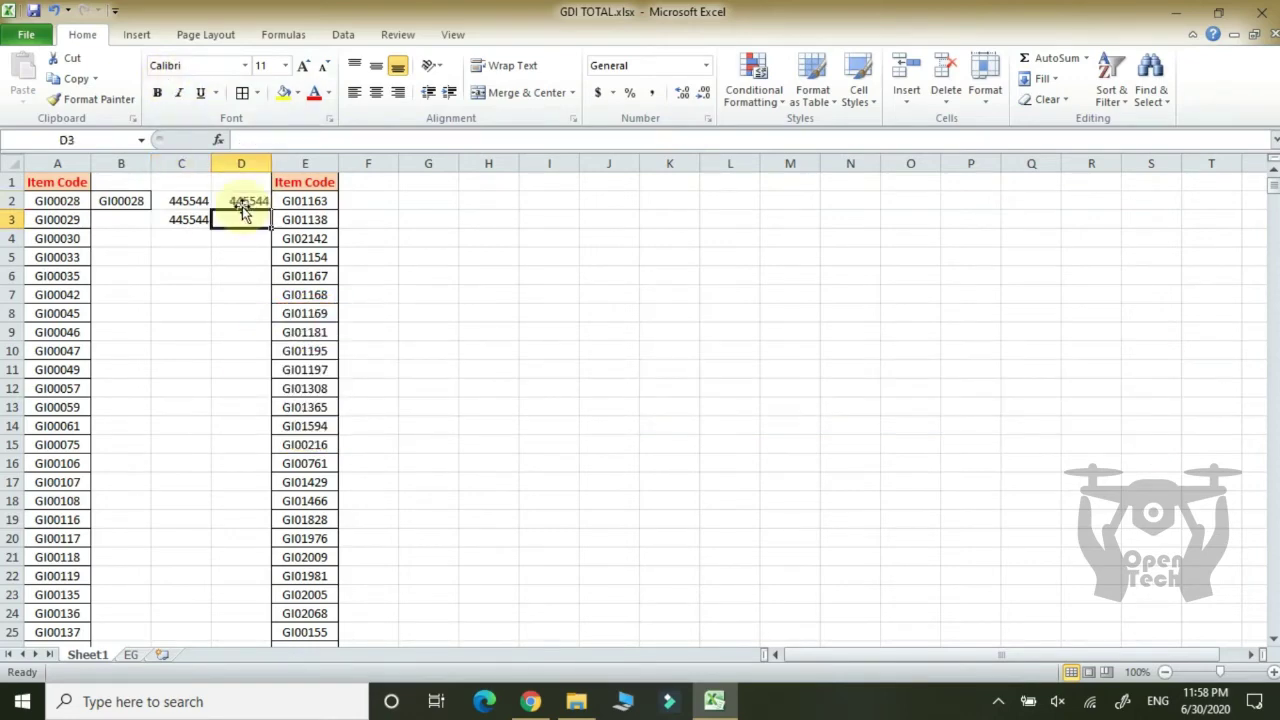
key("ctrl+d")
Fill cell E2 from the header above it, and replace it with the value from D2 using Fill Right
left_click(305, 201)
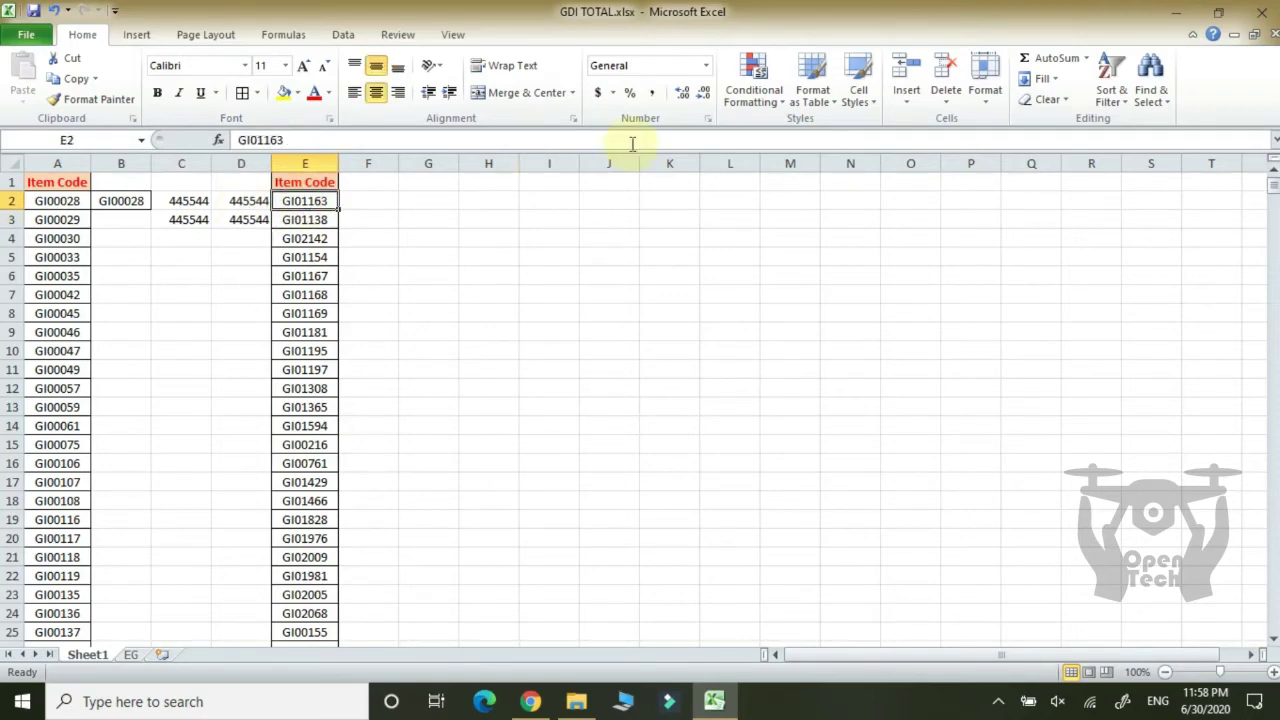
key("ctrl+d")
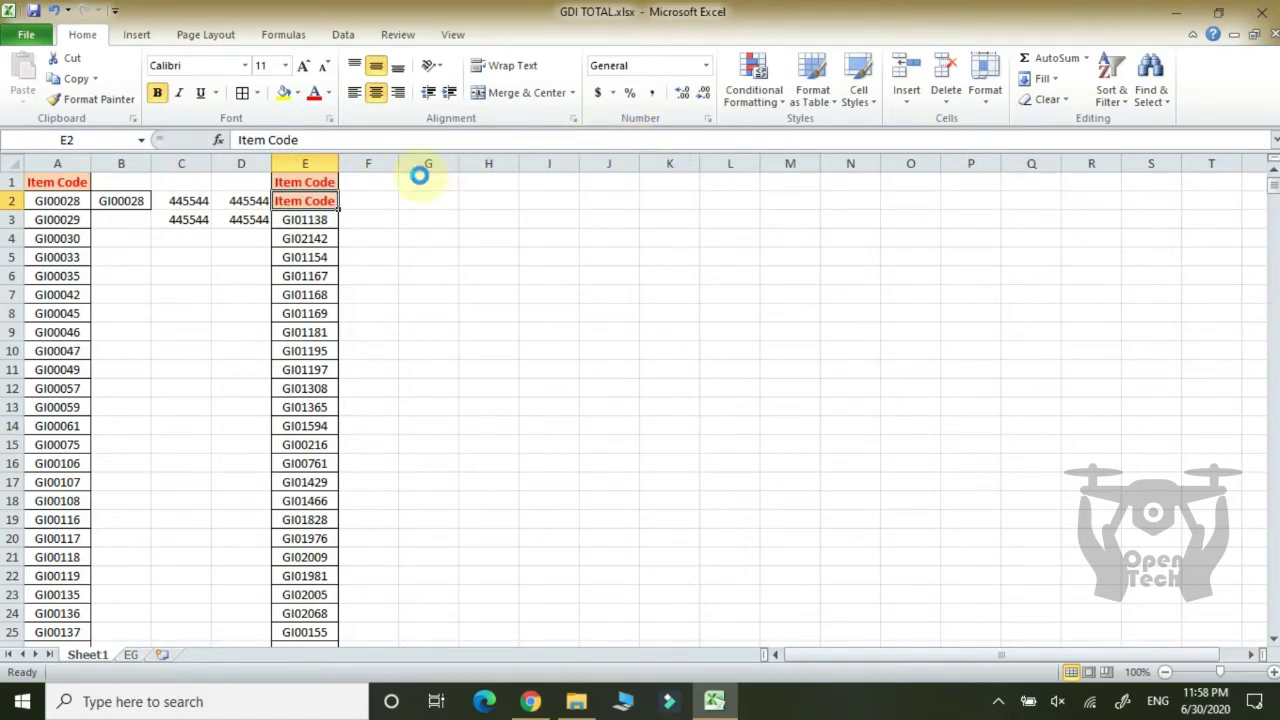
key("ctrl+r")
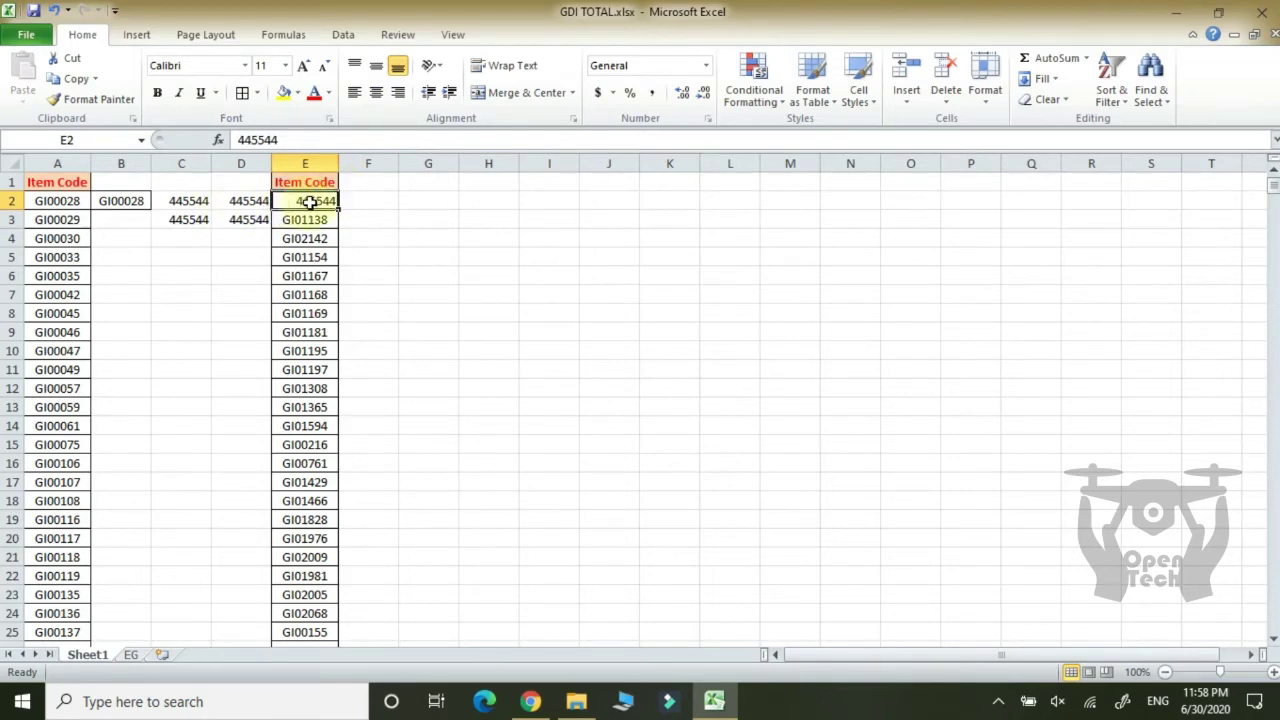
left_click(383, 236)
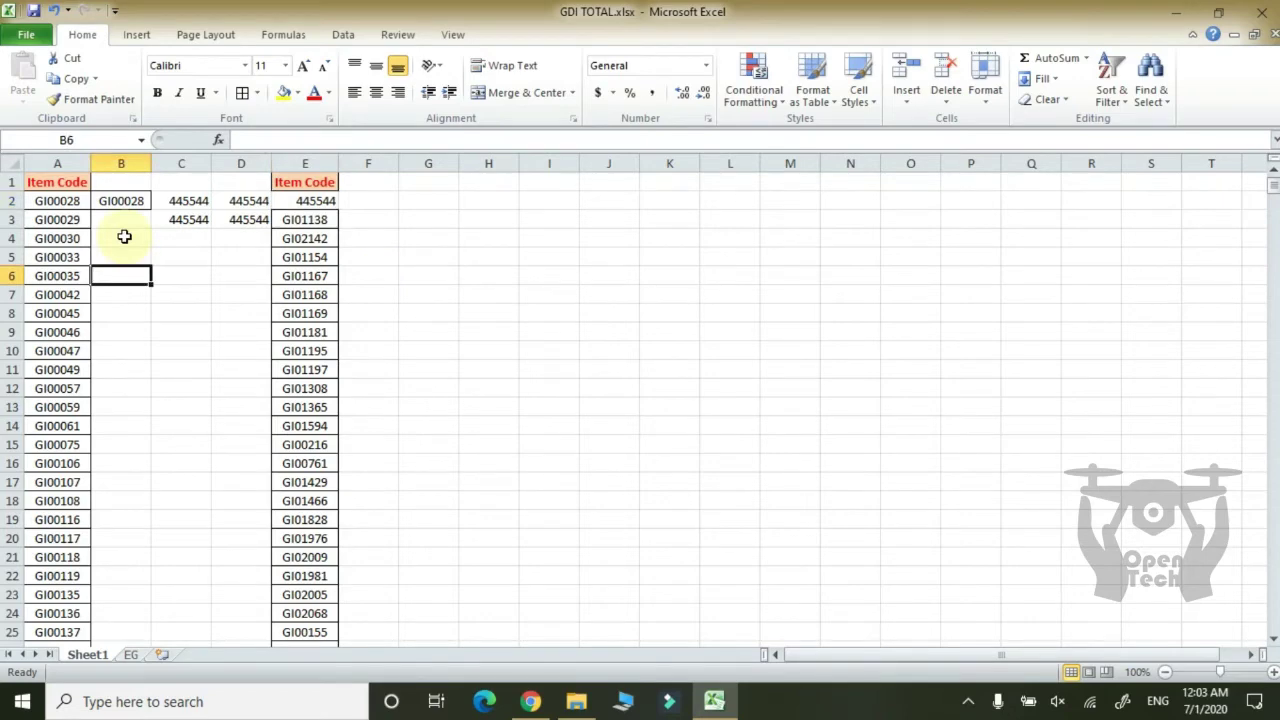
Undo all the fills and sample entries made in cells B2 through E3
key("ctrl+z")
key("ctrl+z")
key("ctrl+z")
key("ctrl+z")
key("ctrl+z")
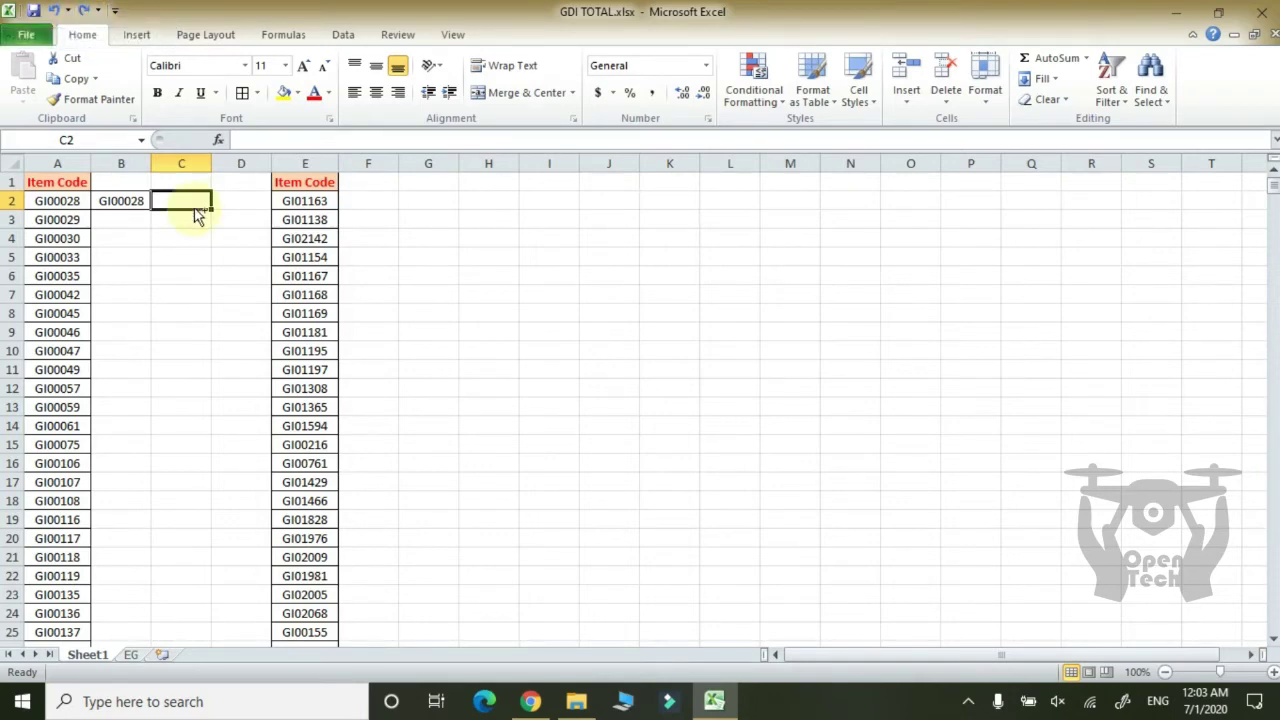
key("ctrl+z")
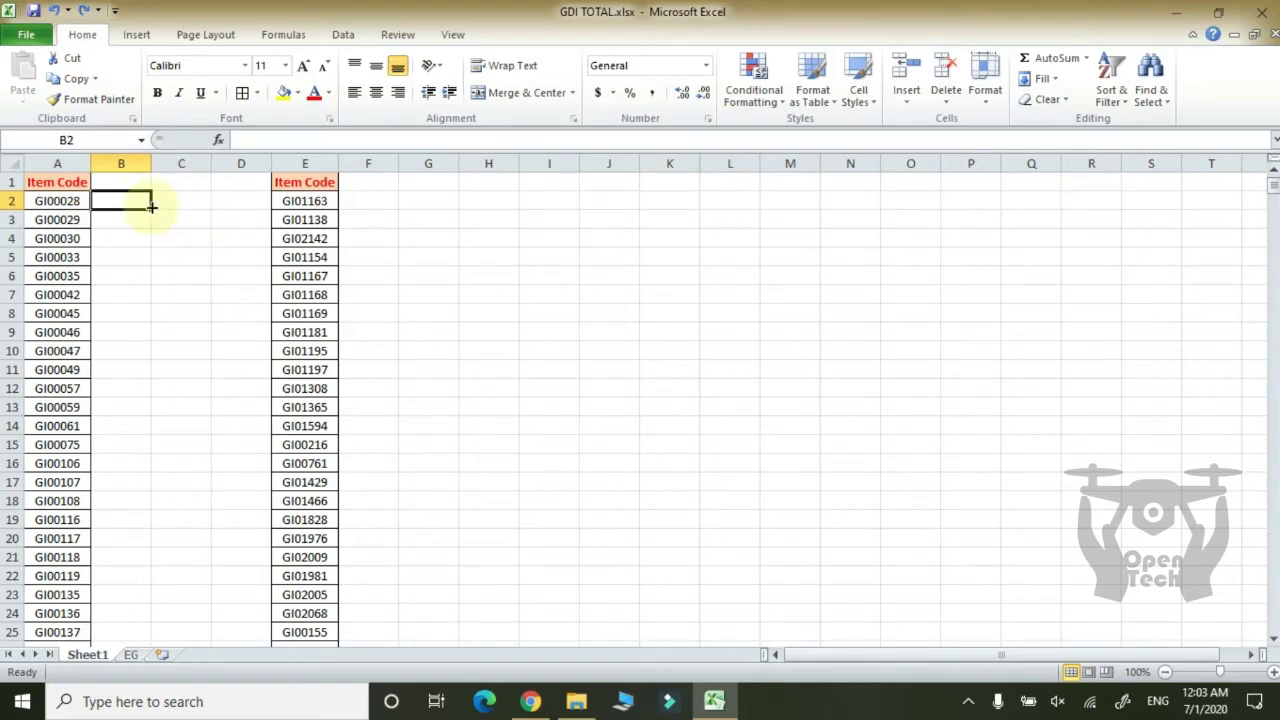
Search the sheet for 28 starting from cell A2, stepping through the matches one at a time
left_click(70, 200)
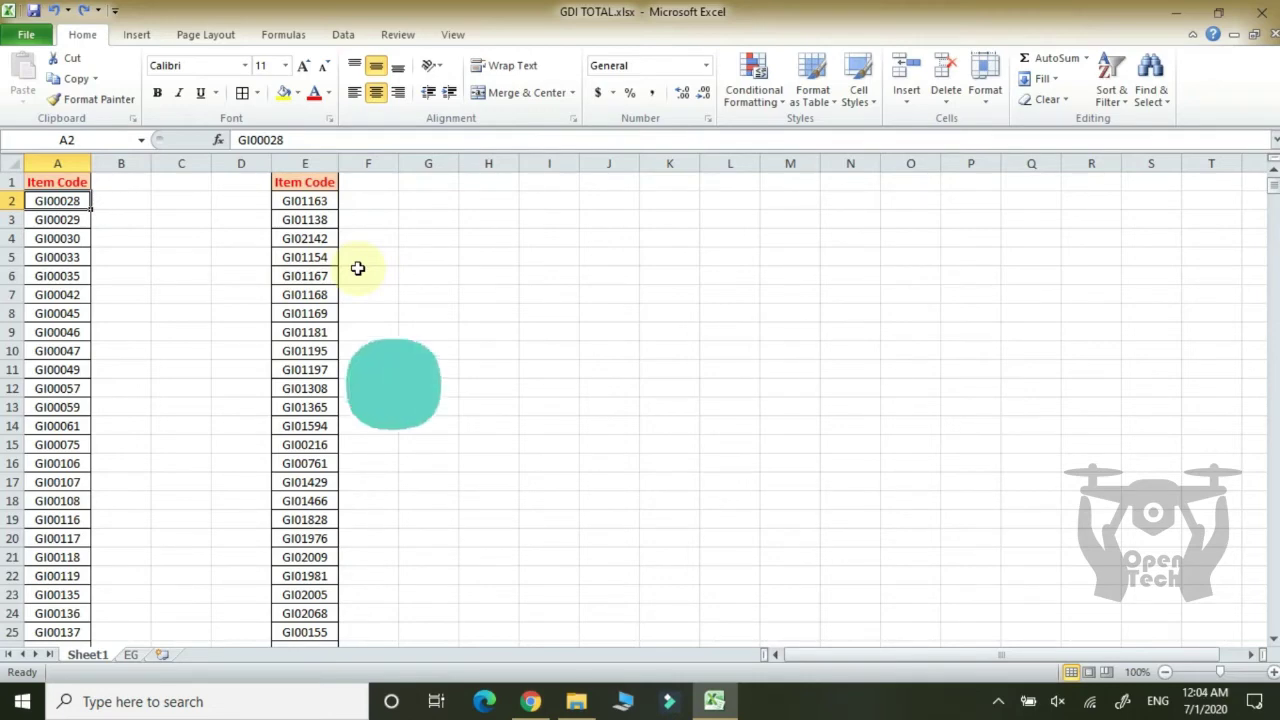
key("ctrl+f")
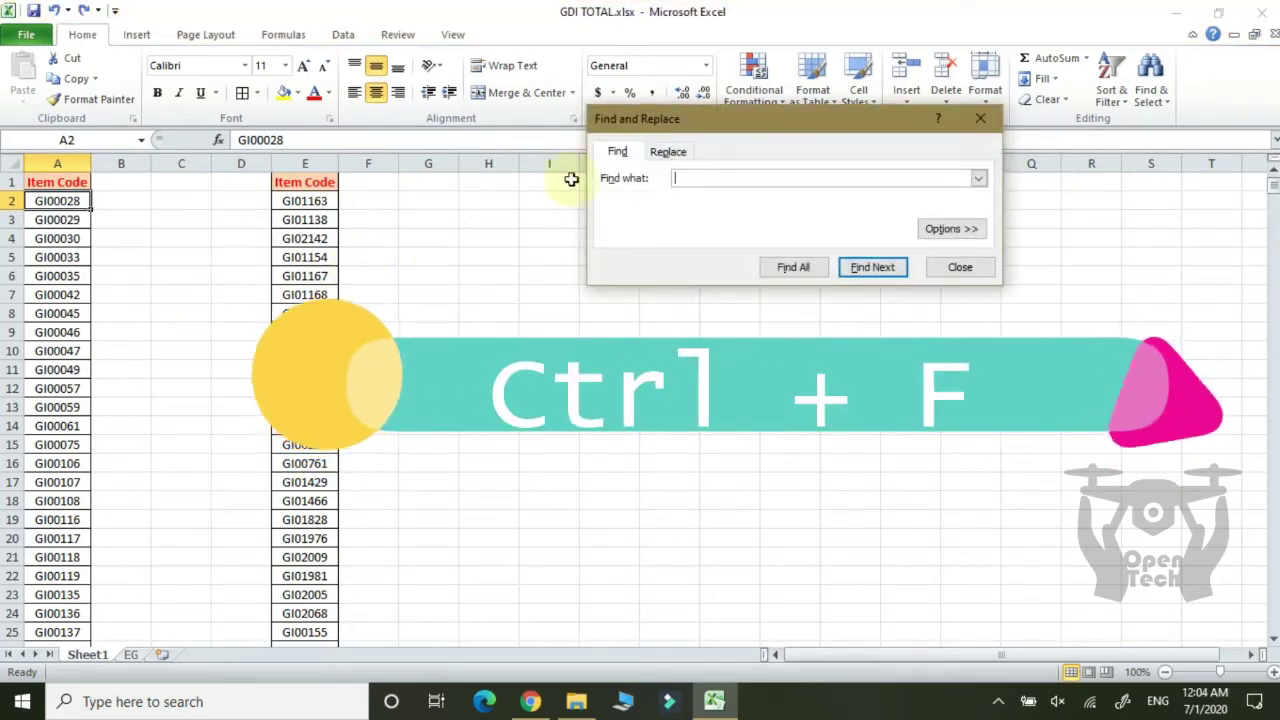
left_click_drag(713, 126, 580, 224)
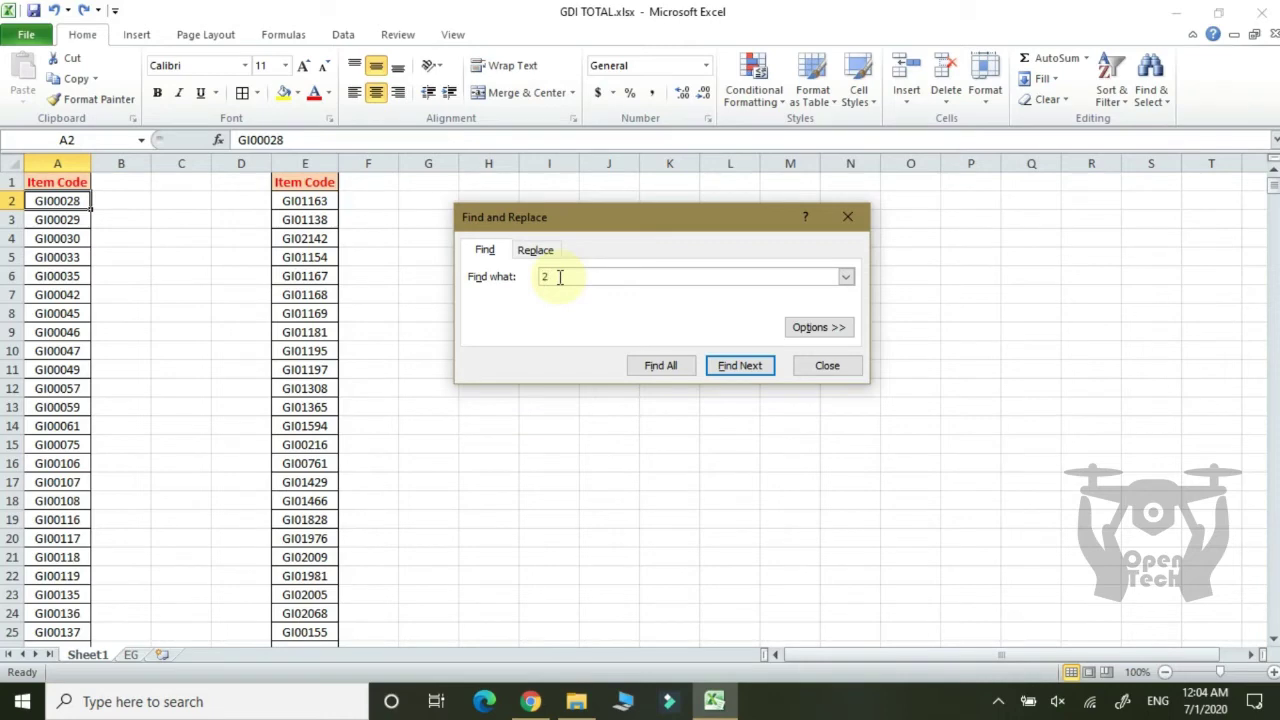
left_click(741, 367)
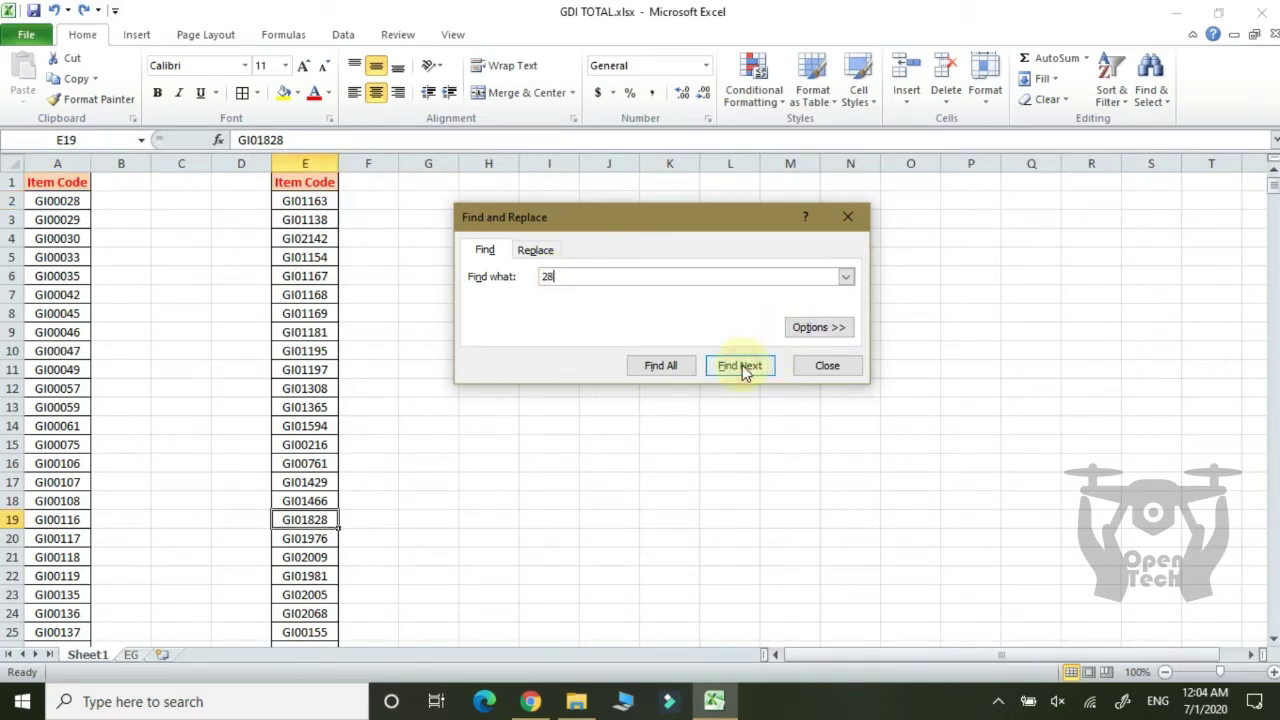
left_click(65, 198)
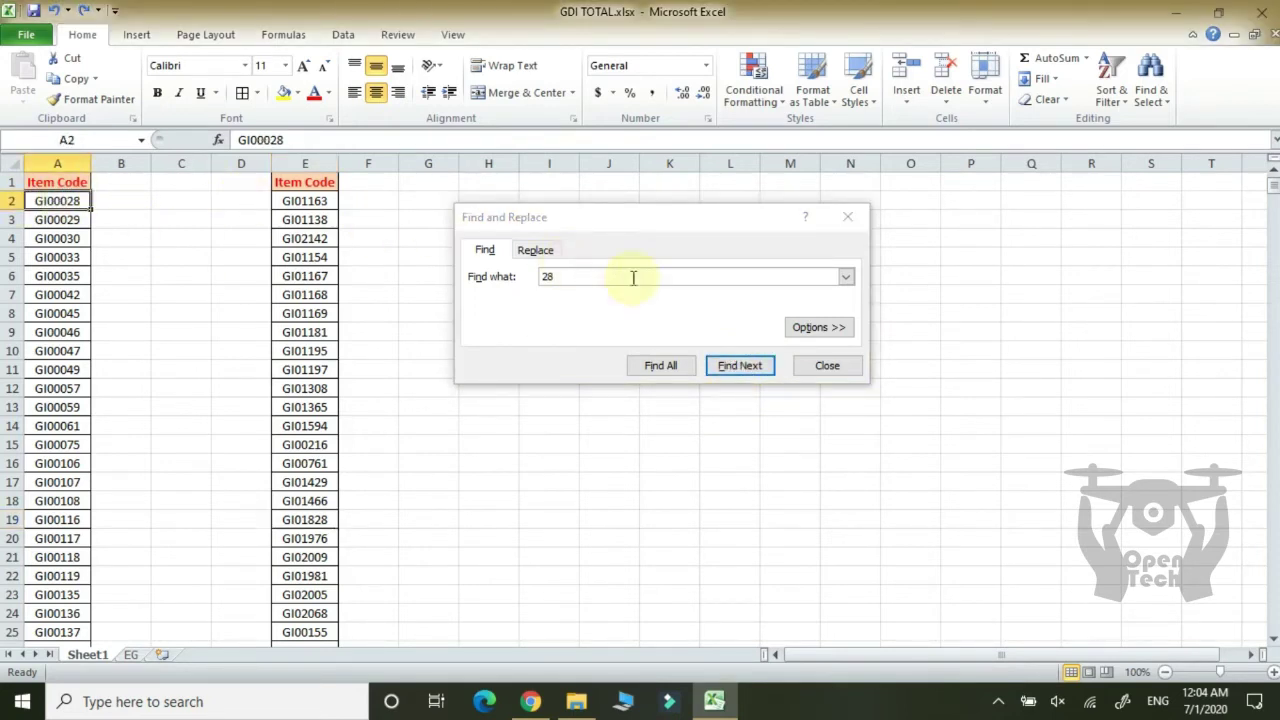
left_click(750, 367)
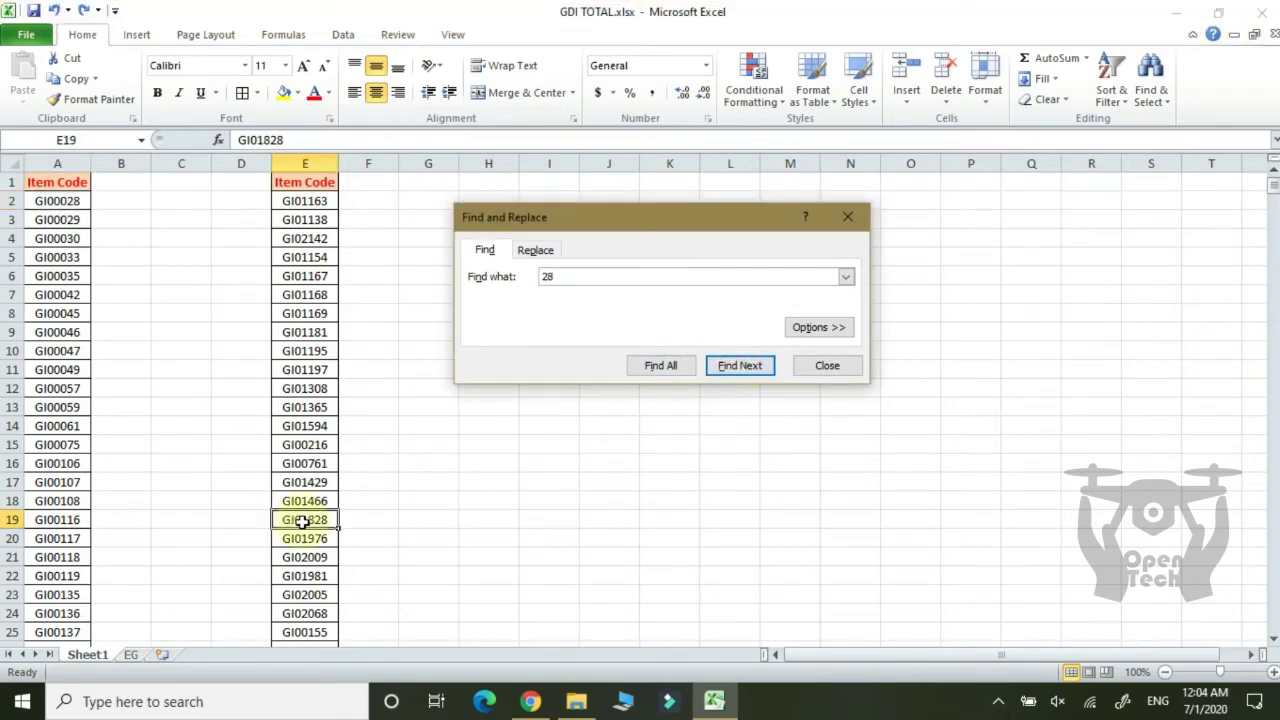
left_click(741, 364)
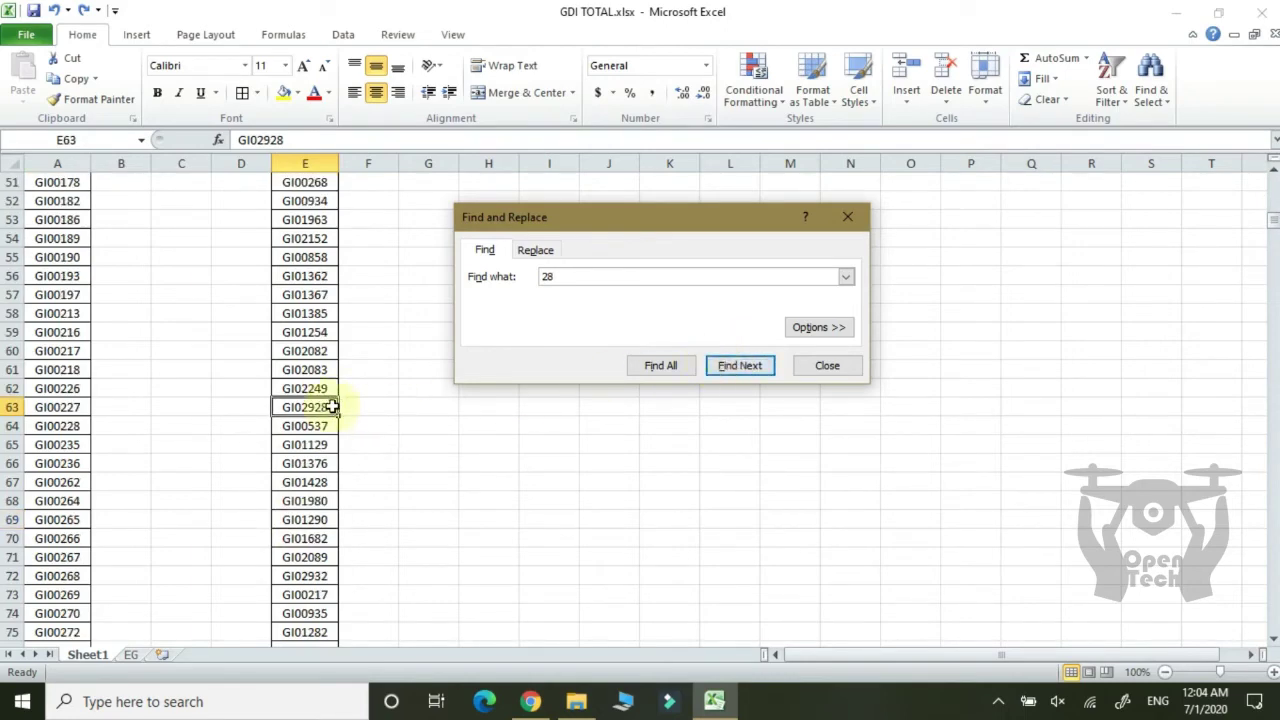
left_click(750, 367)
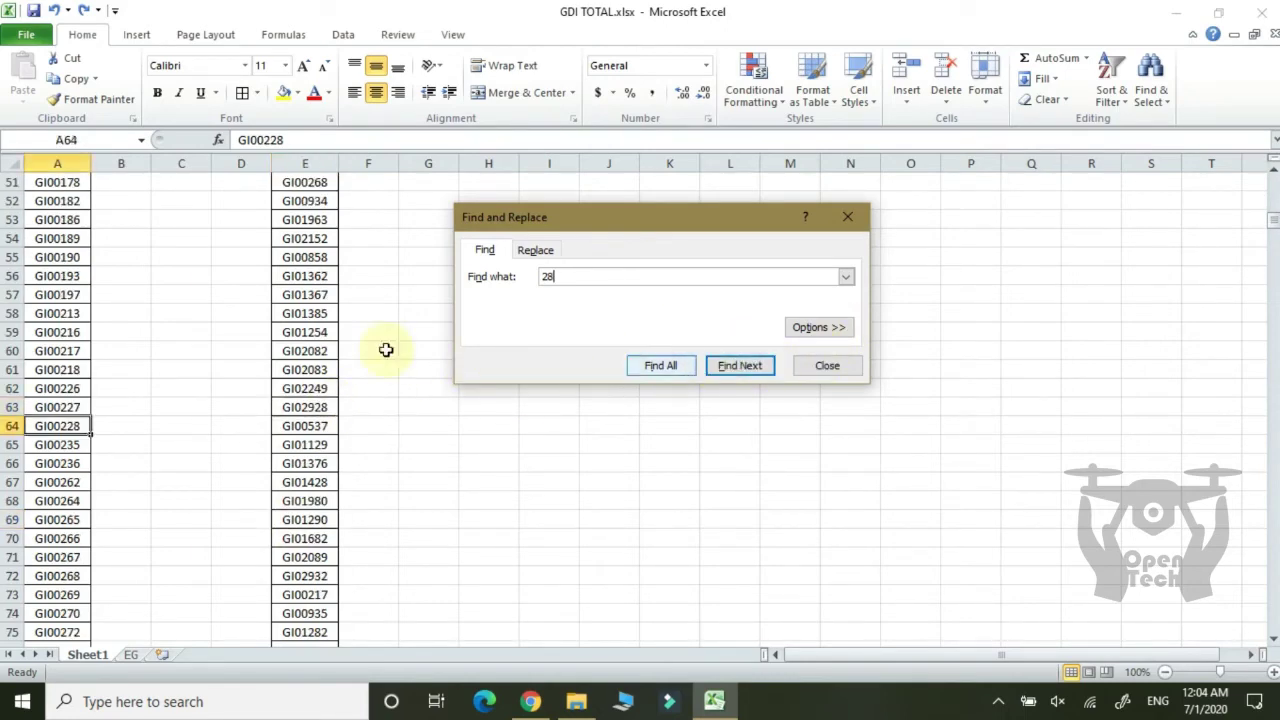
List all cells containing 28 with cell C1 selected, and enlarge the Find and Replace window to show more results
left_click(101, 370)
scroll(101, 378, "up", 17)
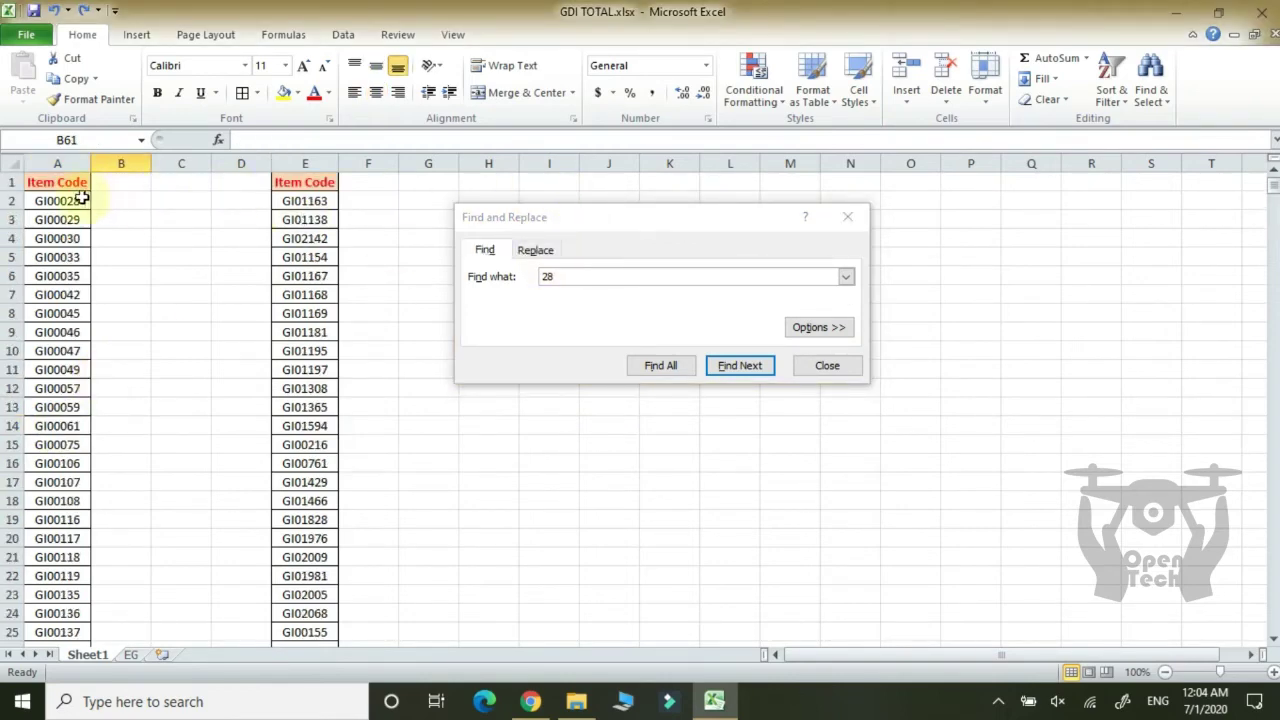
left_click(181, 182)
left_click(660, 366)
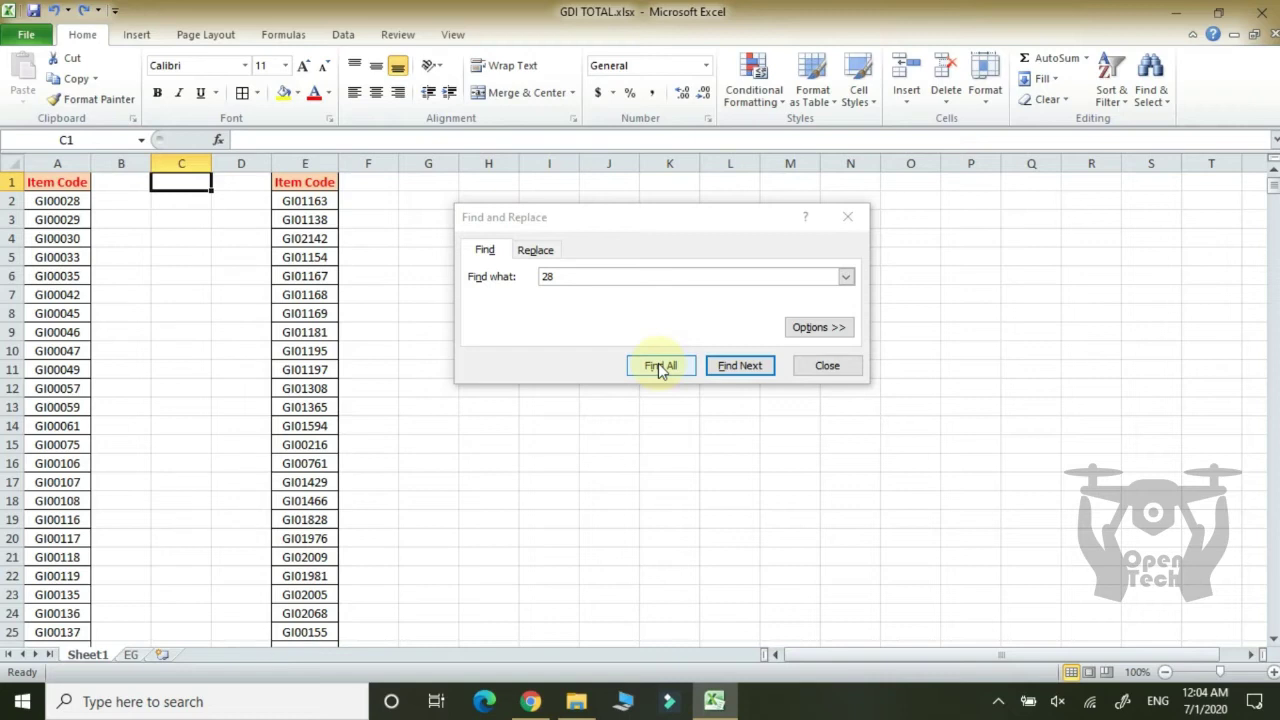
left_click(660, 366)
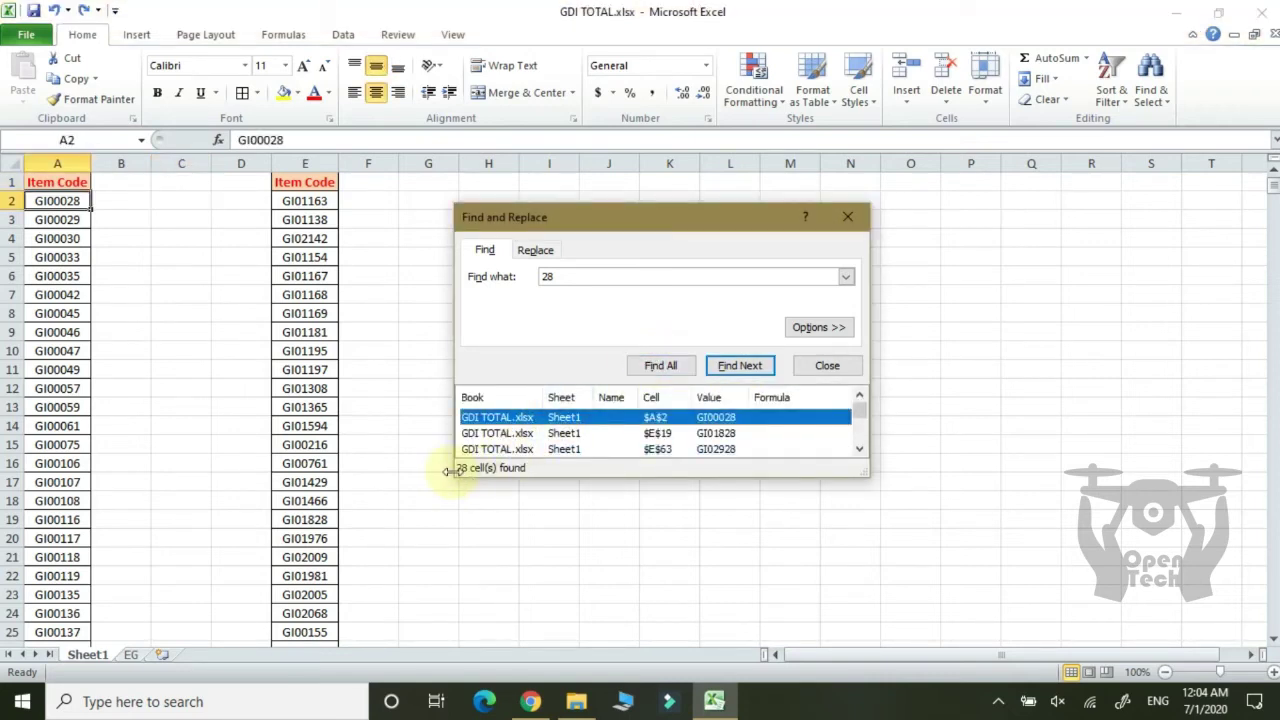
left_click_drag(861, 472, 933, 680)
left_click_drag(745, 217, 801, 124)
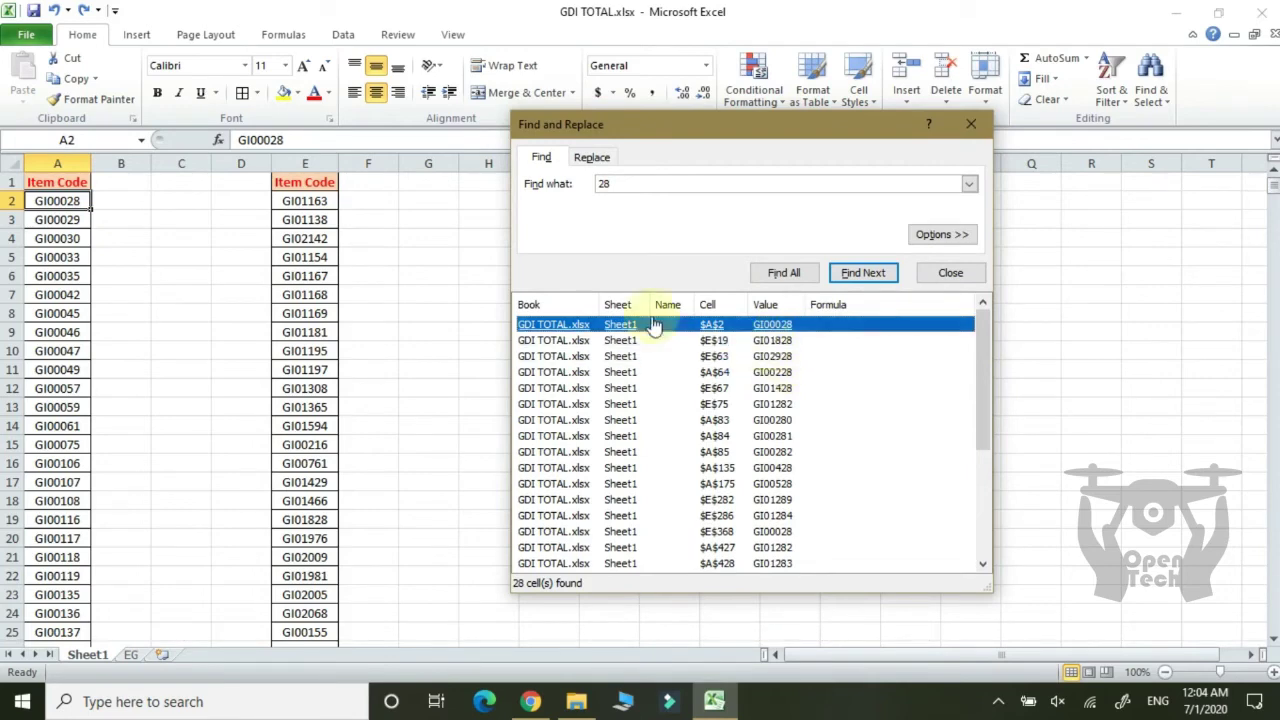
Go to the matches in E19, E63 and A175 from the results list, close the search and return to cell B2
left_click(765, 346)
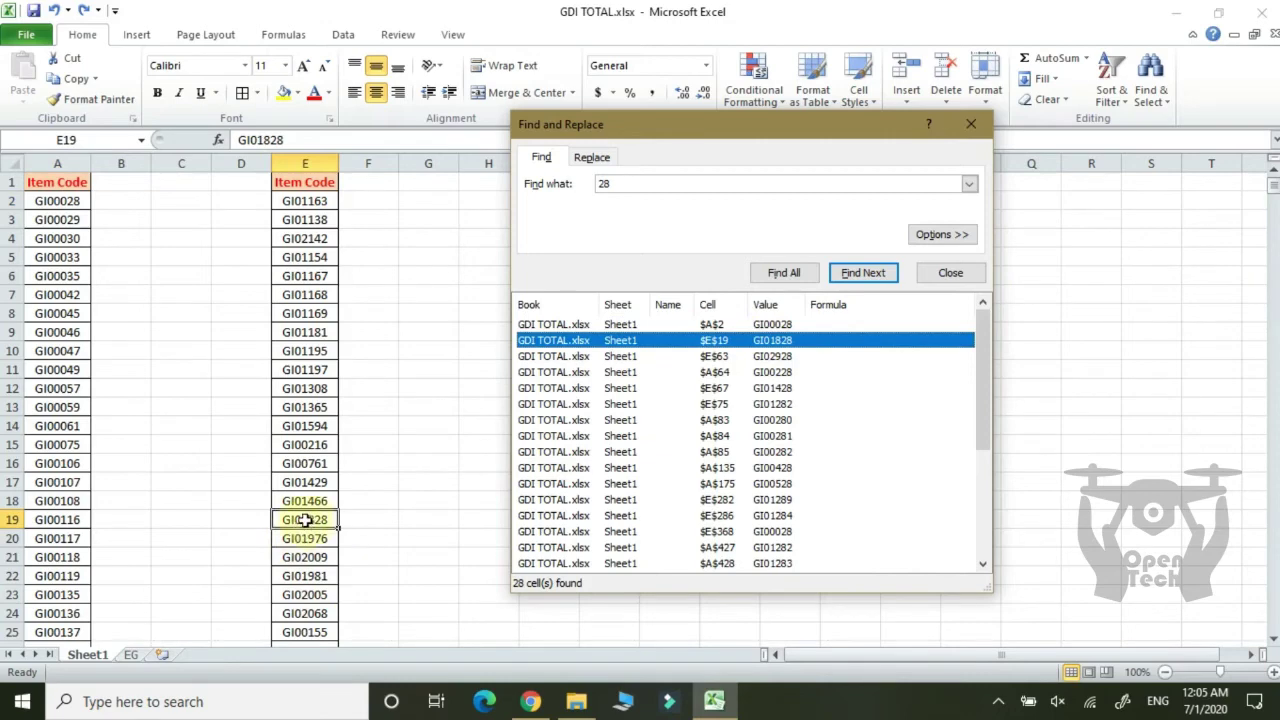
left_click(766, 356)
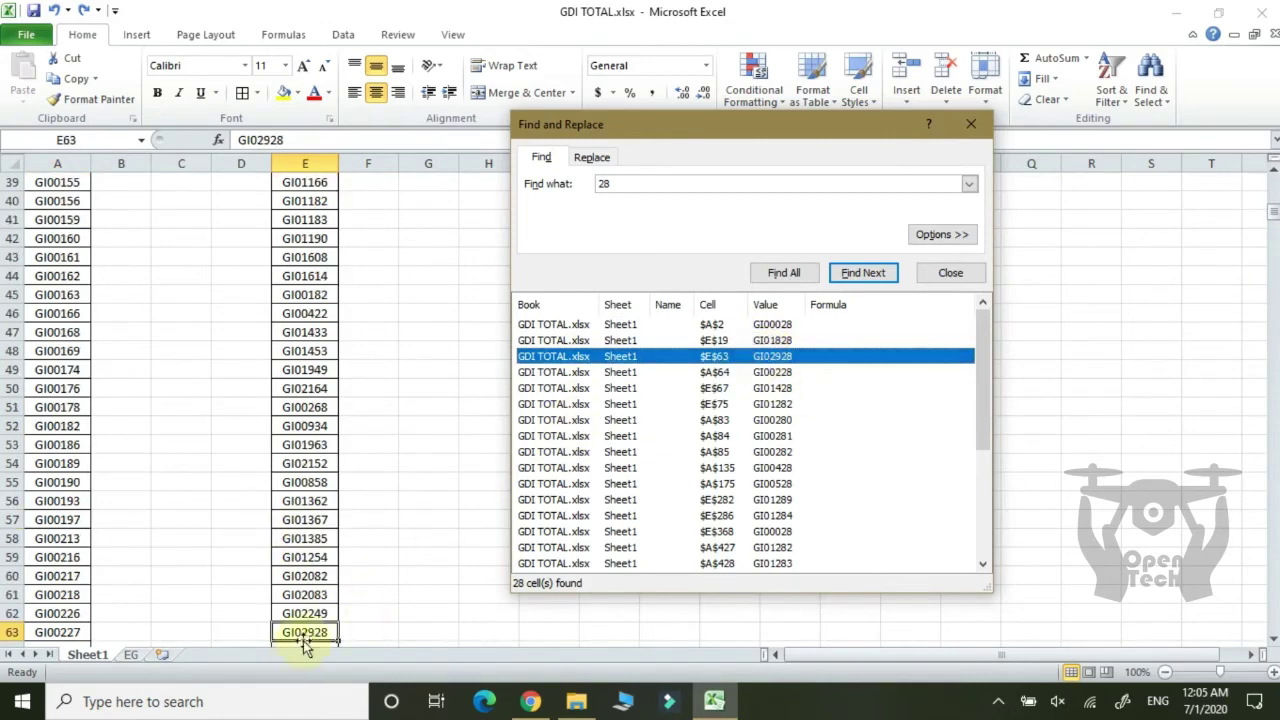
left_click_drag(987, 386, 977, 470)
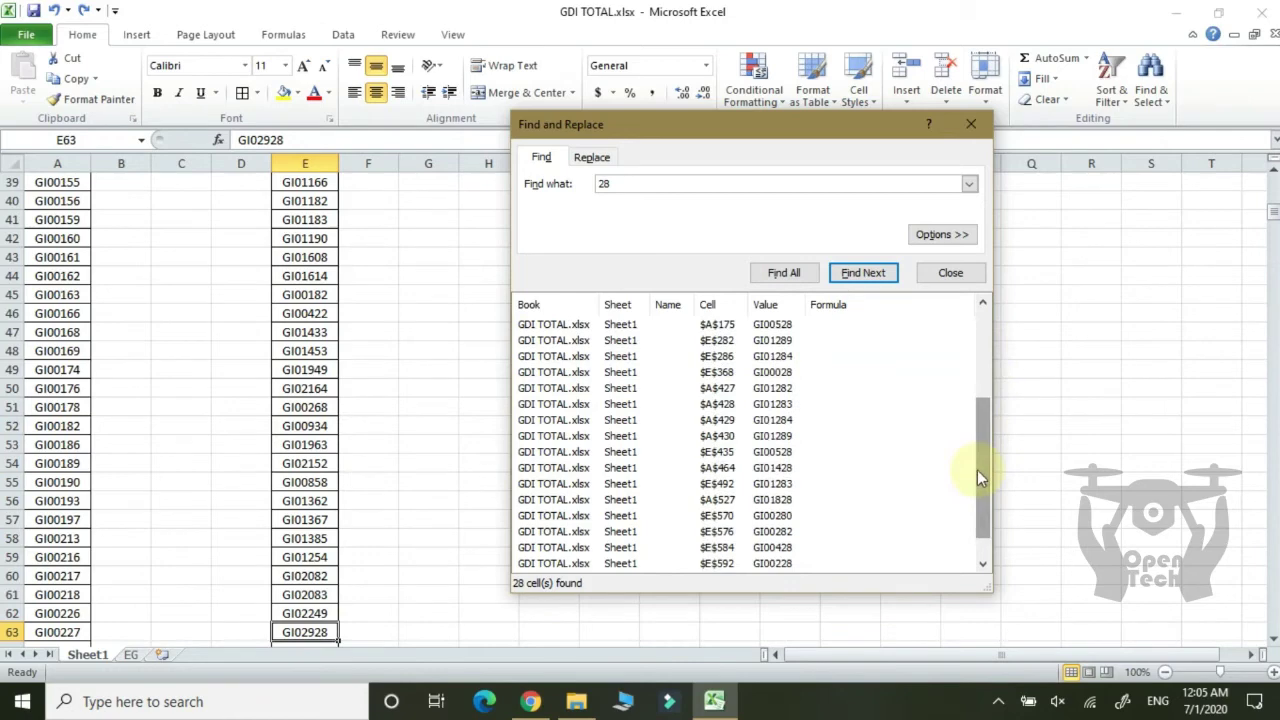
left_click(777, 330)
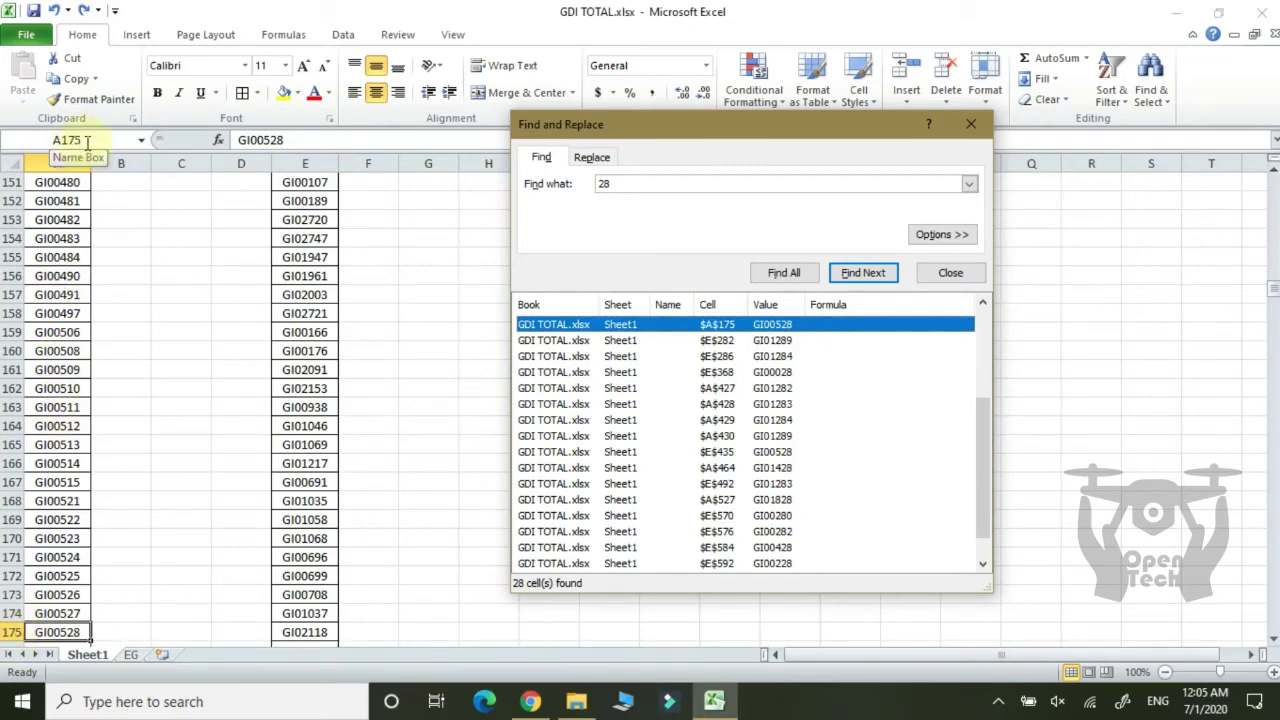
scroll(780, 480, "up", 4)
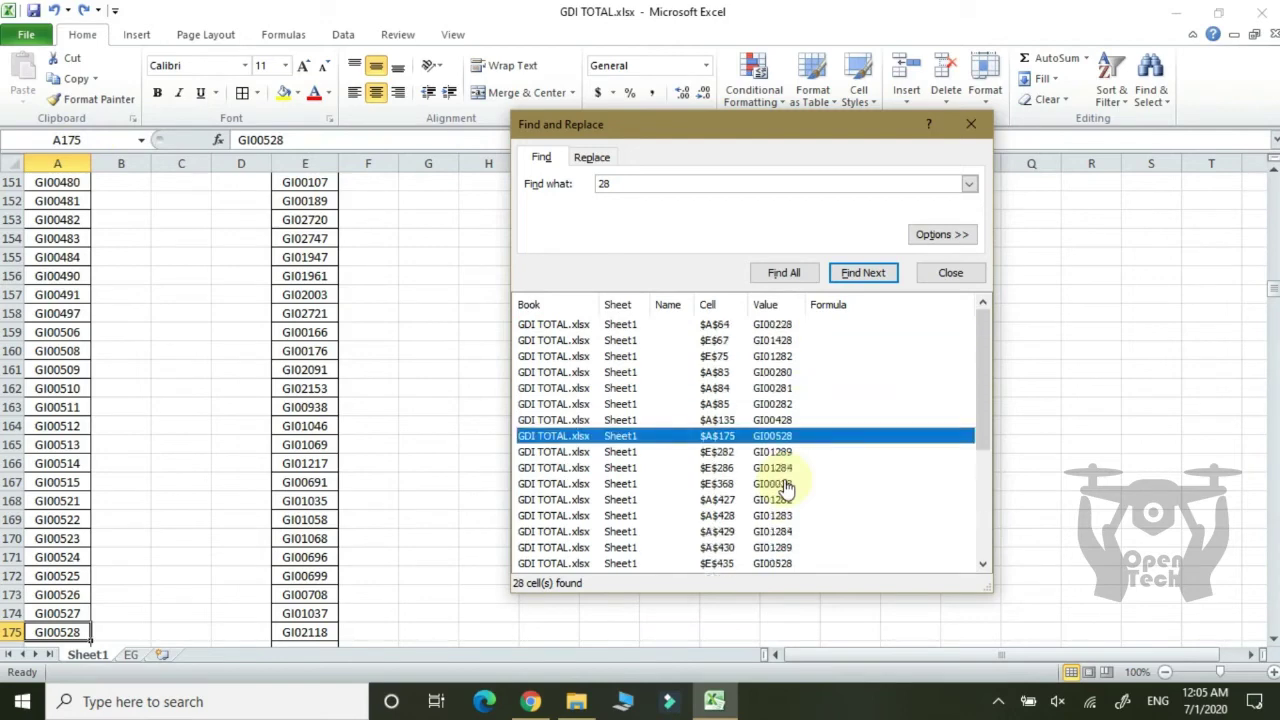
left_click(951, 273)
scroll(120, 280, "up", 20)
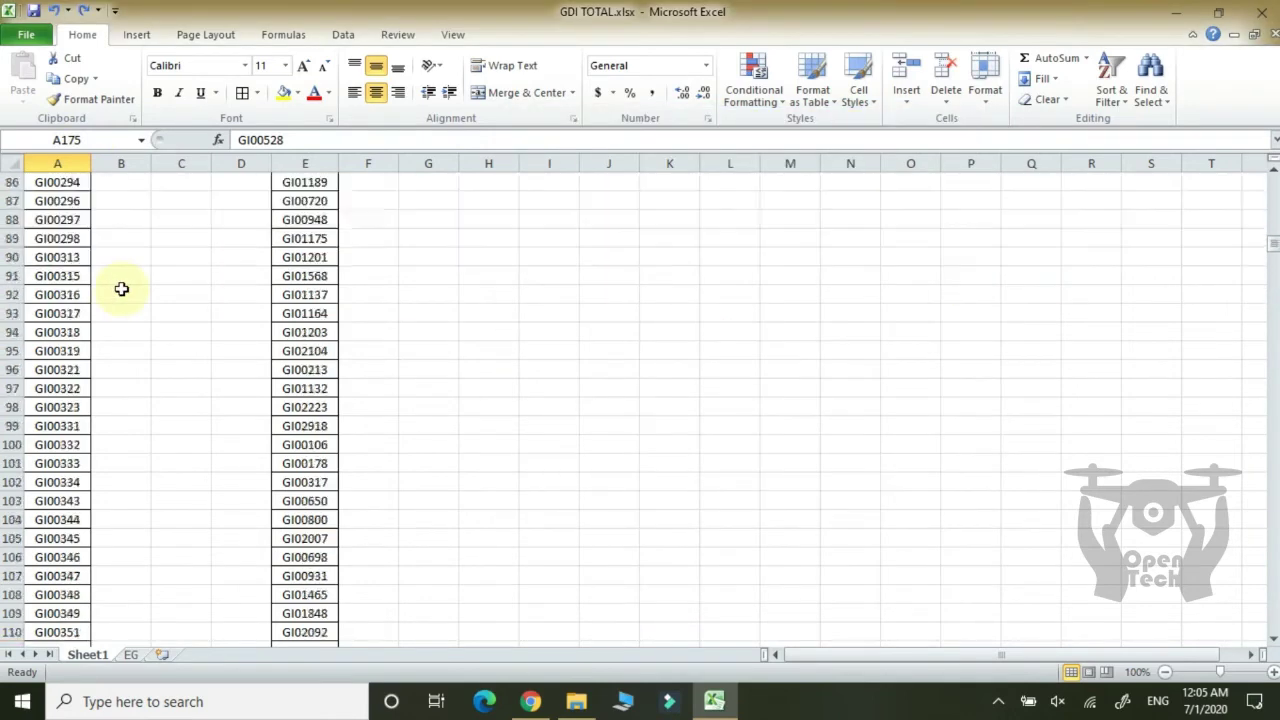
left_click(118, 200)
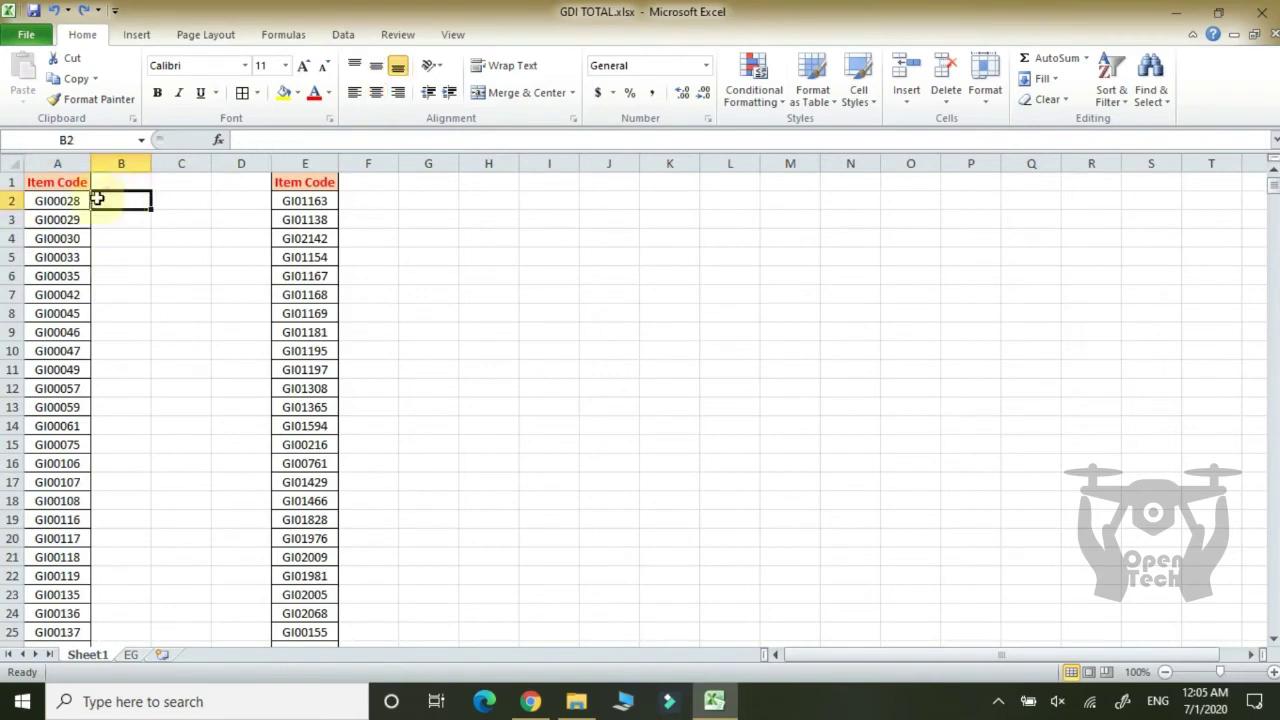
Set up a find-and-replace from cell A2 with gi as the search text and vi as the replacement
left_click(71, 200)
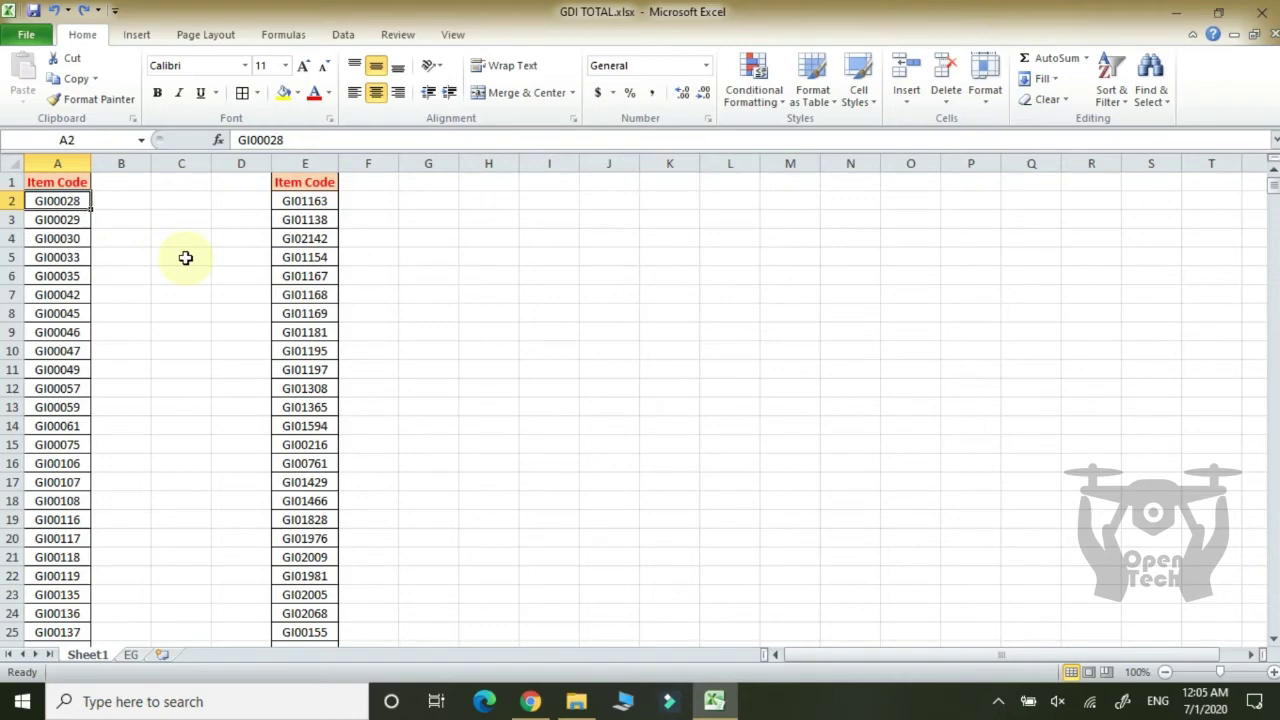
key("ctrl+f")
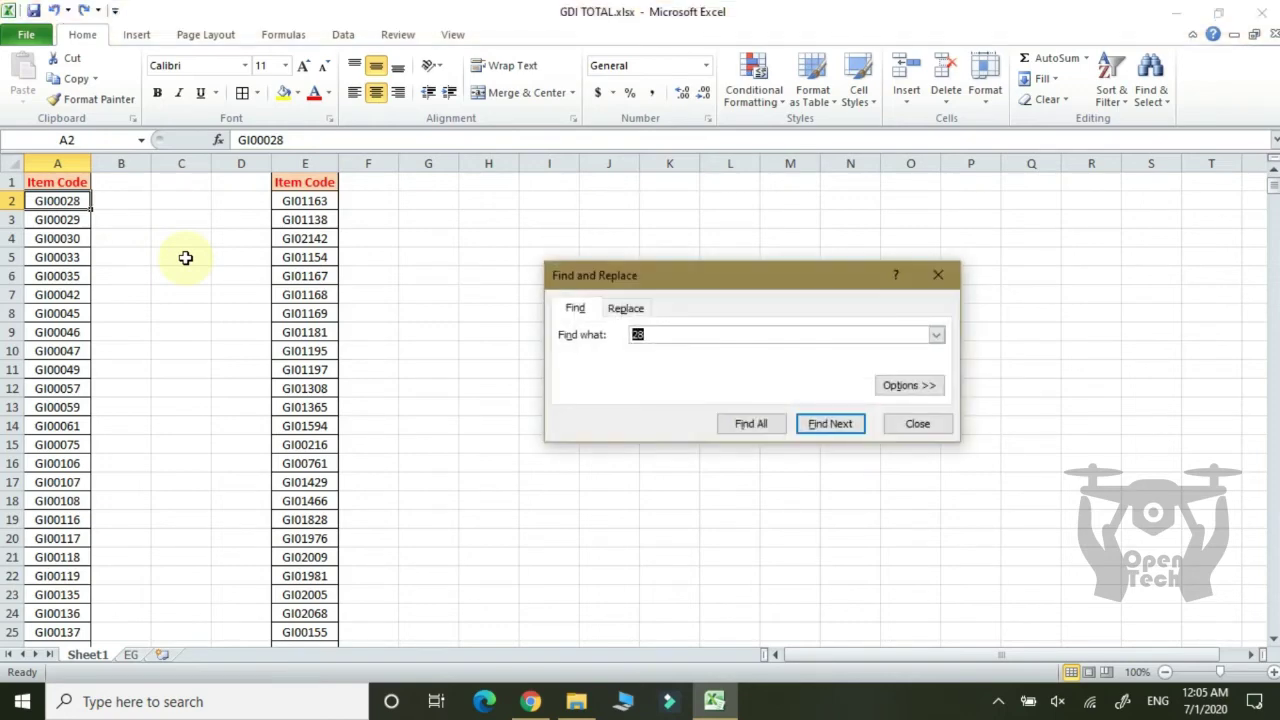
left_click(630, 307)
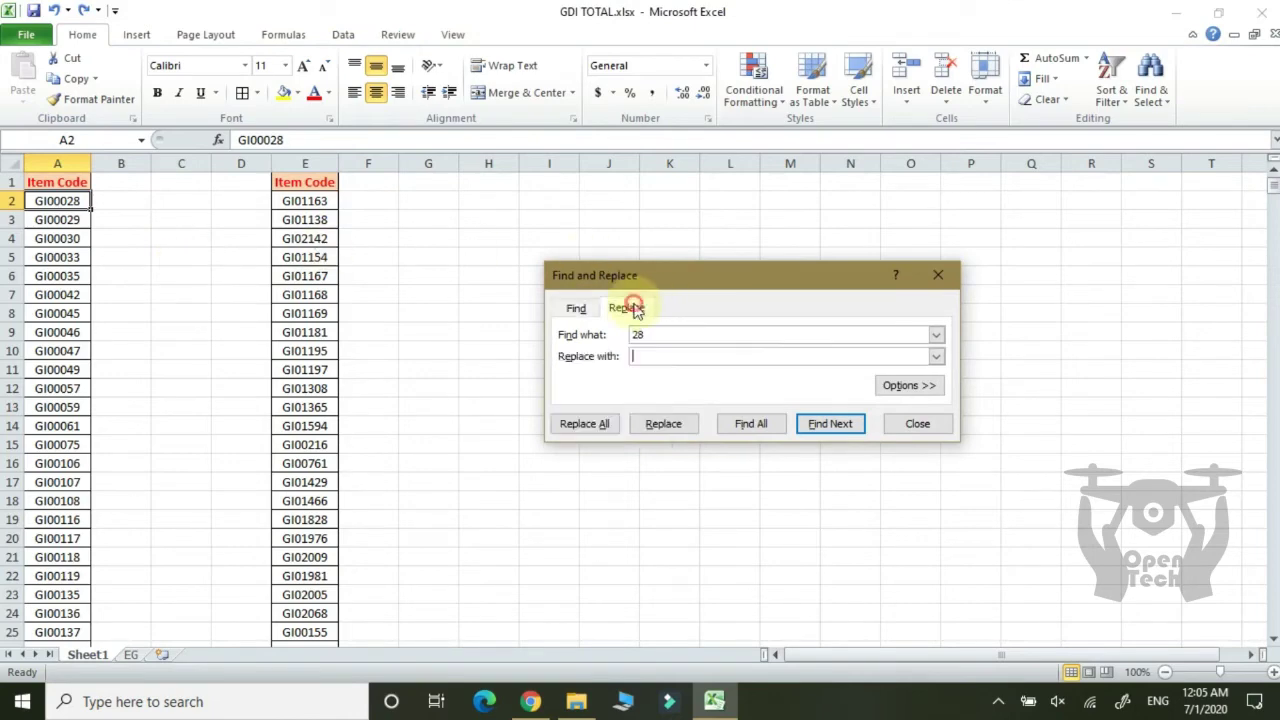
left_click_drag(714, 288, 632, 222)
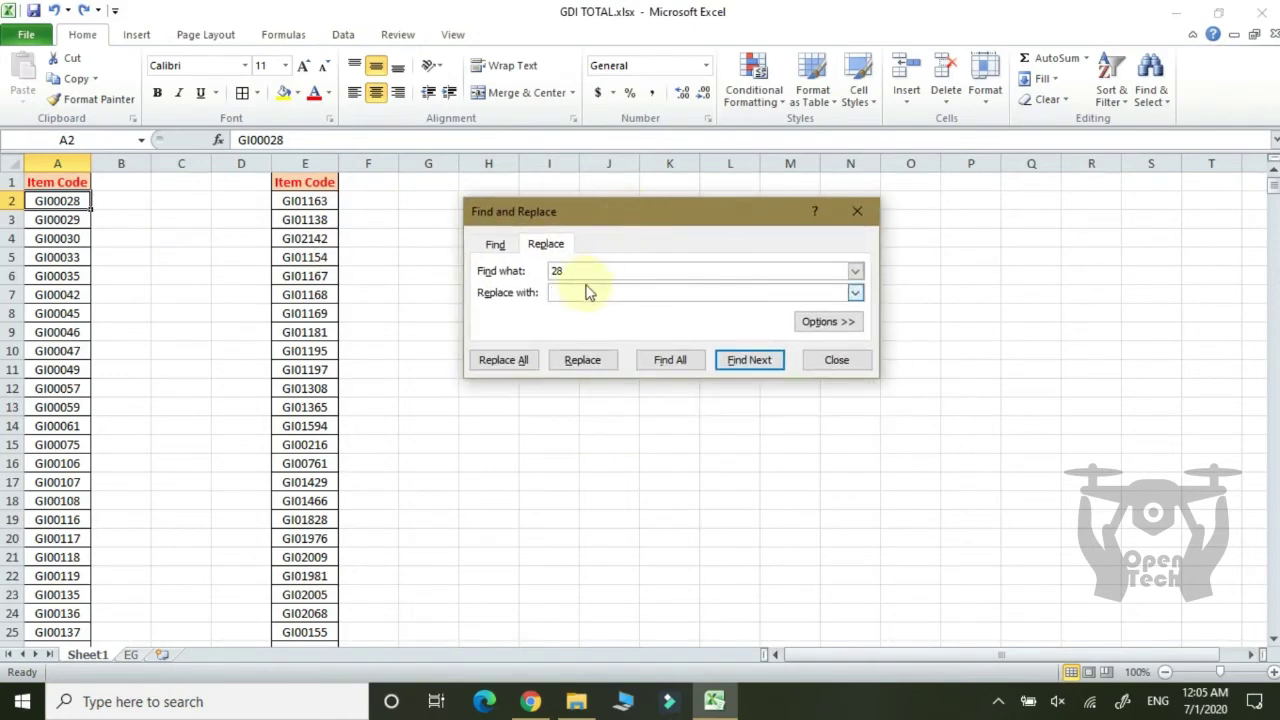
left_click_drag(586, 270, 497, 268)
type("gi")
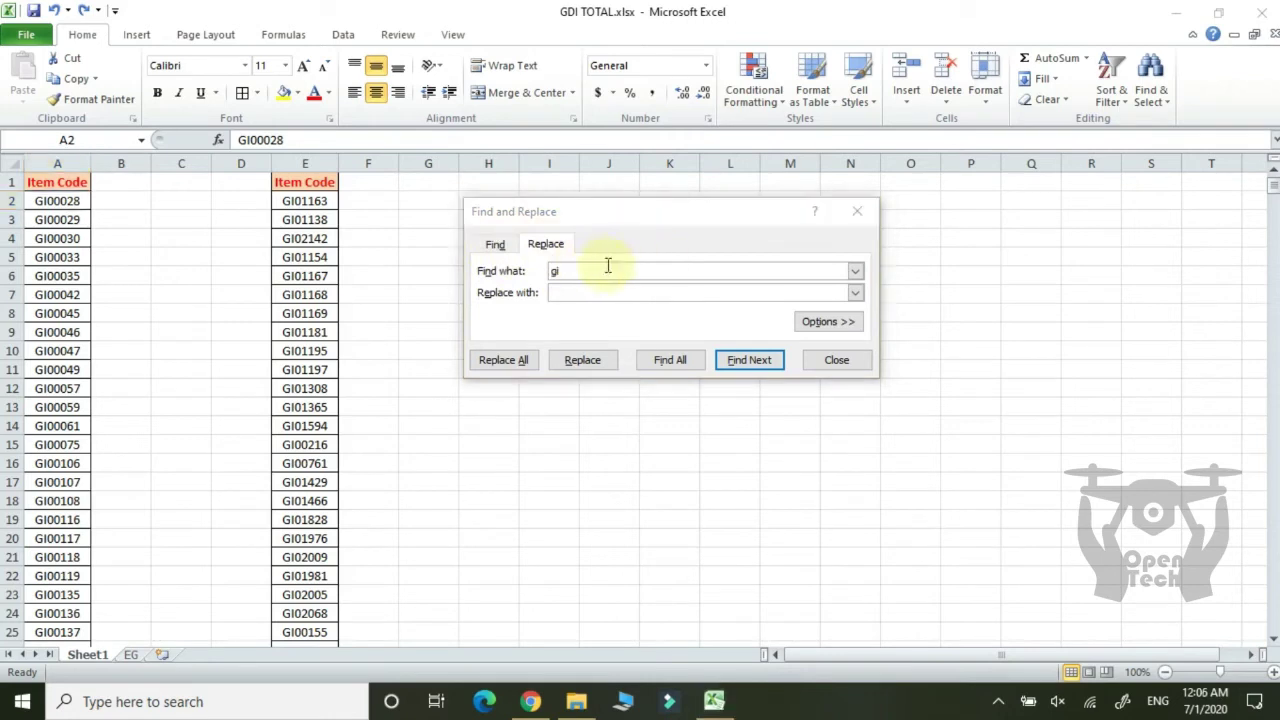
left_click(577, 294)
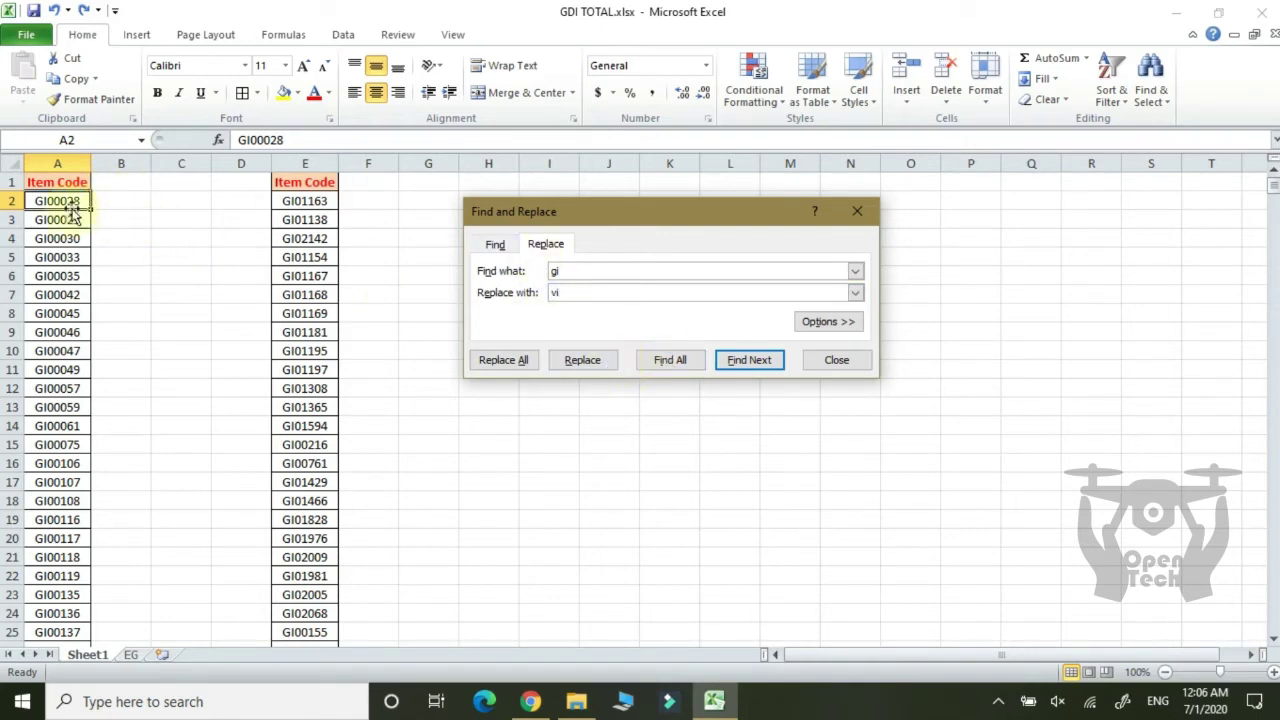
Replace gi with vi individually in cells A2 and E2, and in all remaining cells of the sheet at once
left_click(606, 362)
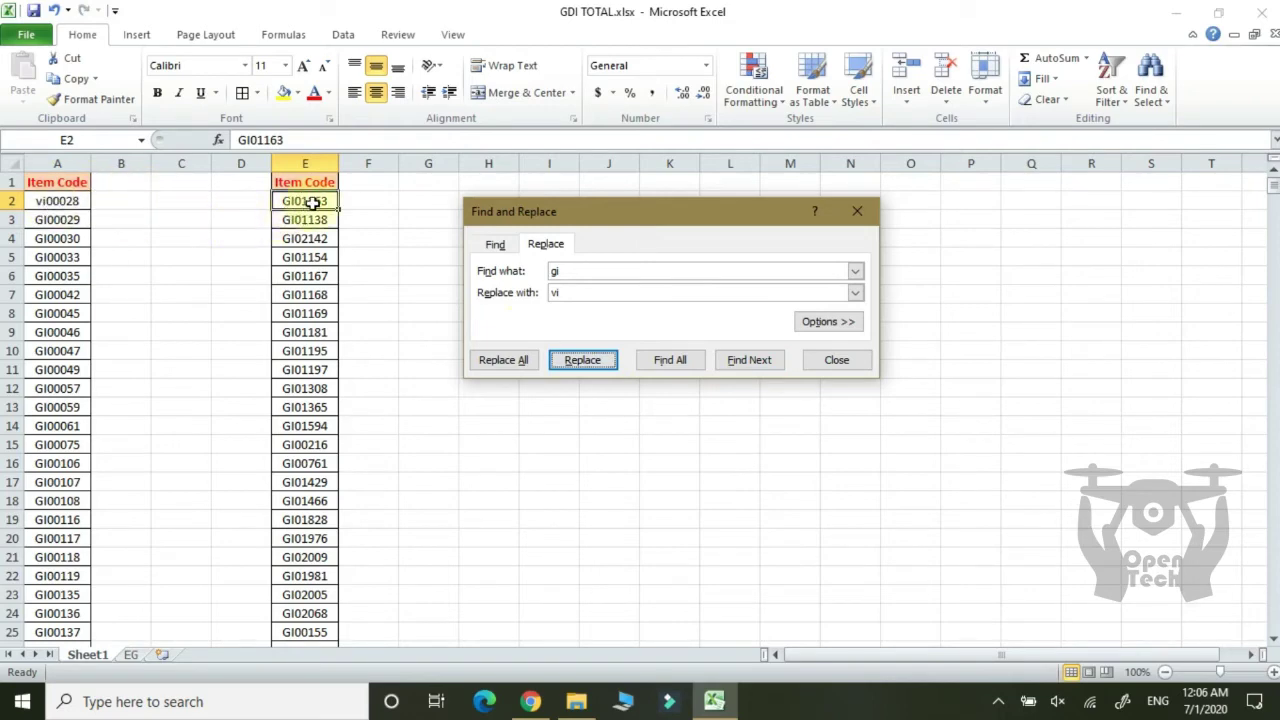
left_click(583, 362)
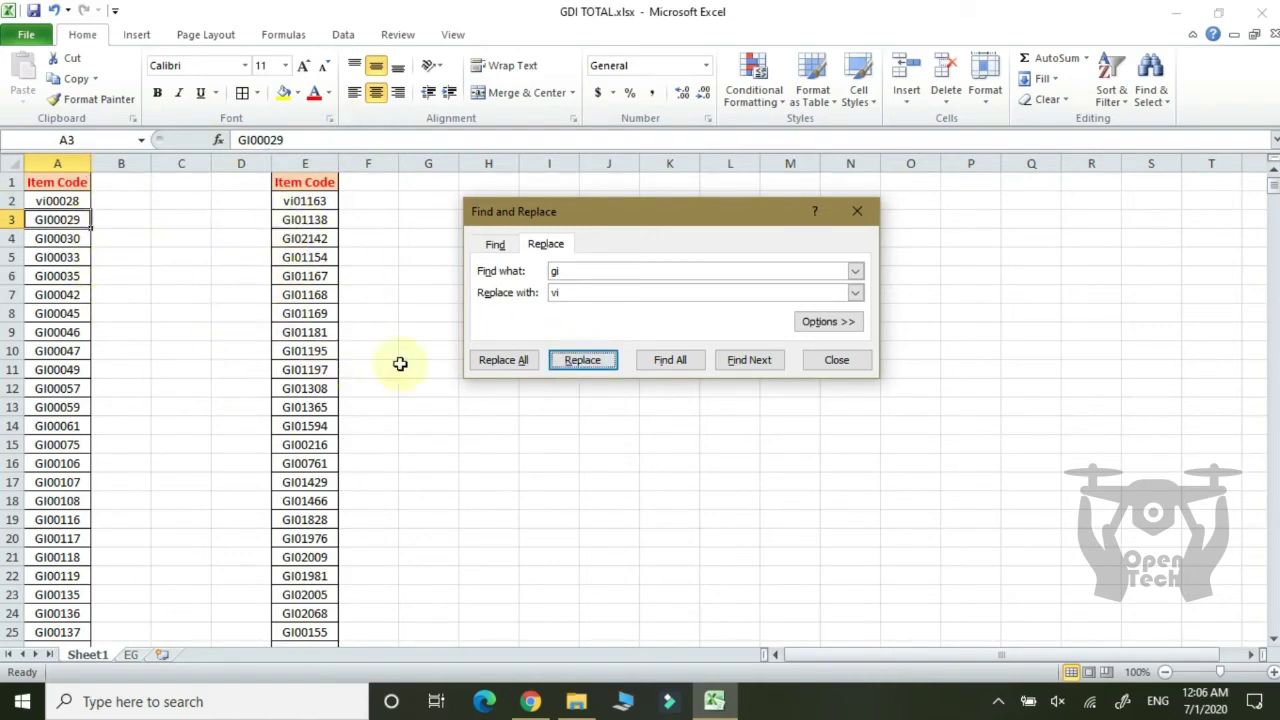
left_click(498, 362)
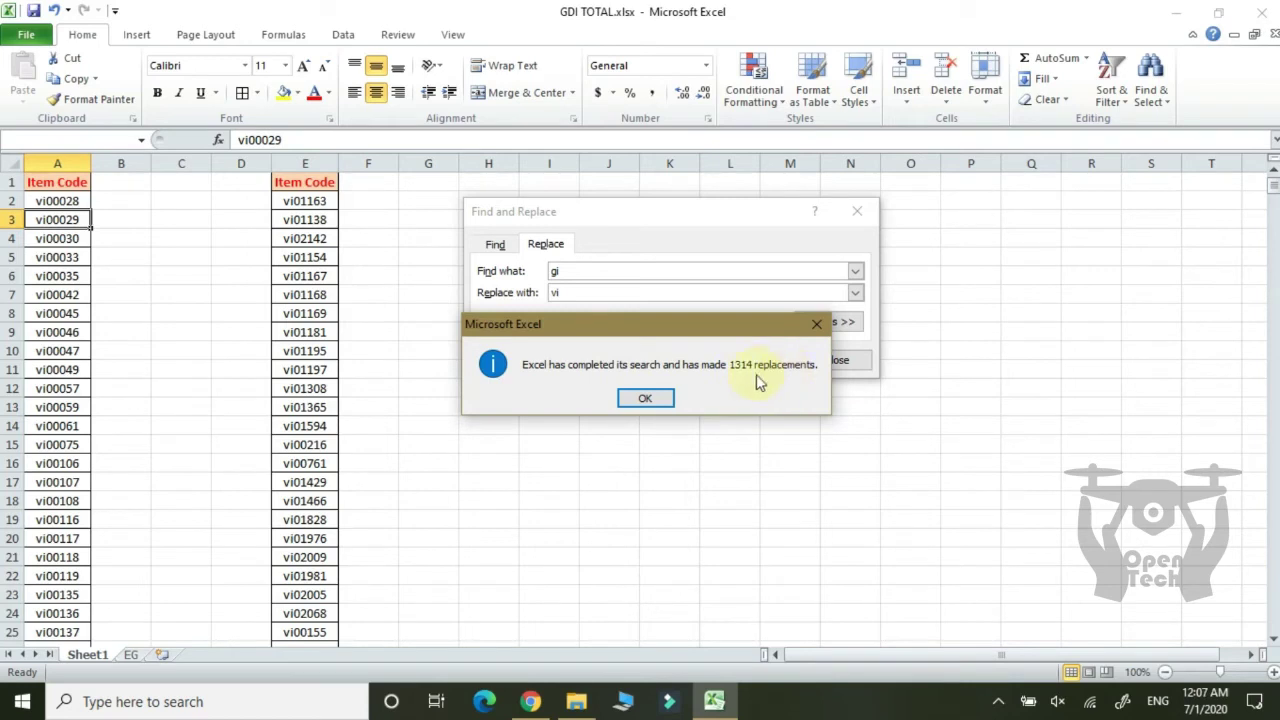
left_click(645, 400)
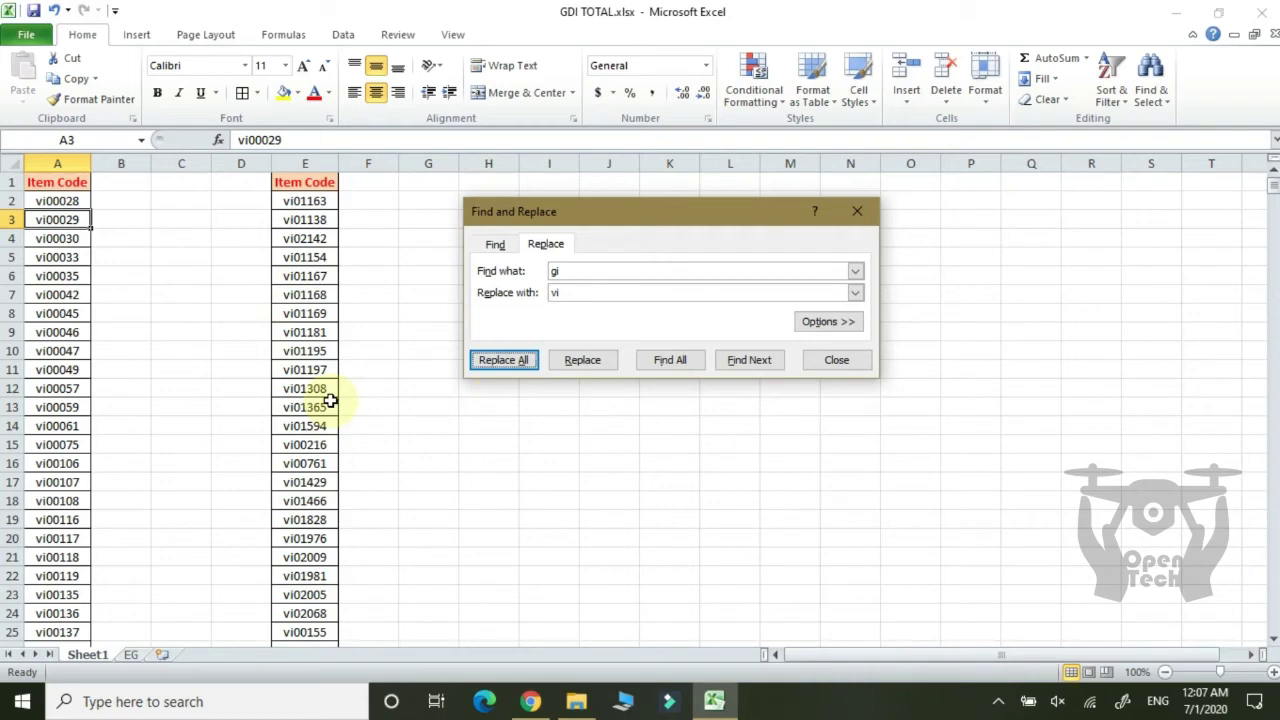
Undo the sheet-wide replacement and the individual replacements in A2 and E2
left_click(287, 368)
key("ctrl+z")
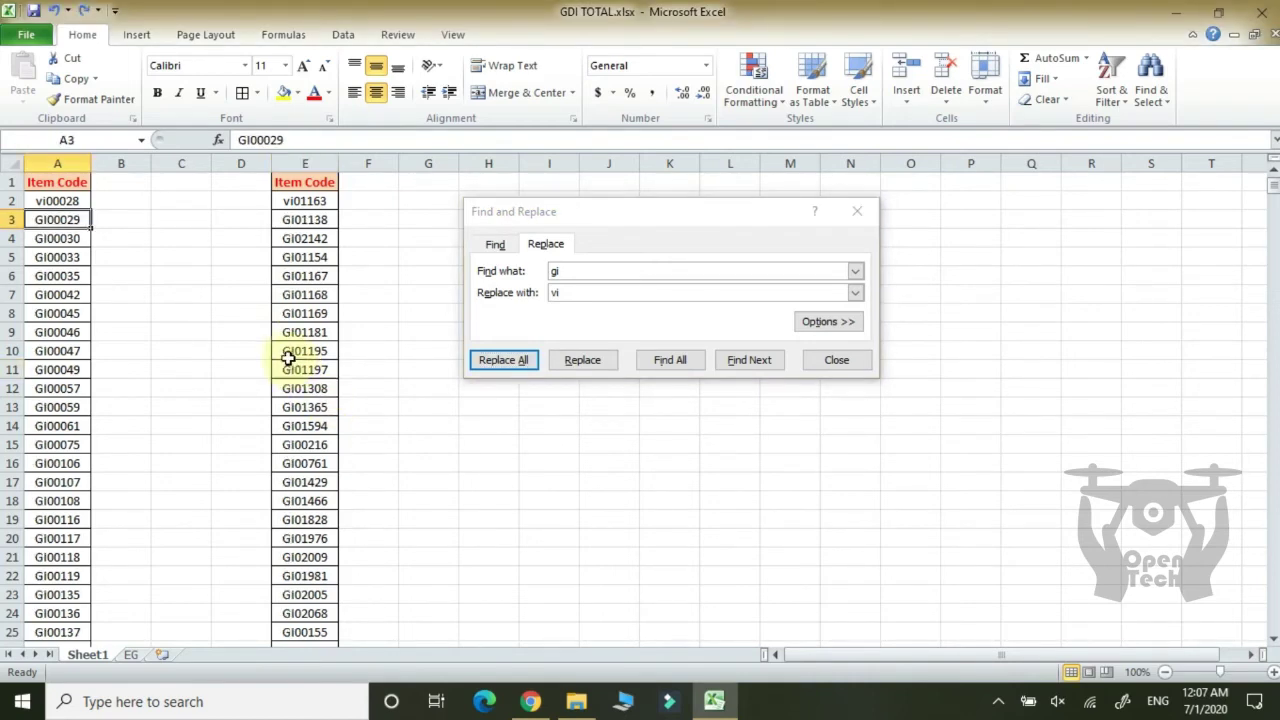
key("ctrl+z")
key("ctrl+z")
Replace every gi with vi in column A only, and deselect the column by selecting cell E8
left_click(57, 160)
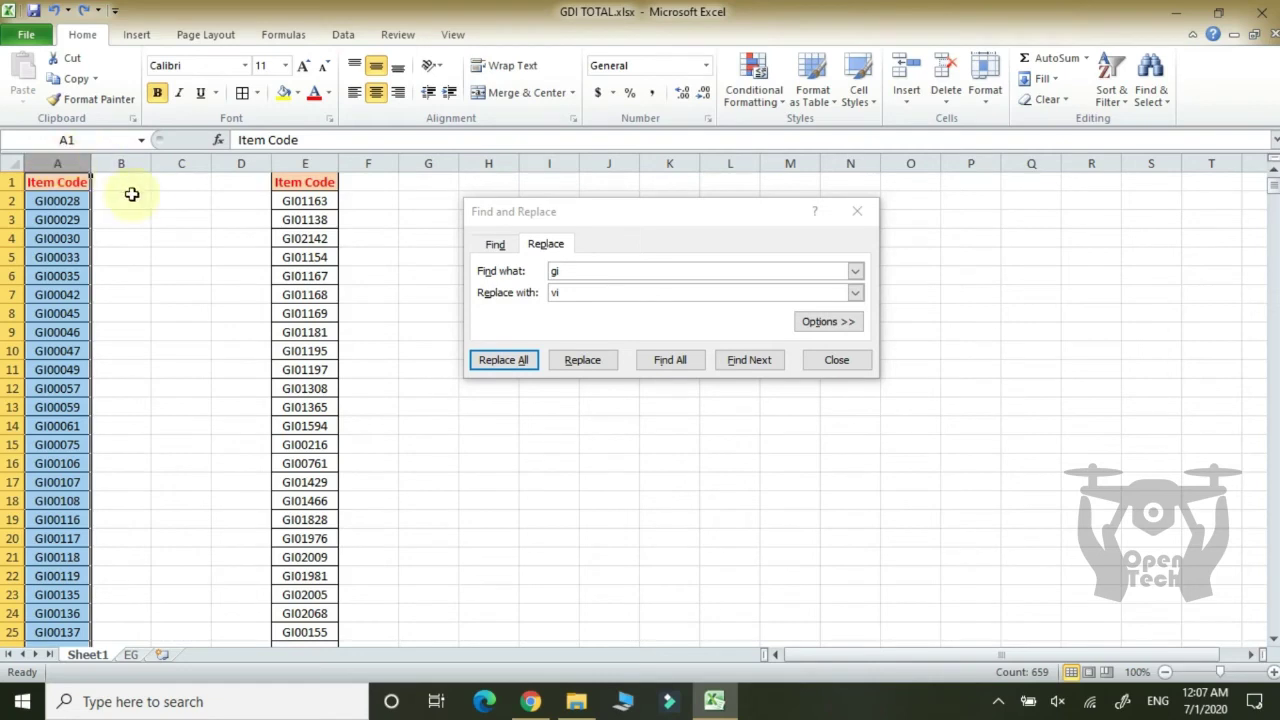
key("Return")
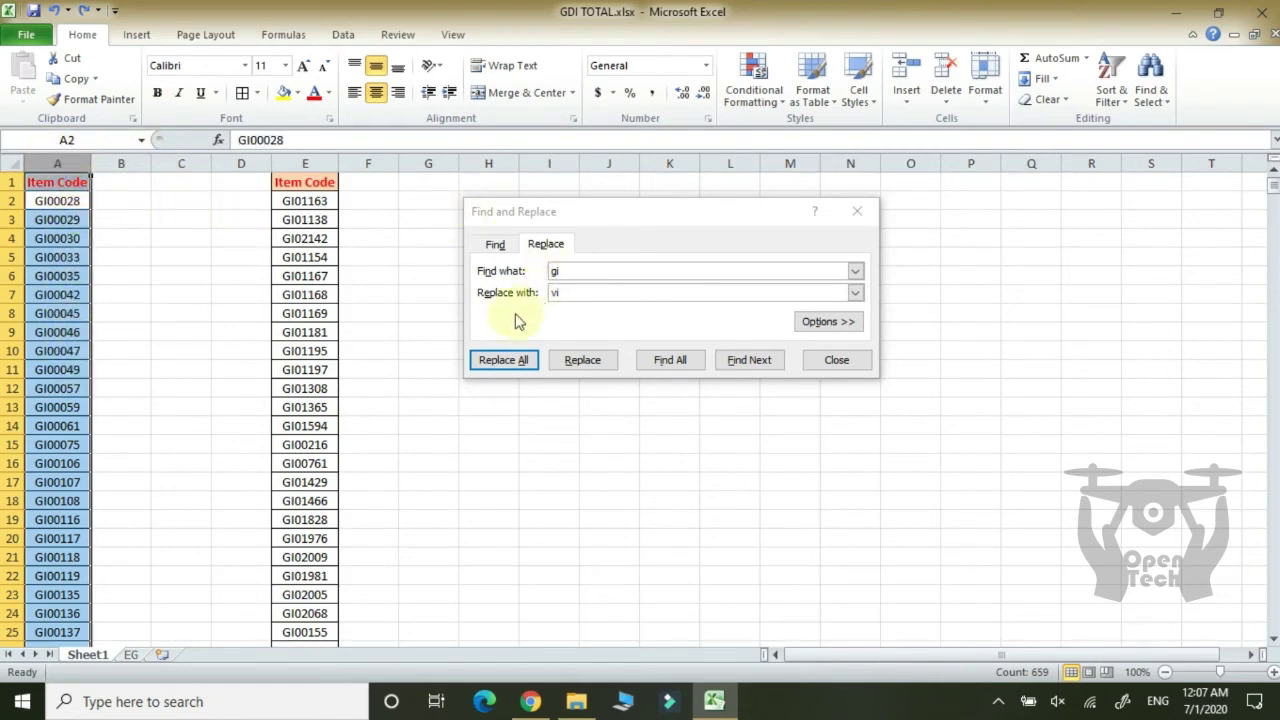
left_click(503, 360)
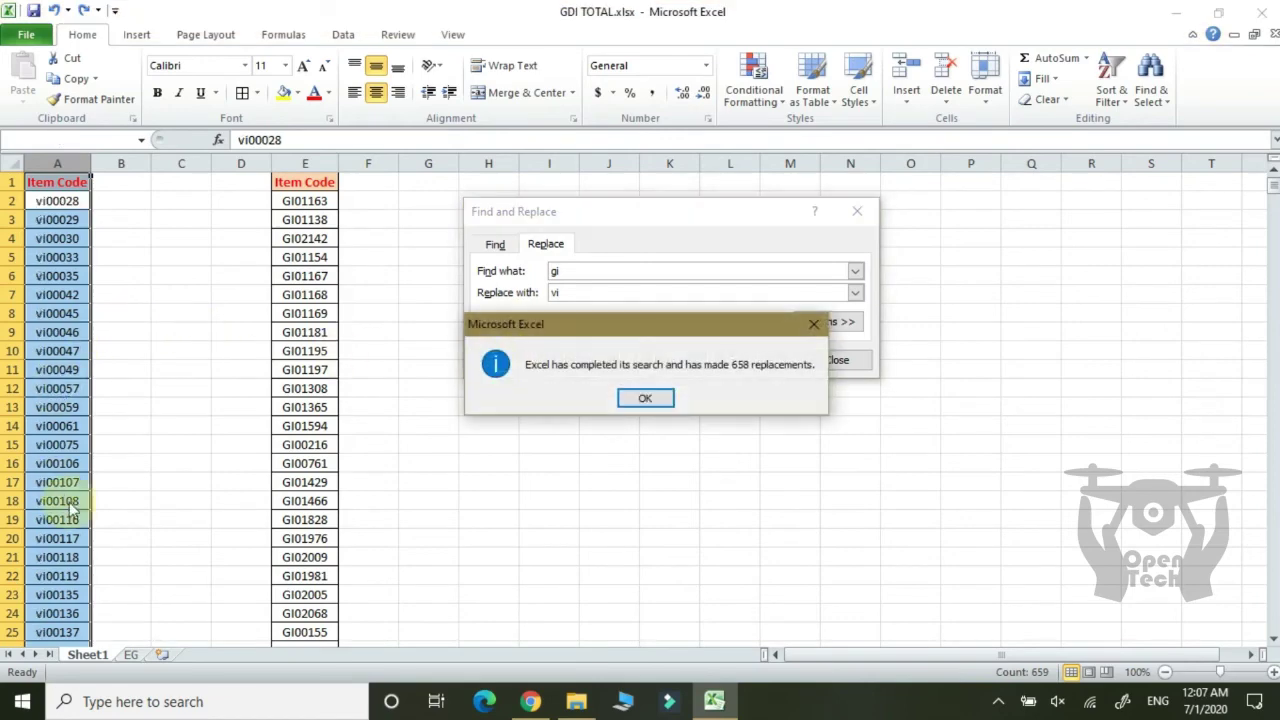
left_click(640, 399)
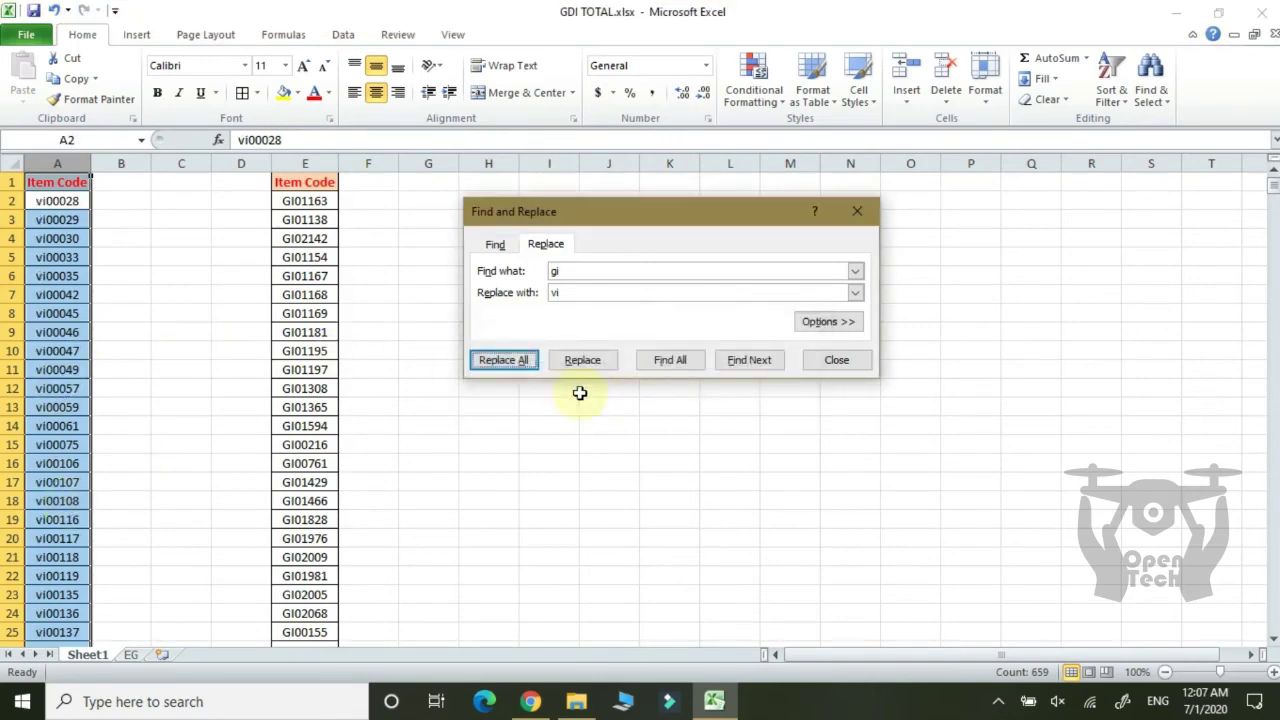
left_click(310, 310)
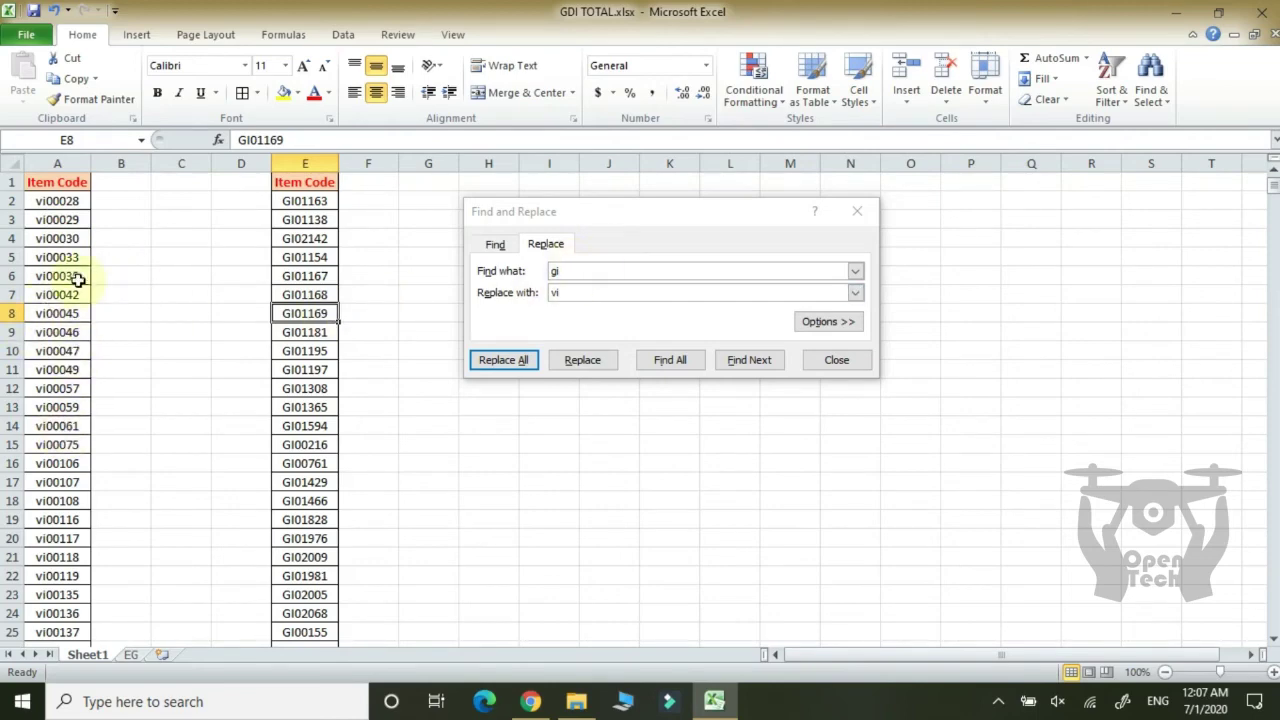
Replace every gi with vi only within cells E7 through E19, and deselect the range
left_click(296, 202)
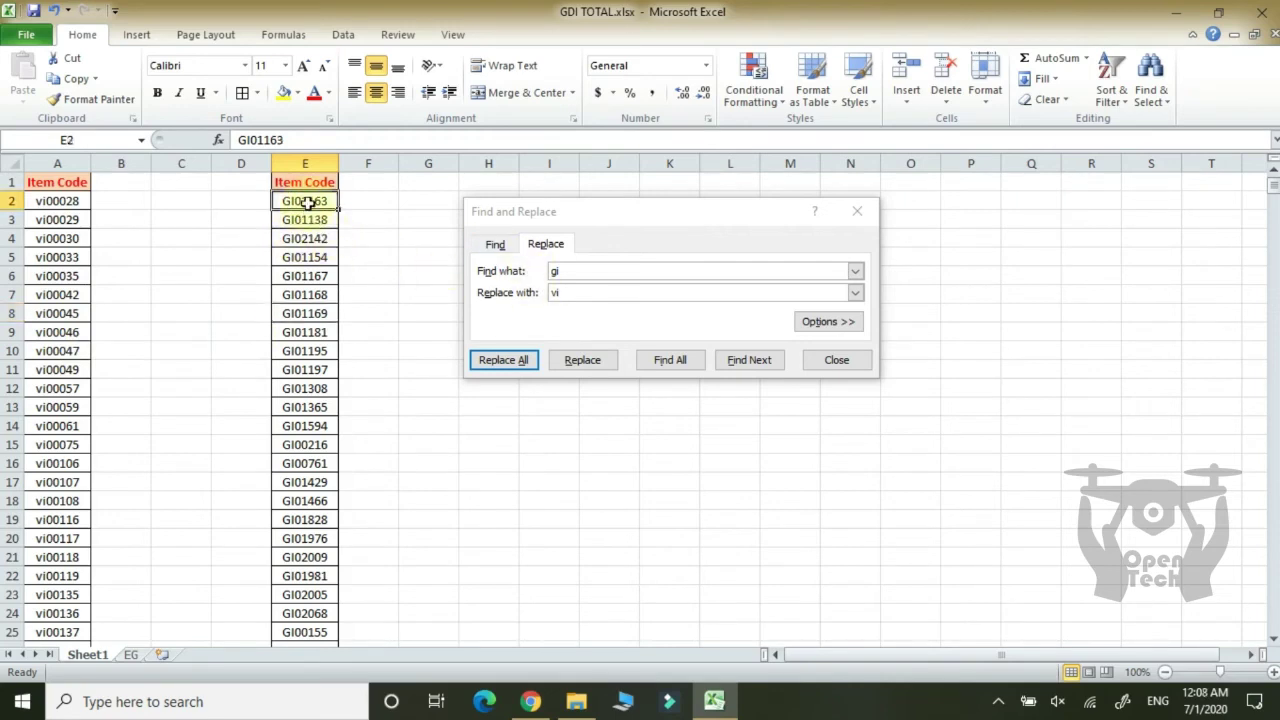
left_click_drag(310, 294, 310, 520)
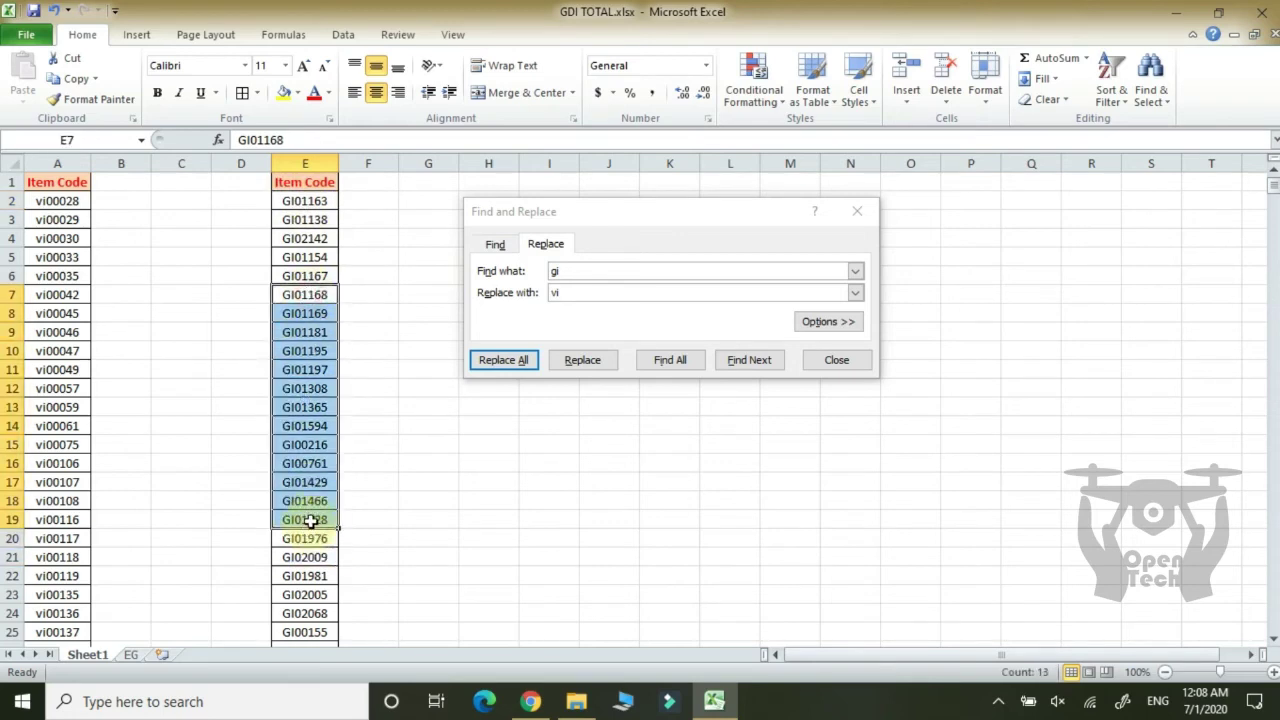
left_click(510, 364)
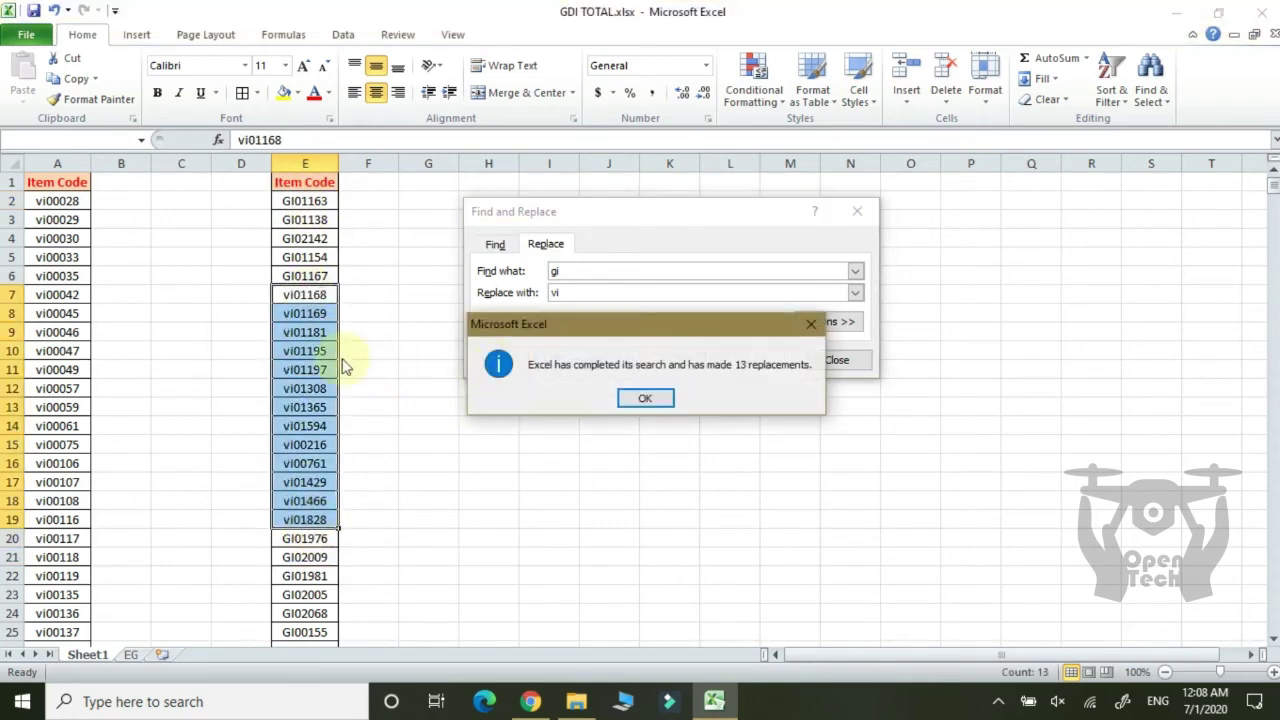
left_click(644, 394)
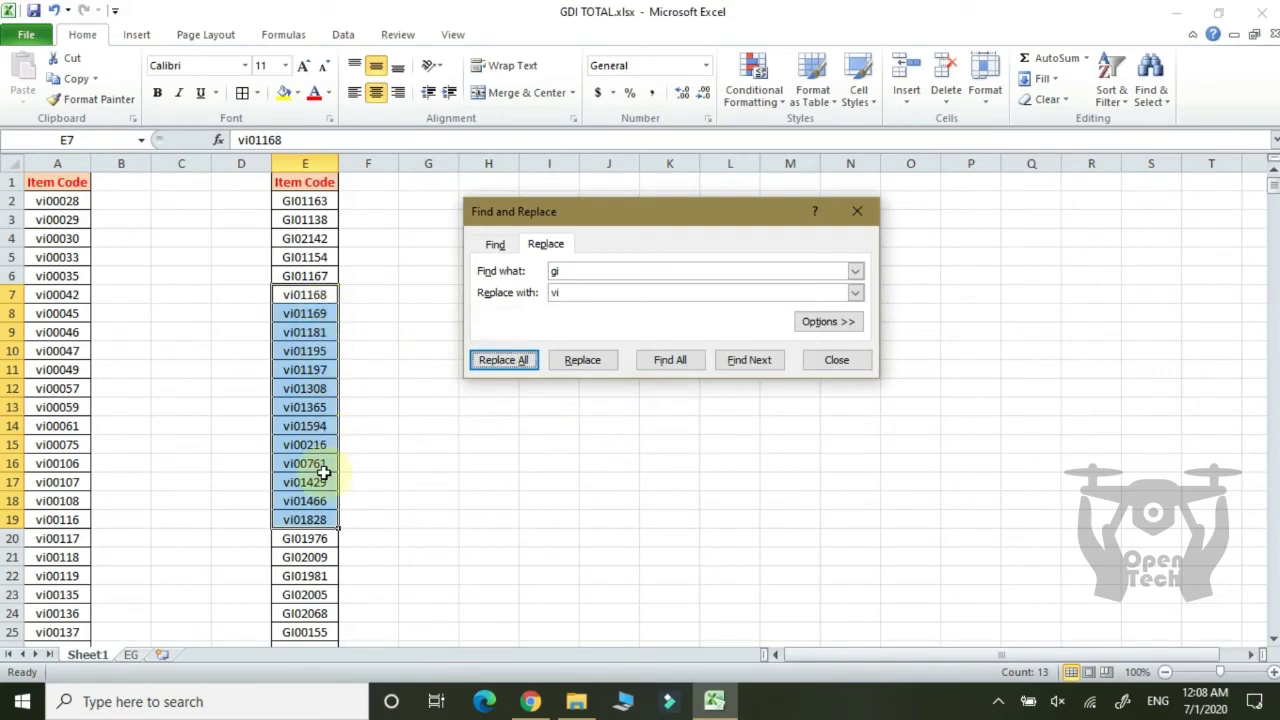
left_click(255, 385)
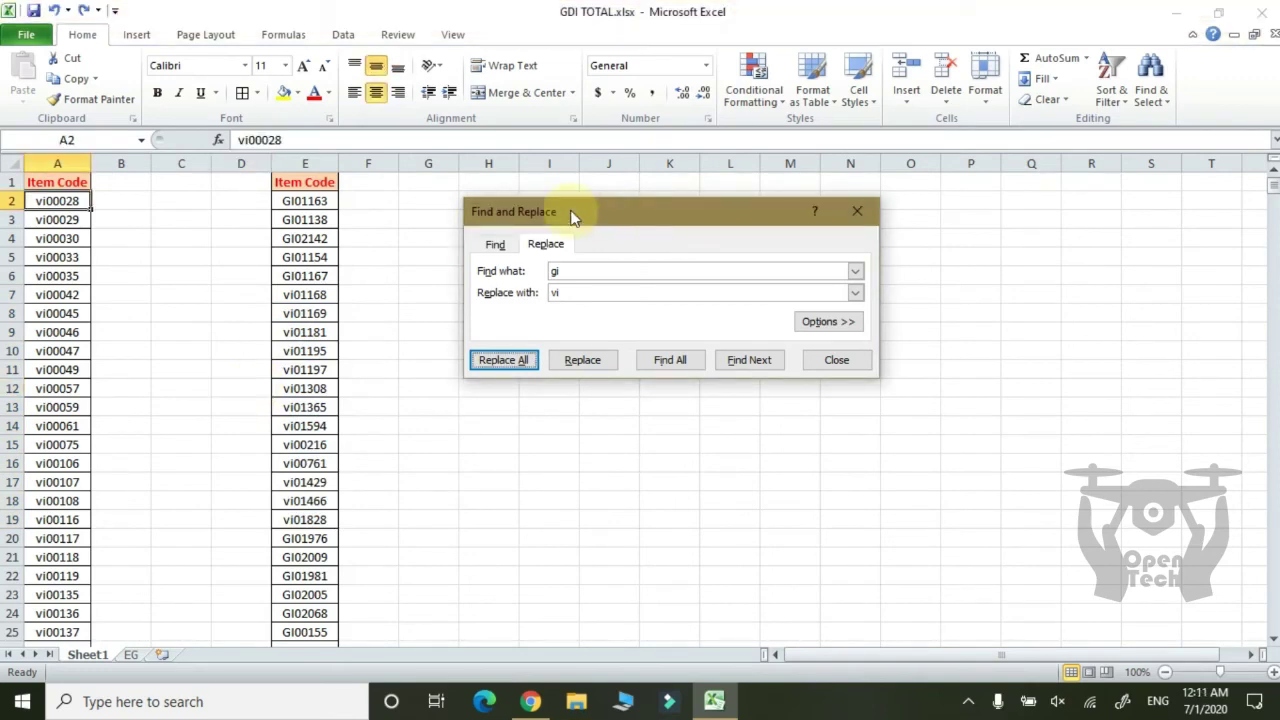
Apply bold to cell A3 and to the range A4 through A13
left_click(60, 218)
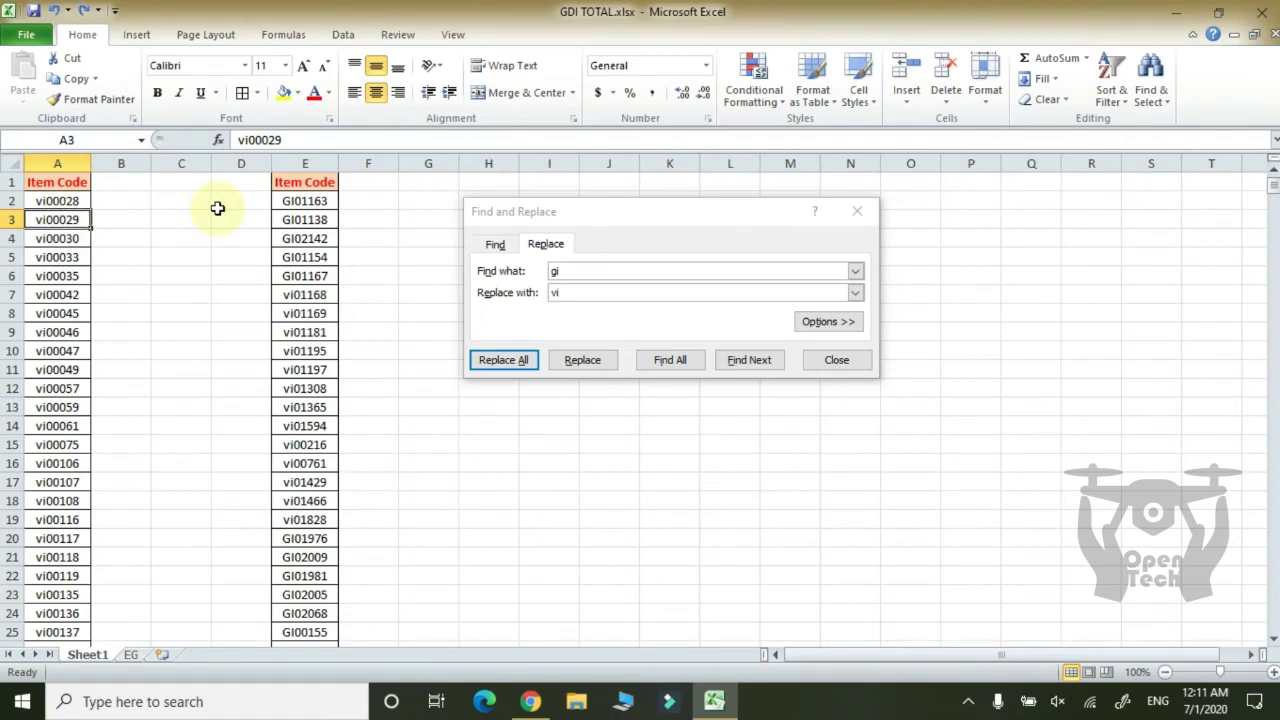
key("ctrl+b")
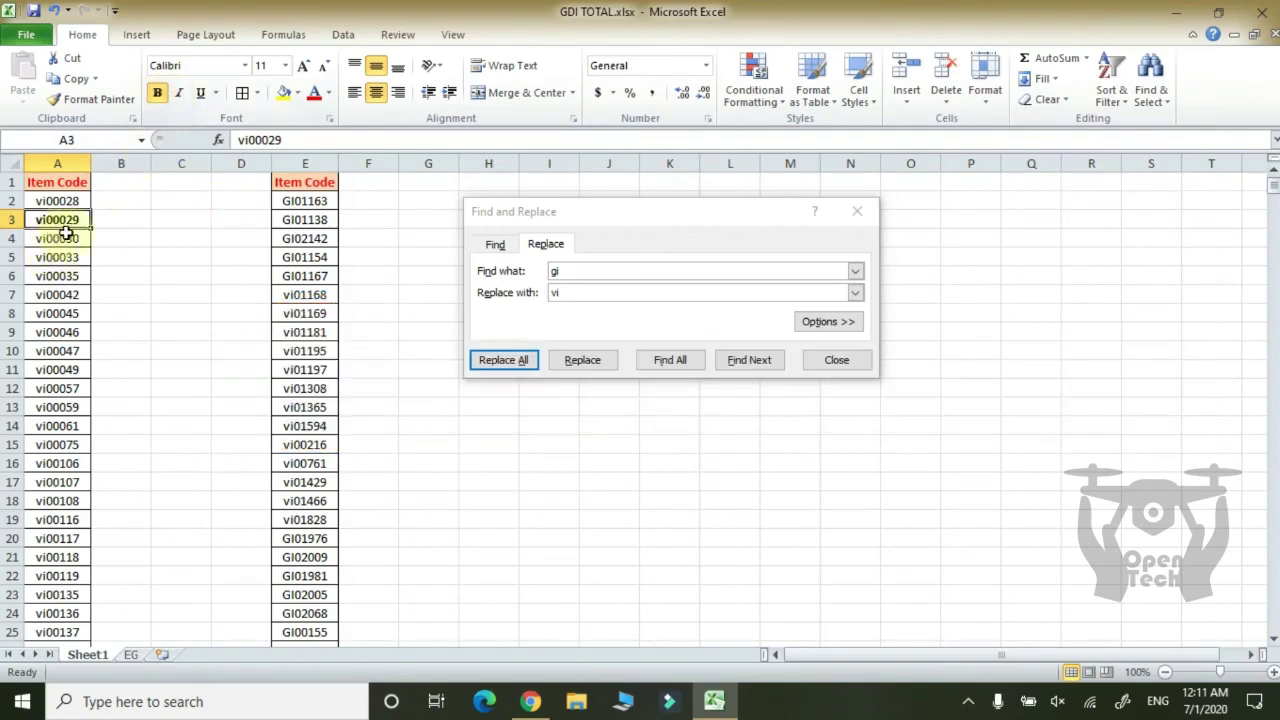
left_click_drag(57, 238, 69, 401)
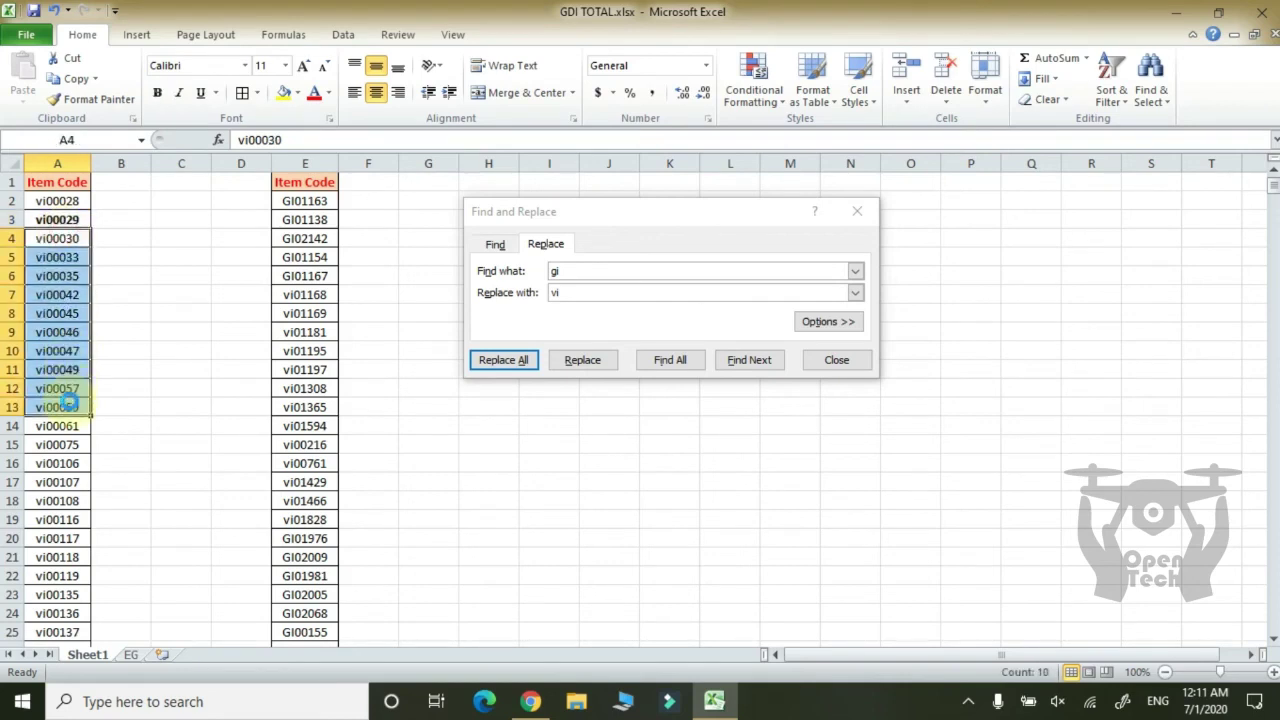
key("ctrl+b")
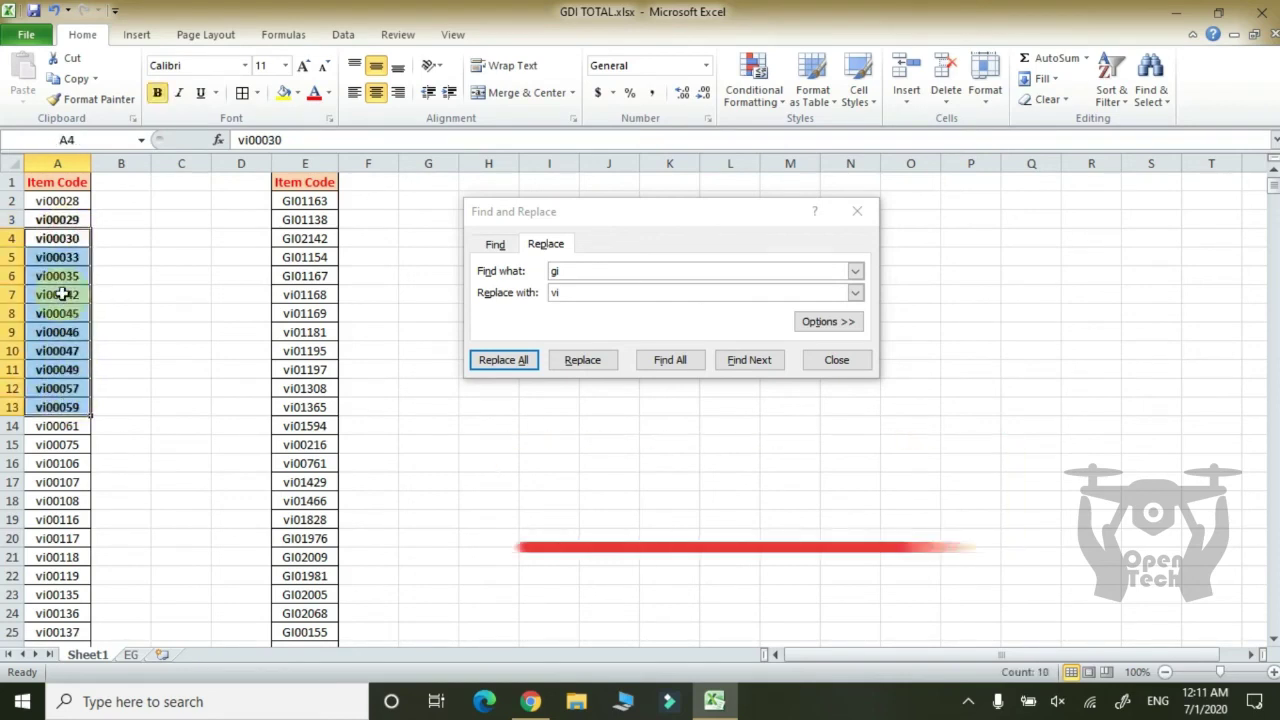
Toggle bold off and back on for all of column A, header included, and deselect it by selecting cell A9
left_click(62, 162)
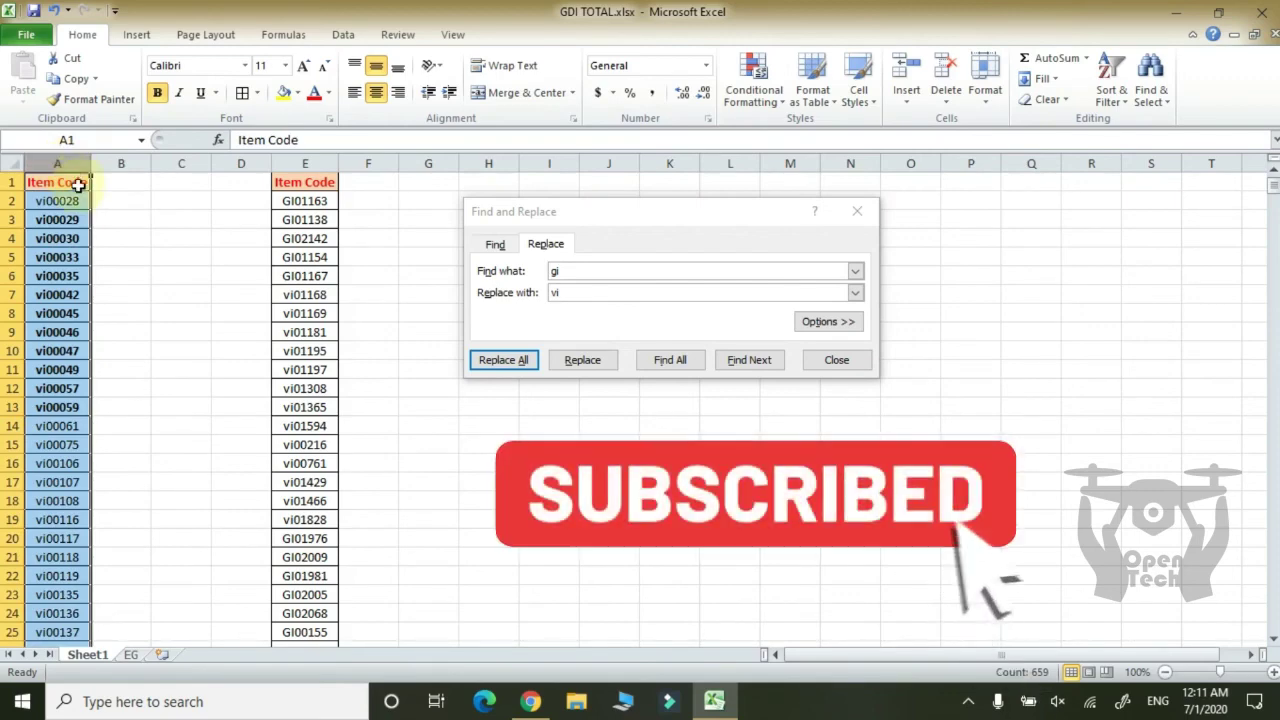
left_click(74, 184)
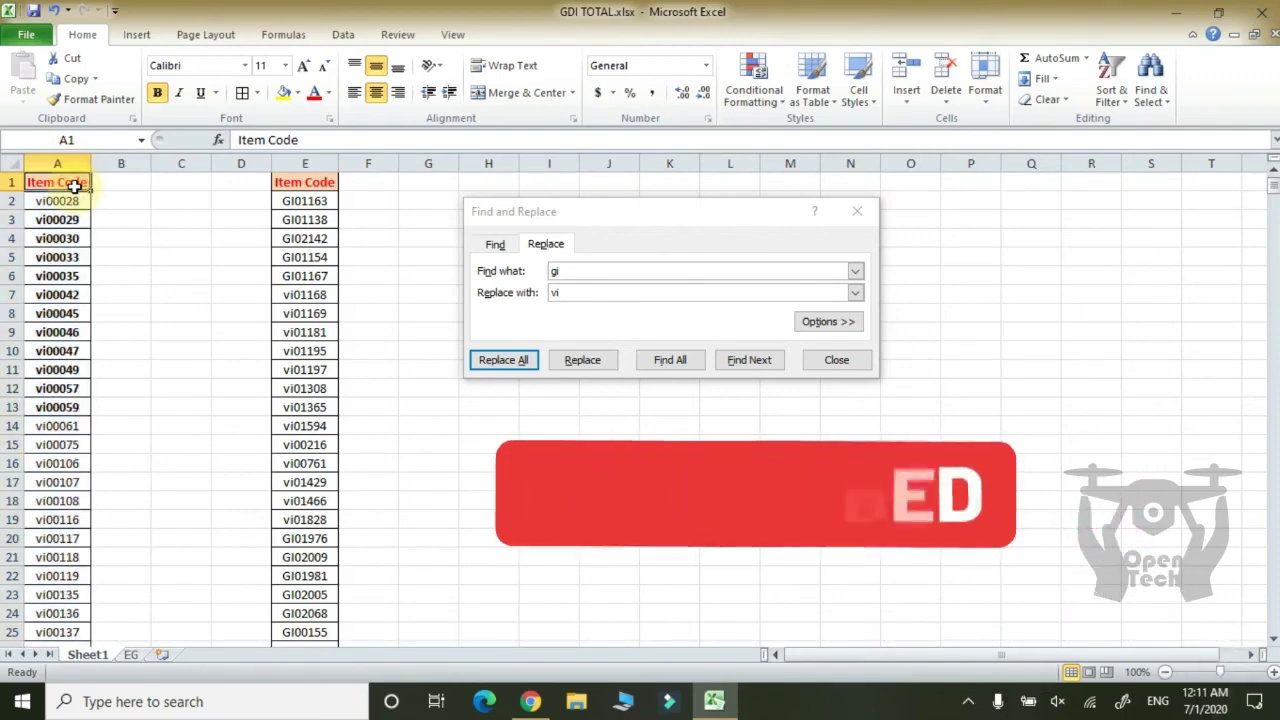
key("ctrl+shift+Down")
left_click(74, 186)
key("ctrl+b")
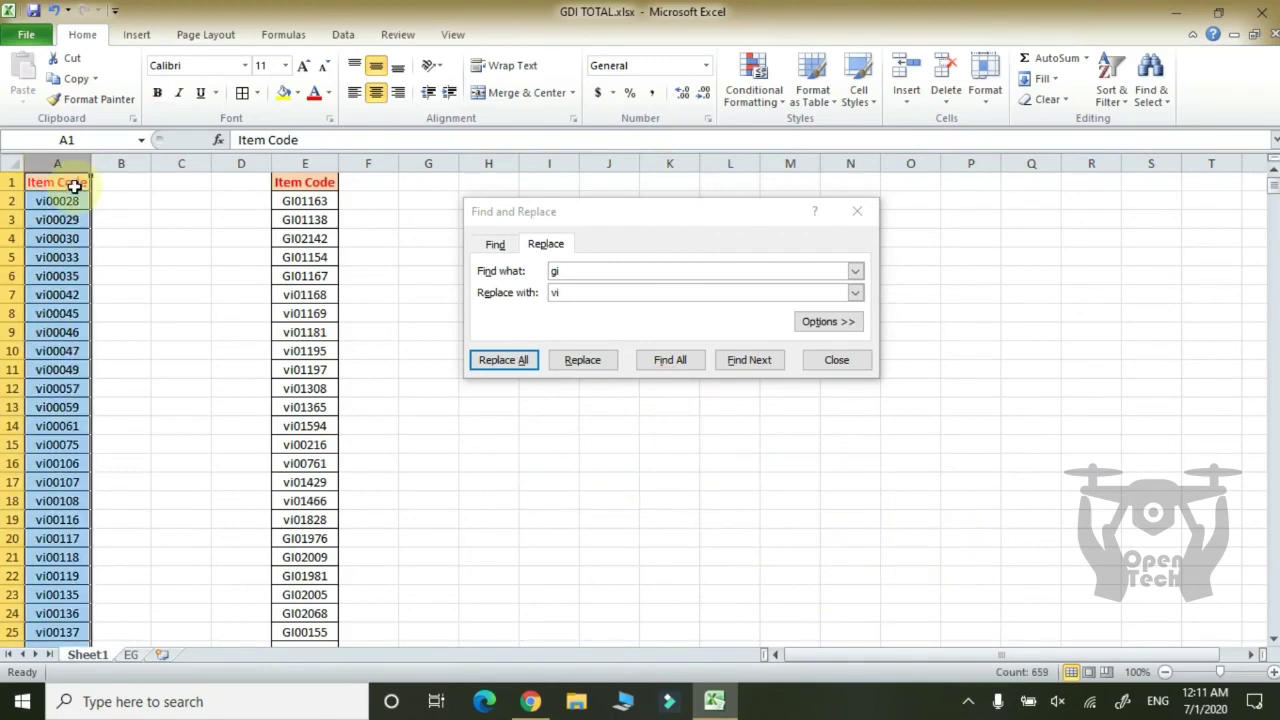
key("ctrl+b")
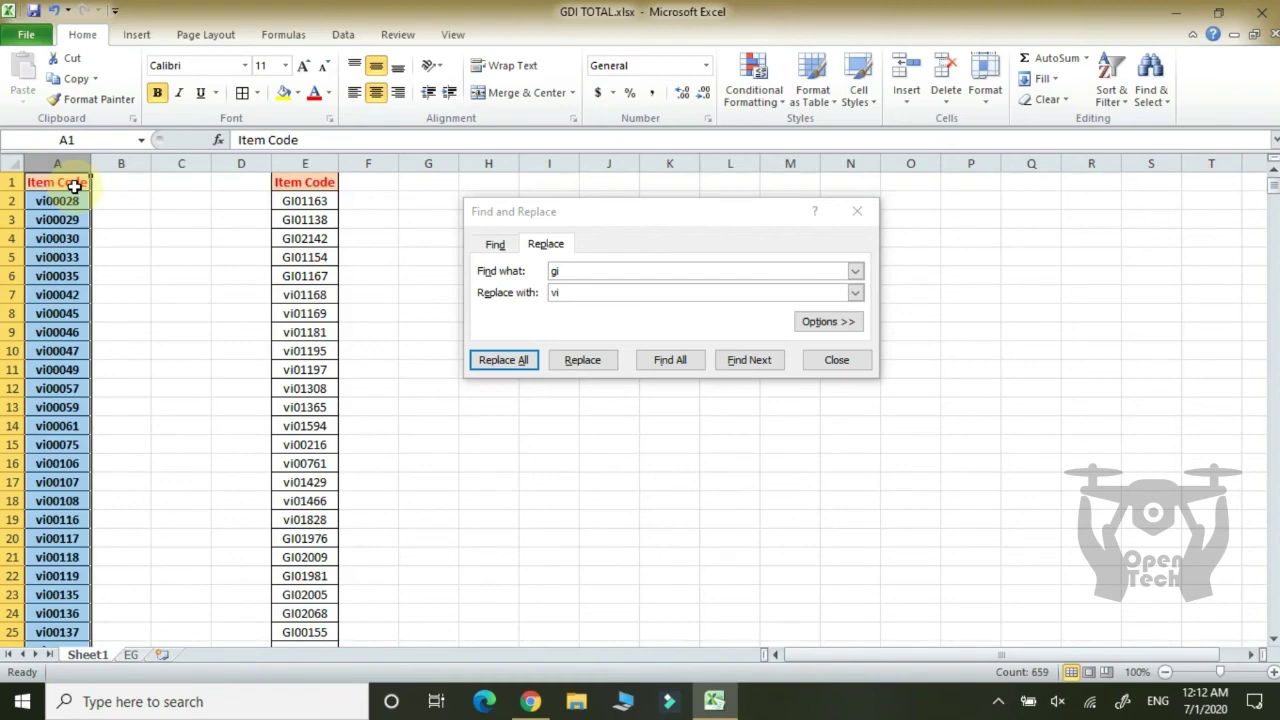
left_click(66, 336)
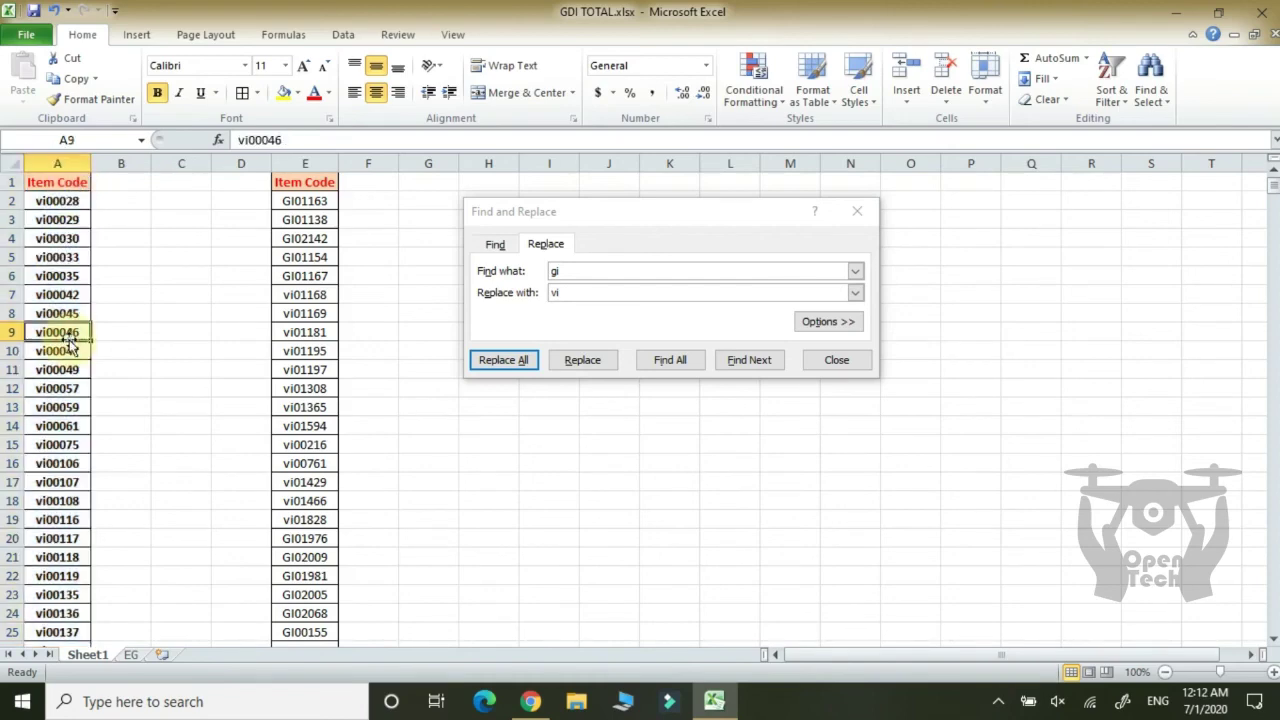
Apply italic and underline formatting to the item code in cell A2
left_click(63, 201)
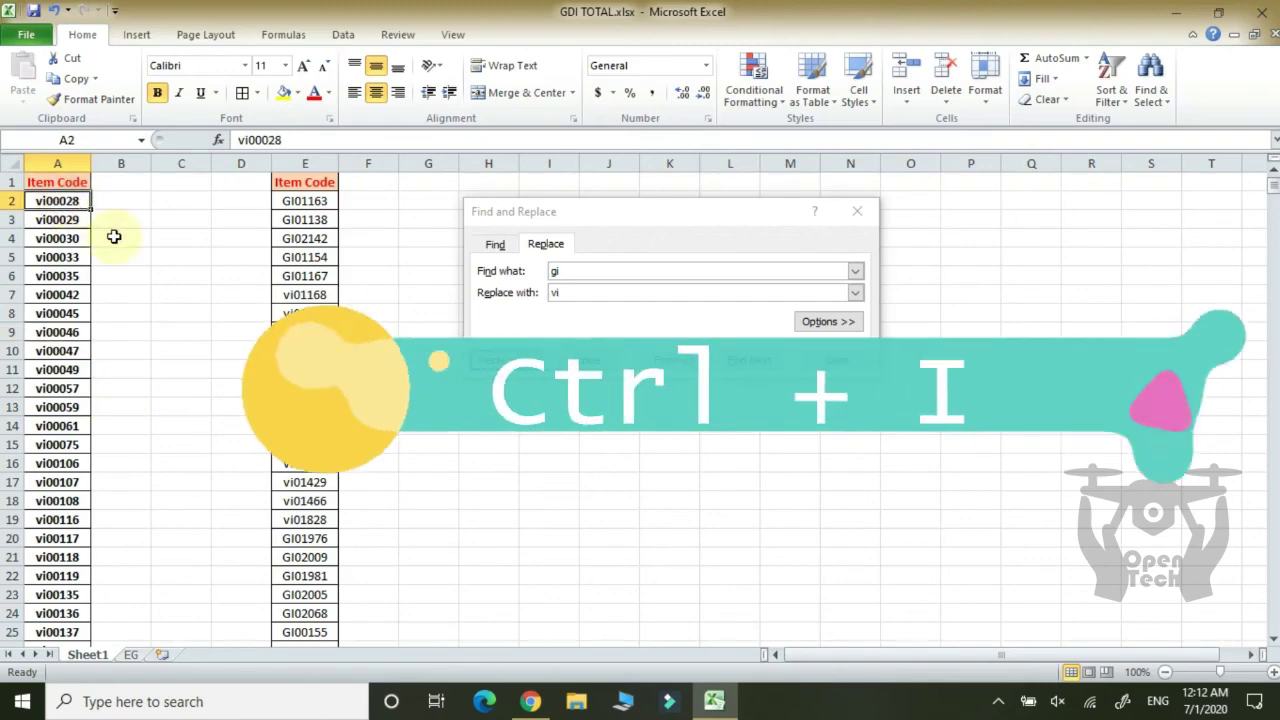
key("ctrl+i")
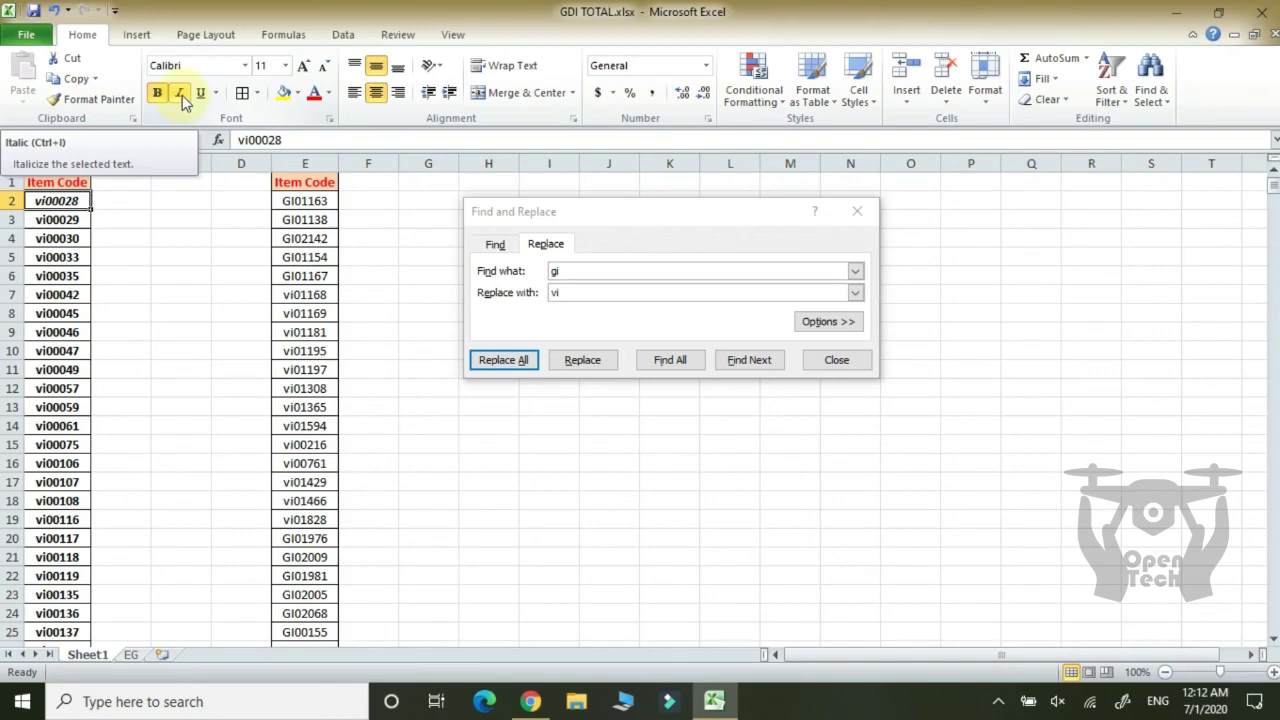
left_click(67, 217)
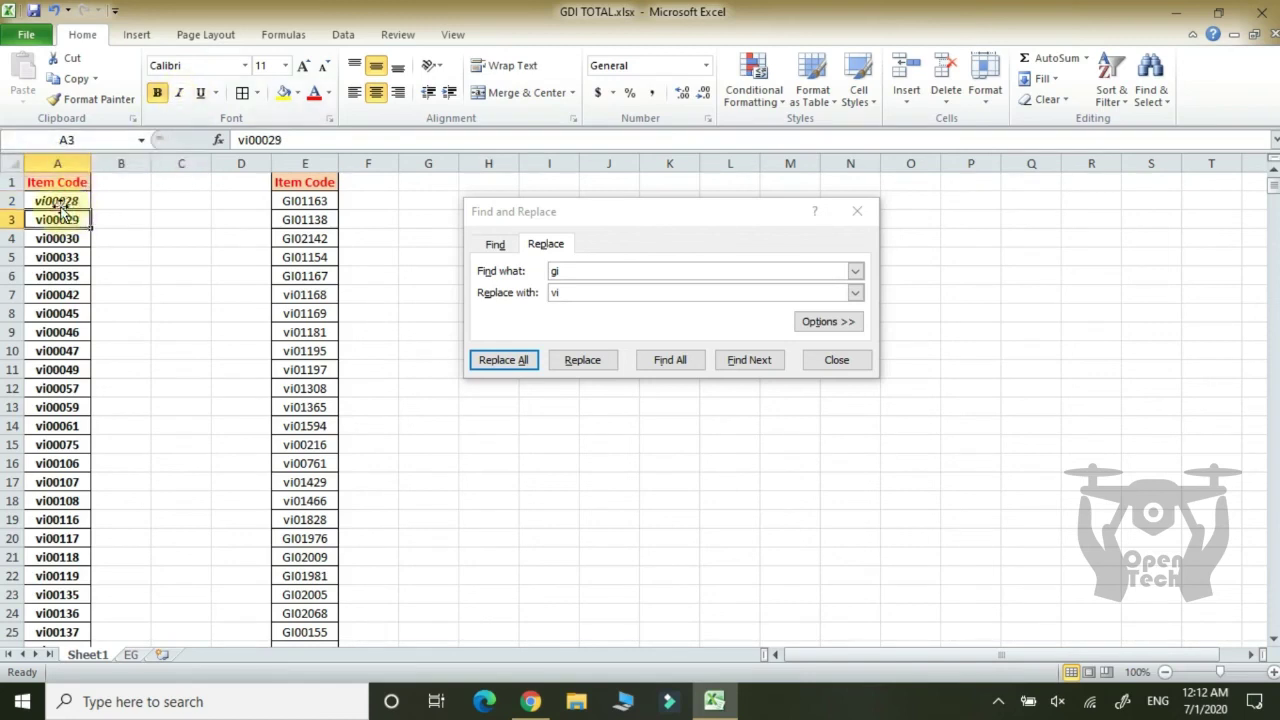
left_click(60, 202)
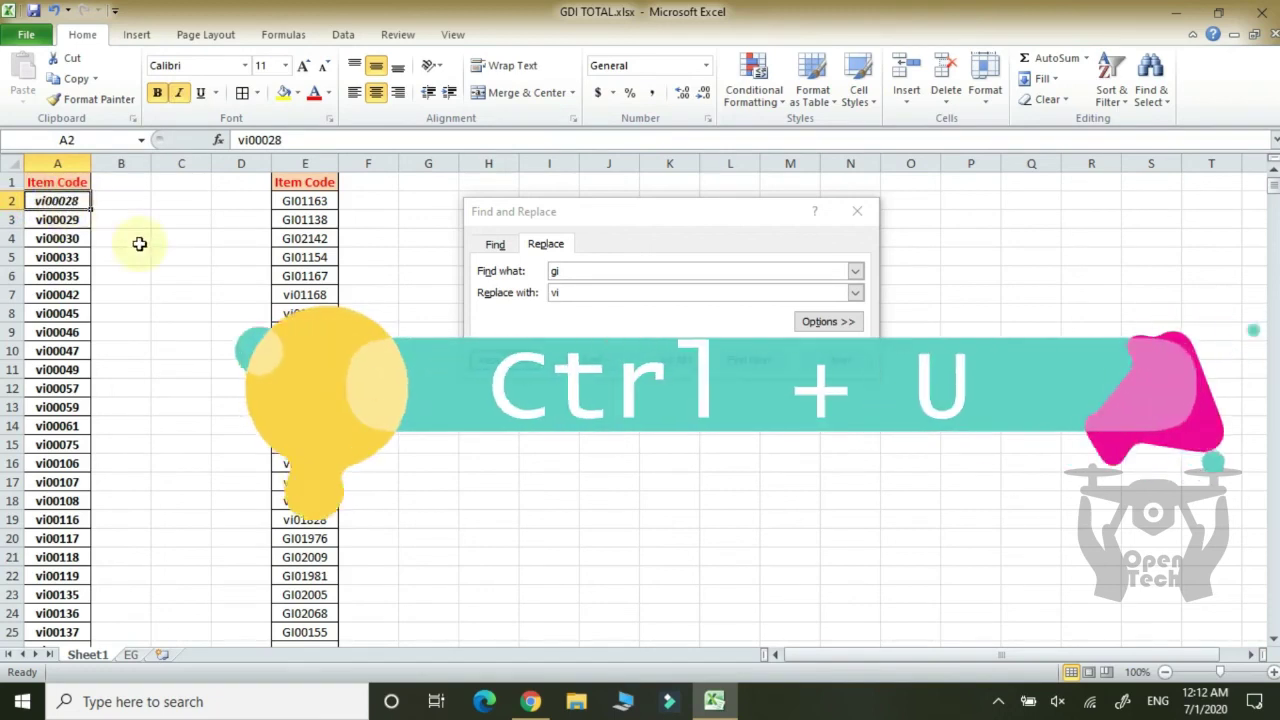
key("ctrl+u")
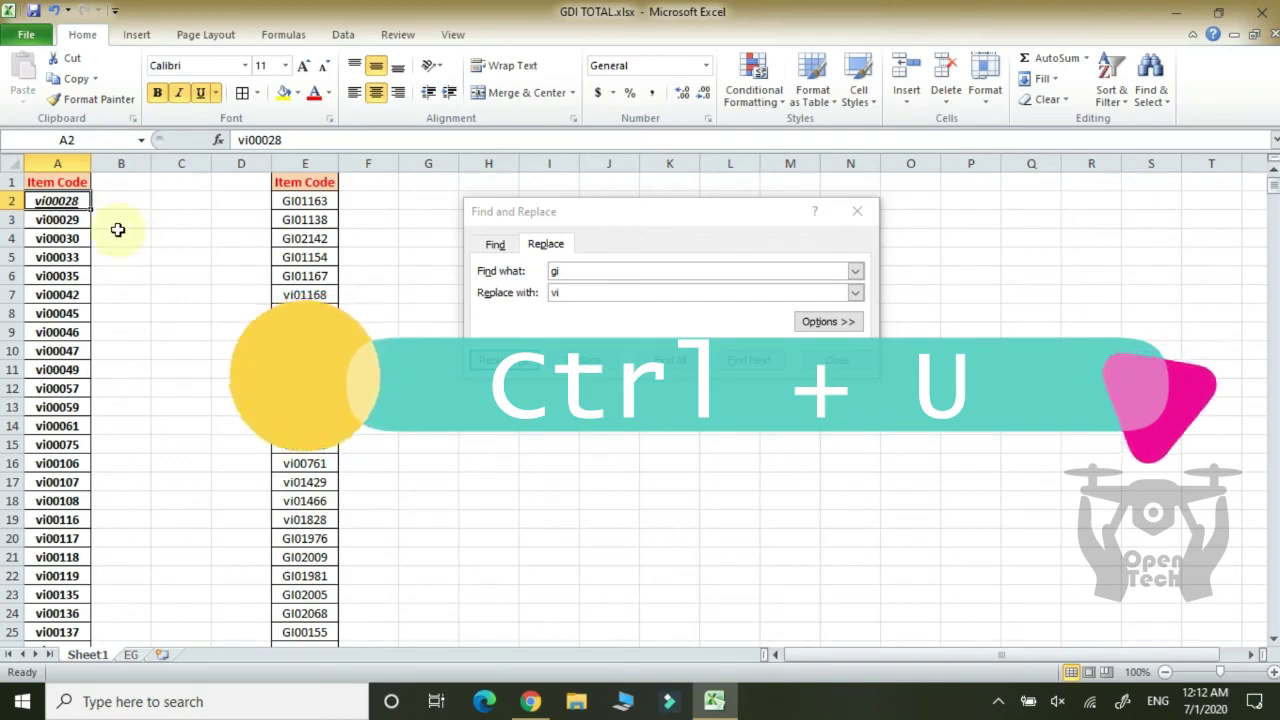
Apply italic and underline to all of column A, header included, and deselect it by selecting cell A7
left_click(69, 160)
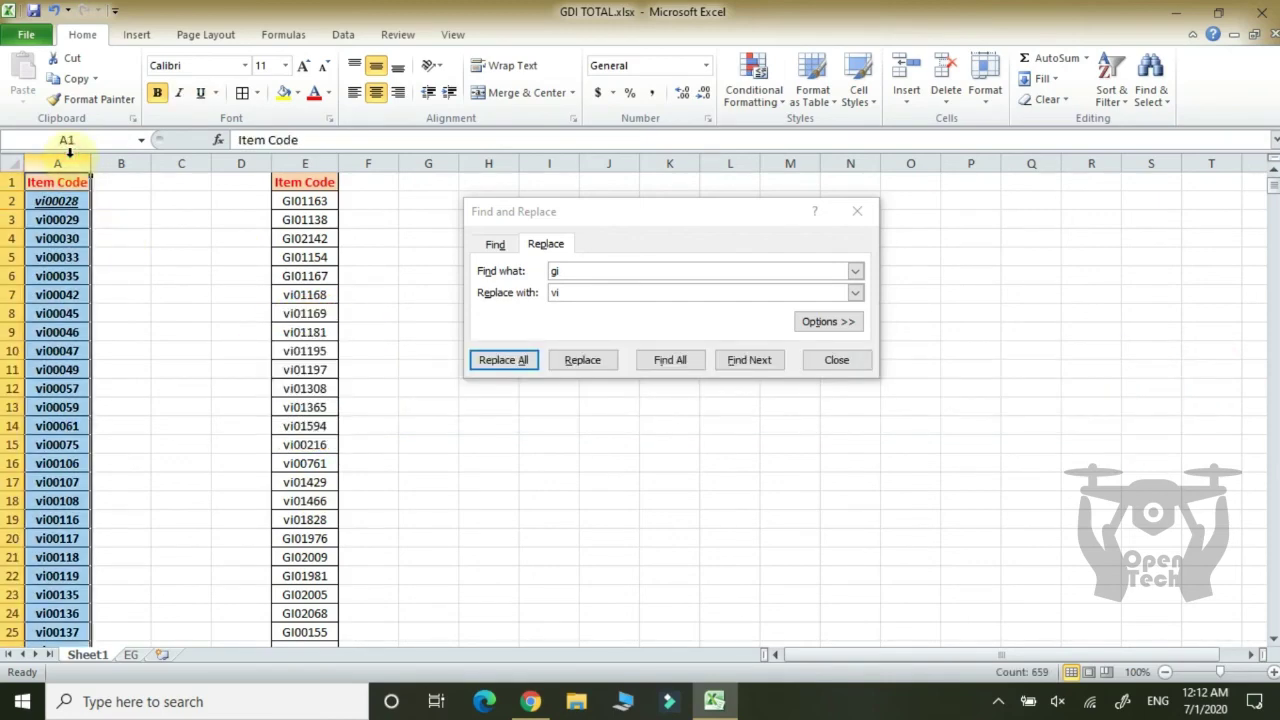
key("ctrl+i")
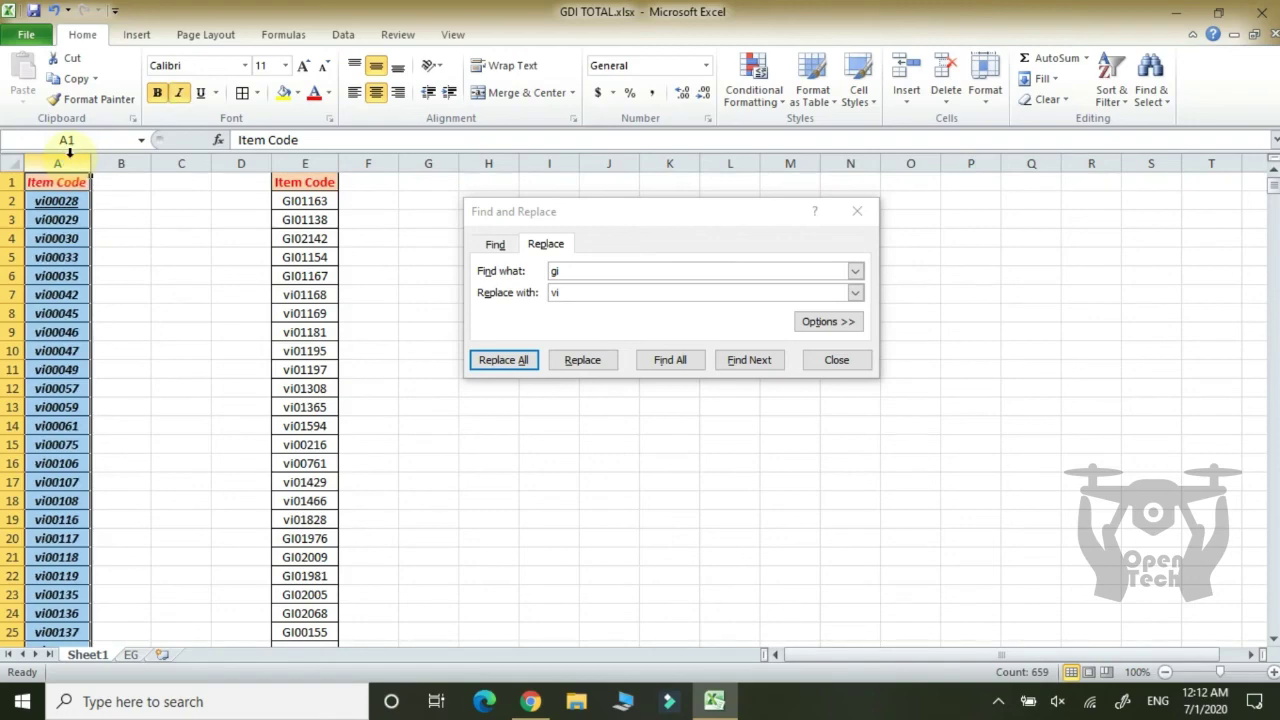
key("ctrl+u")
key("ctrl+u")
key("ctrl+u")
key("ctrl+u")
key("ctrl+u")
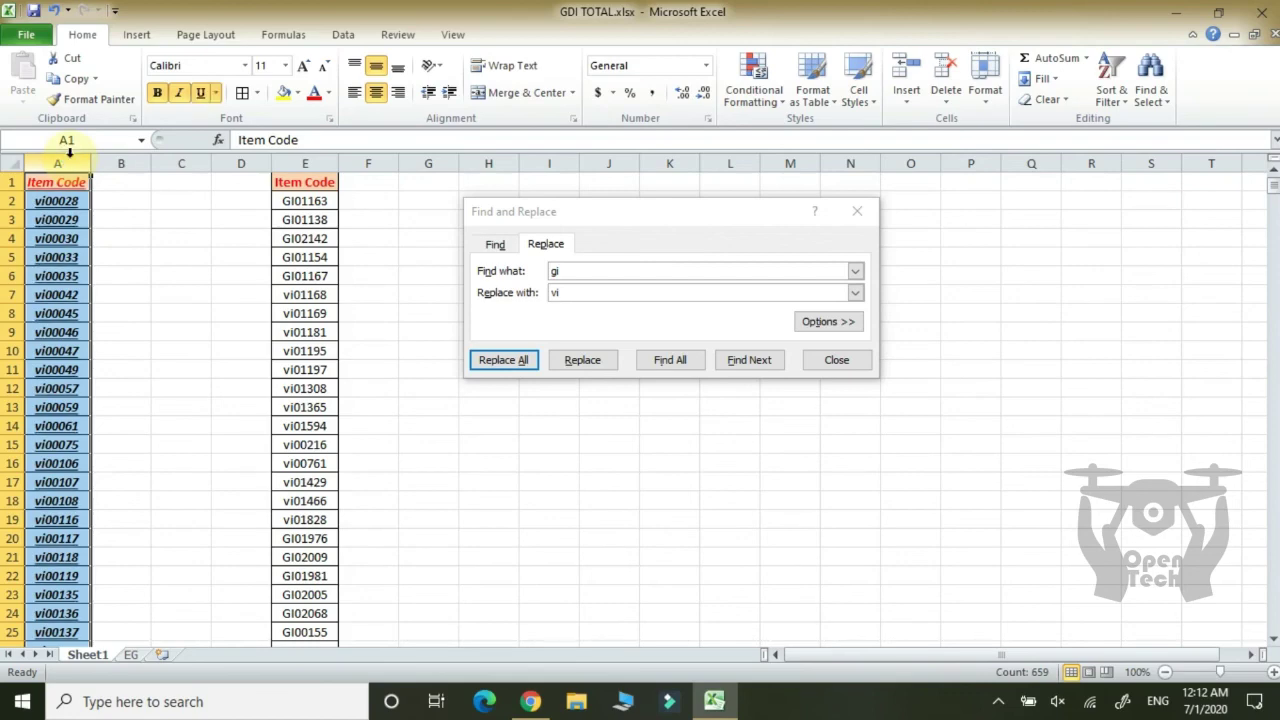
left_click(74, 294)
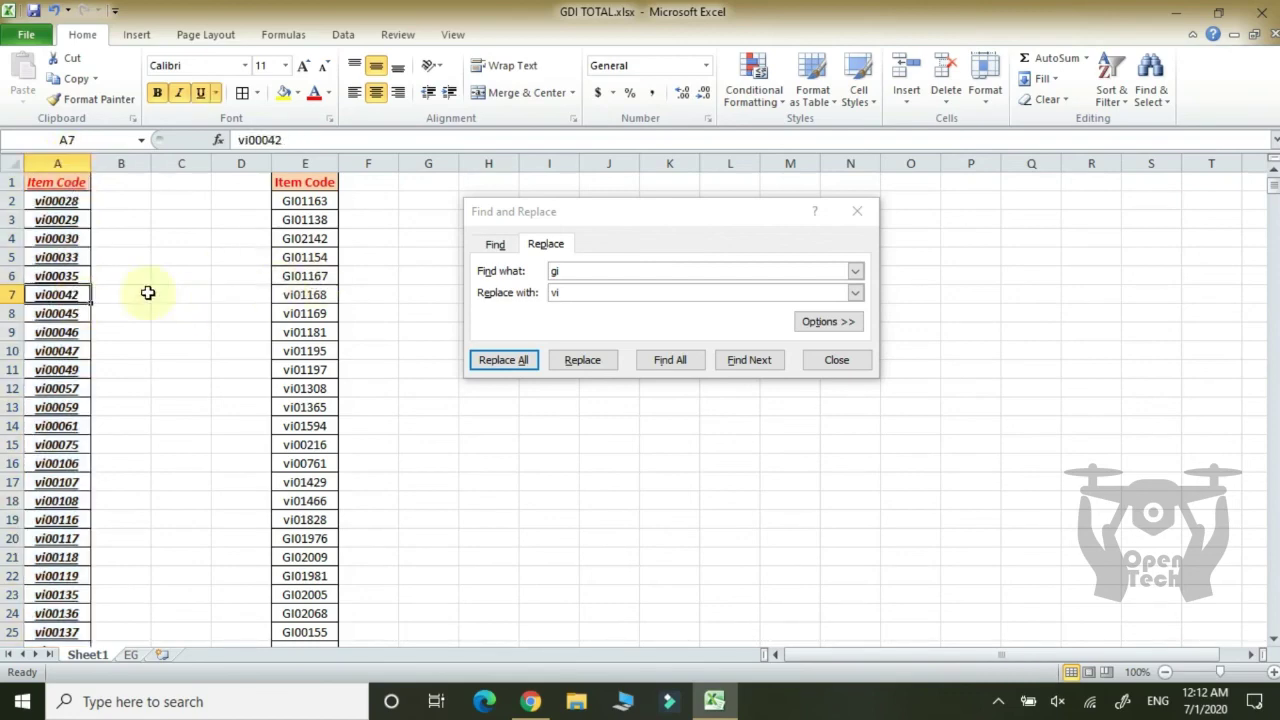
Underline the item codes in cells E7 through E14, and deselect them by selecting cell C9
mouse_move(302, 294)
left_mouse_down()
mouse_move(292, 423)
mouse_move(274, 417)
left_mouse_up()
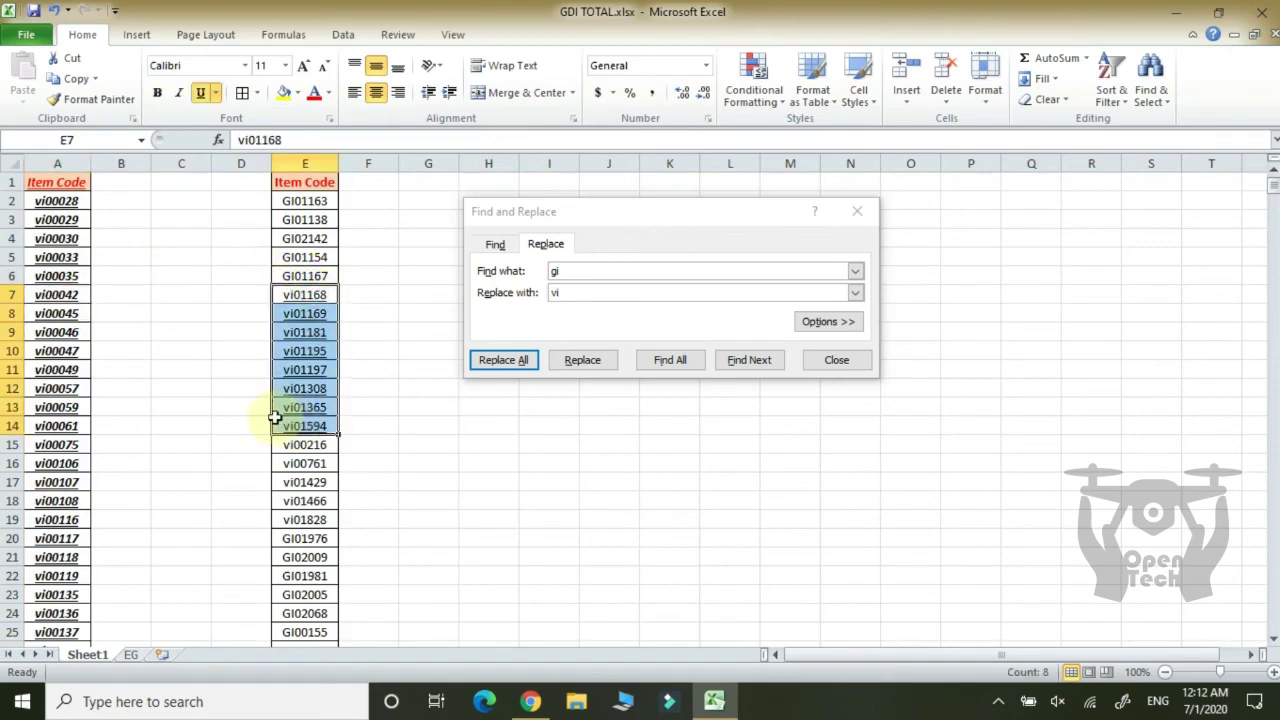
left_click(186, 325)
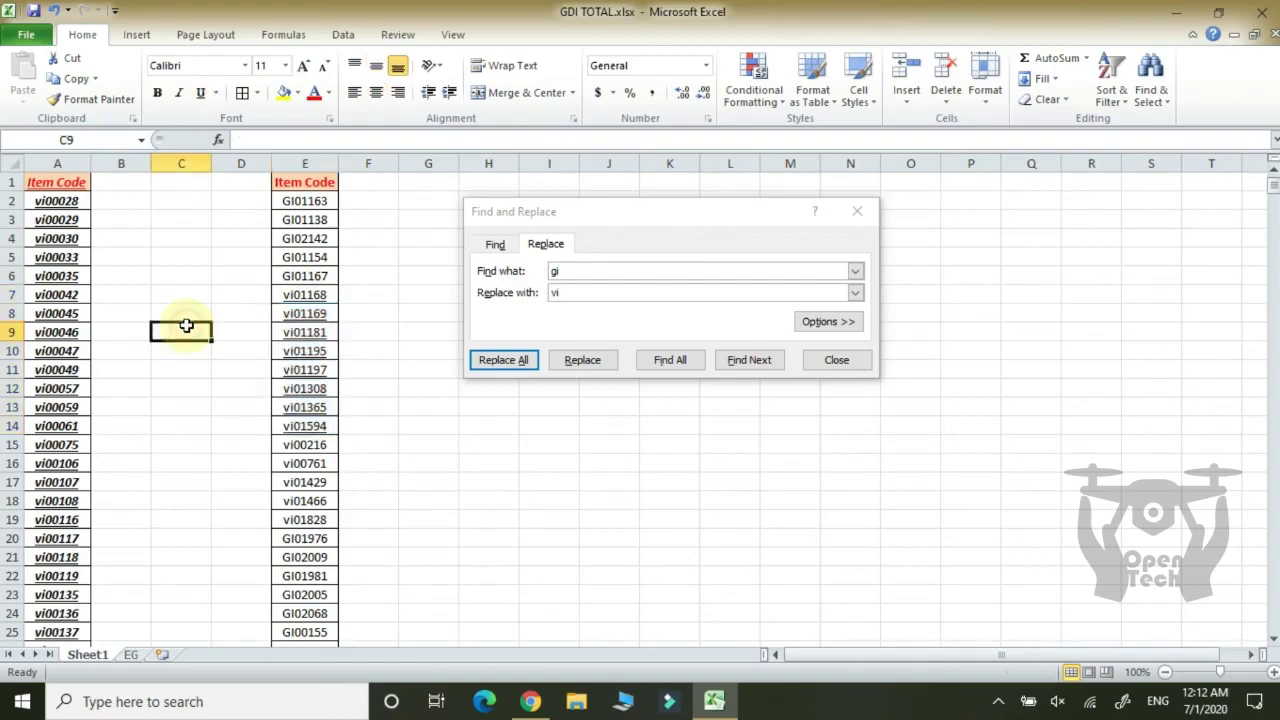